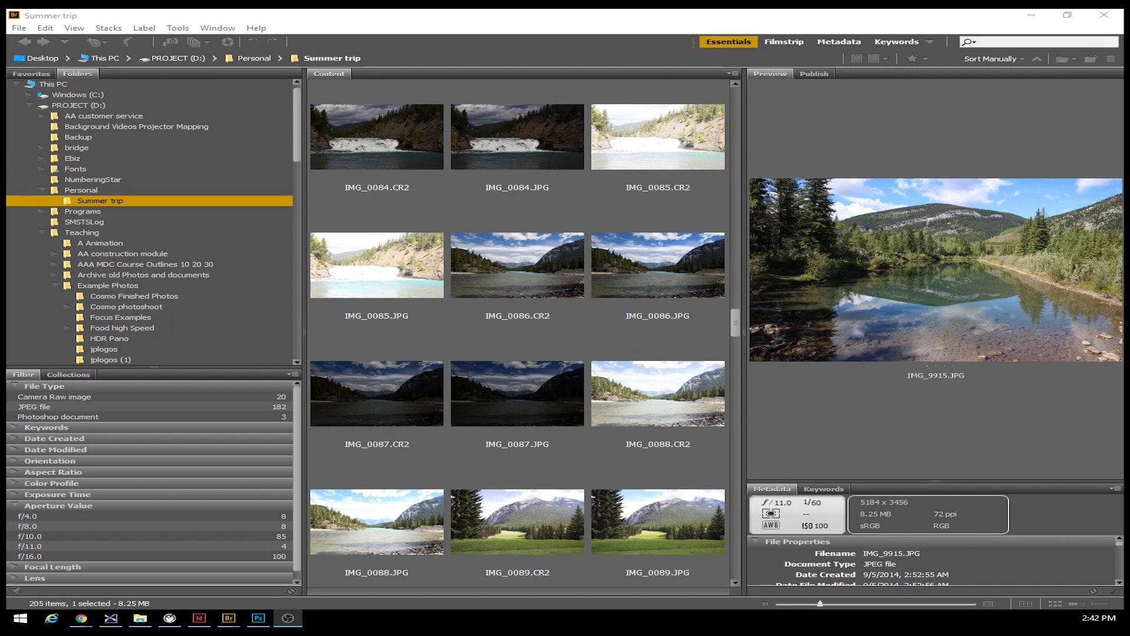
Show Bridge's Tools > Photoshop submenu, which lists Contact Sheet II, Image Processor and Batch
left_click(180, 36)
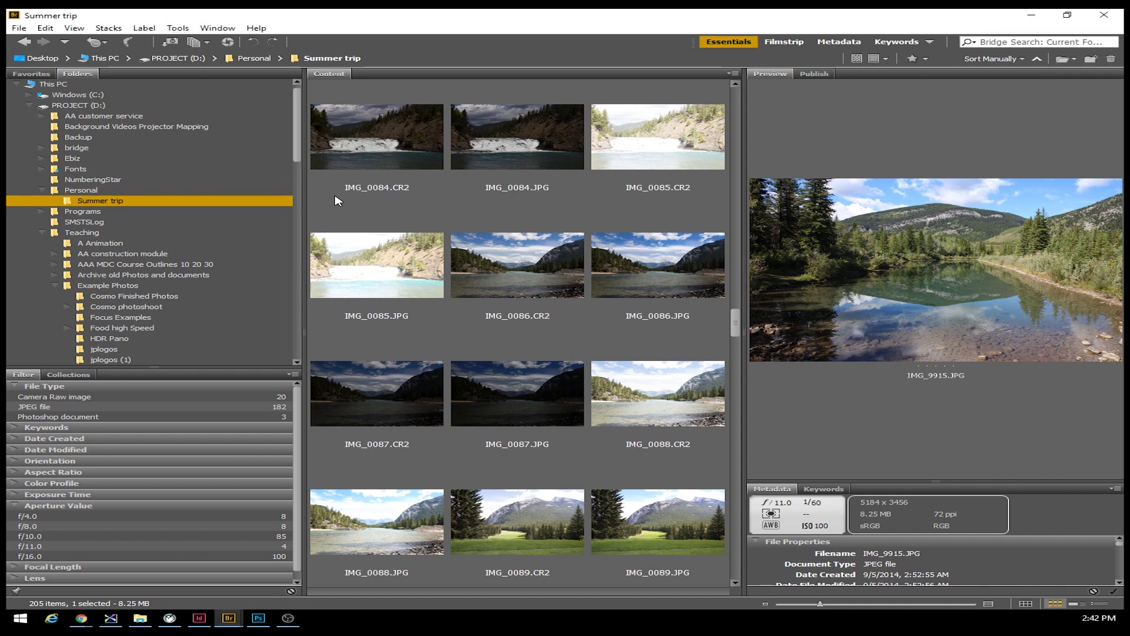
left_click(179, 28)
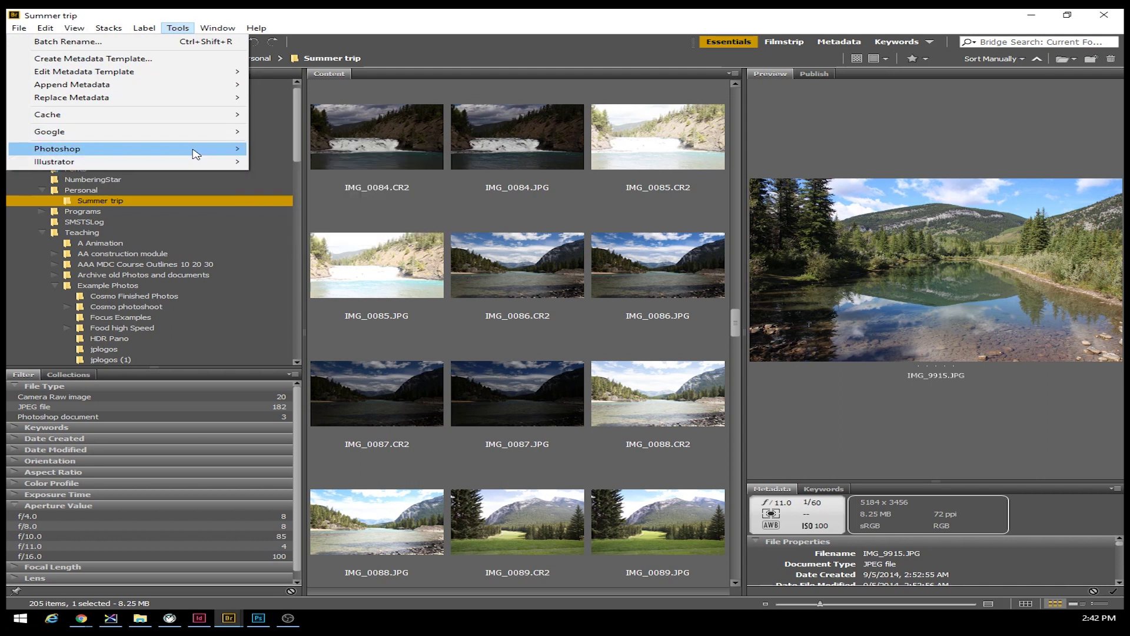
mouse_move(189, 149)
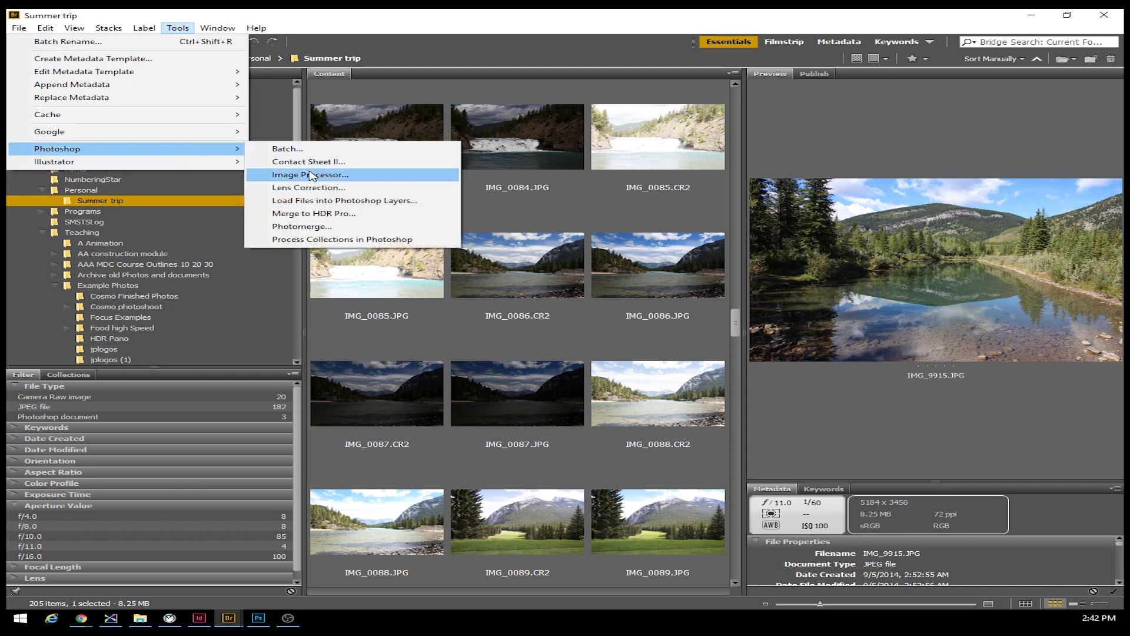
Check Photoshop's File > Automate menu, then head back toward the Summer trip window in Bridge
left_click(258, 618)
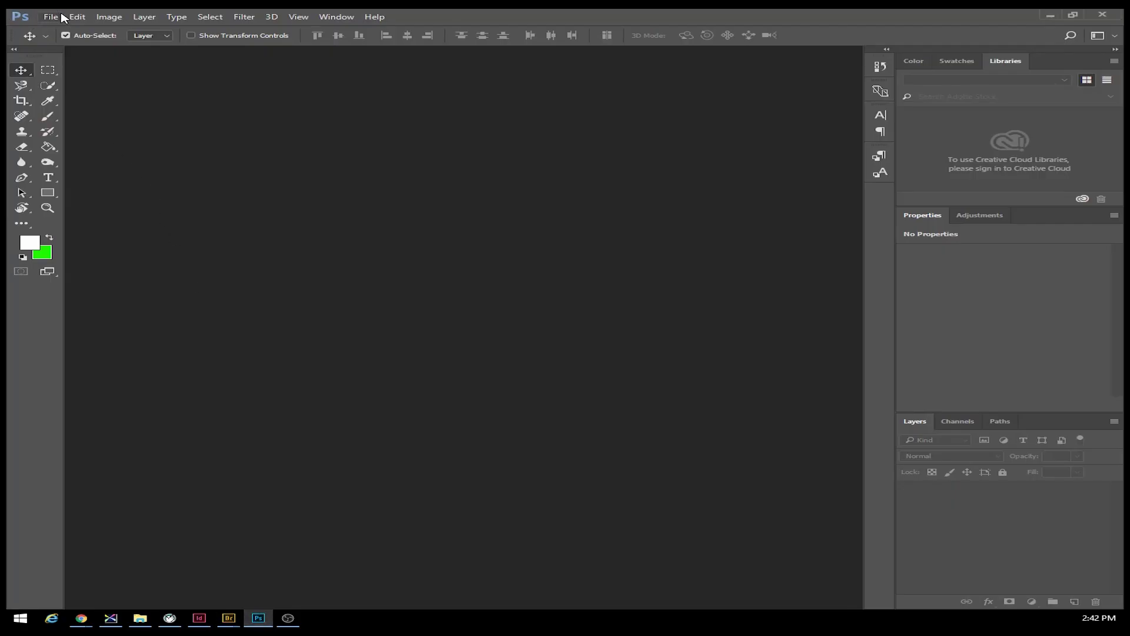
left_click(57, 21)
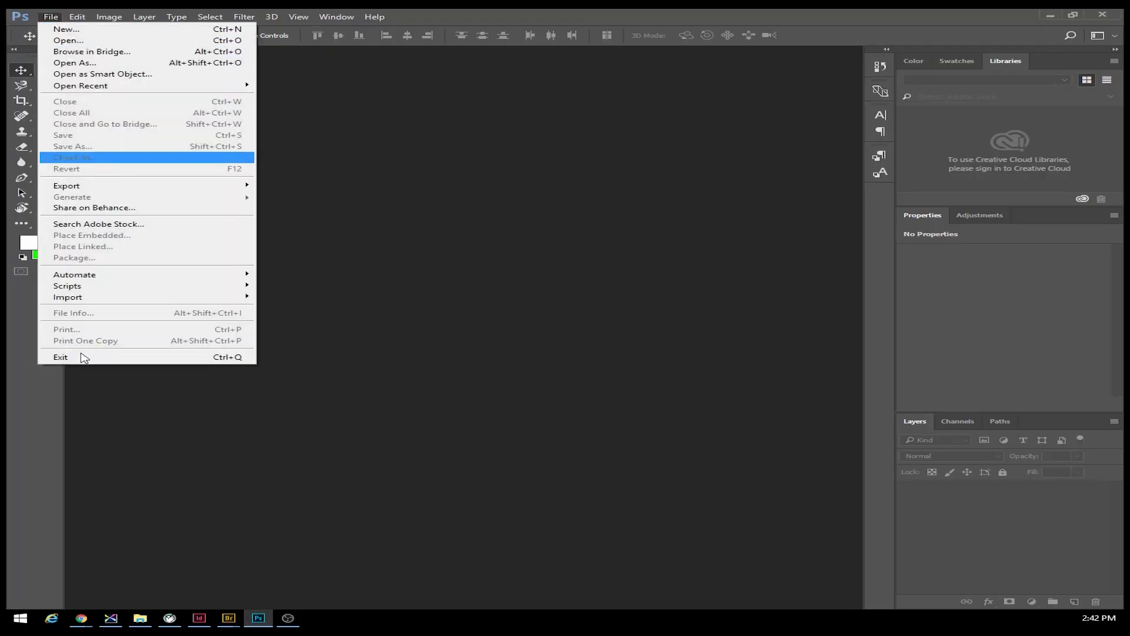
mouse_move(188, 276)
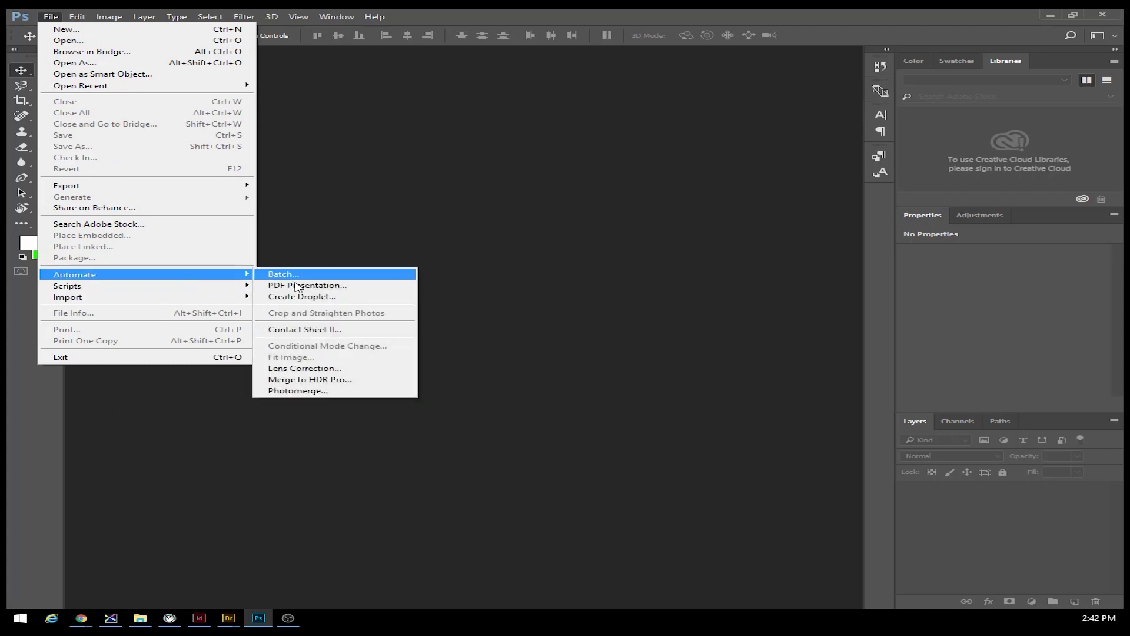
left_click(231, 619)
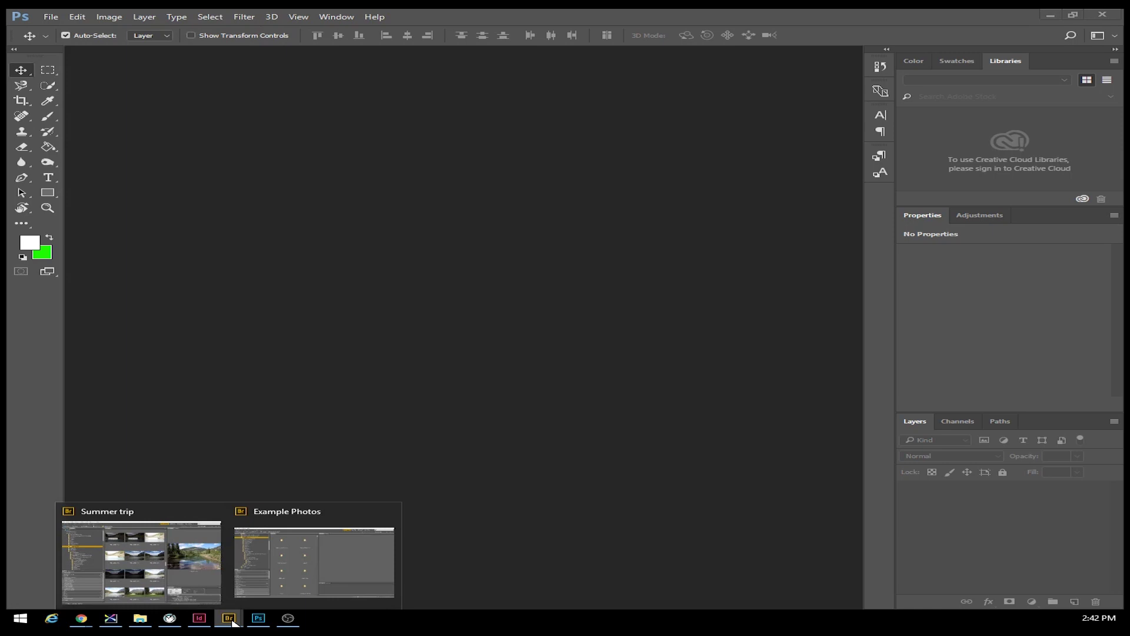
Select the 50 photos from IMG_9990 back to IMG_9941 in the Summer trip folder
left_click(150, 519)
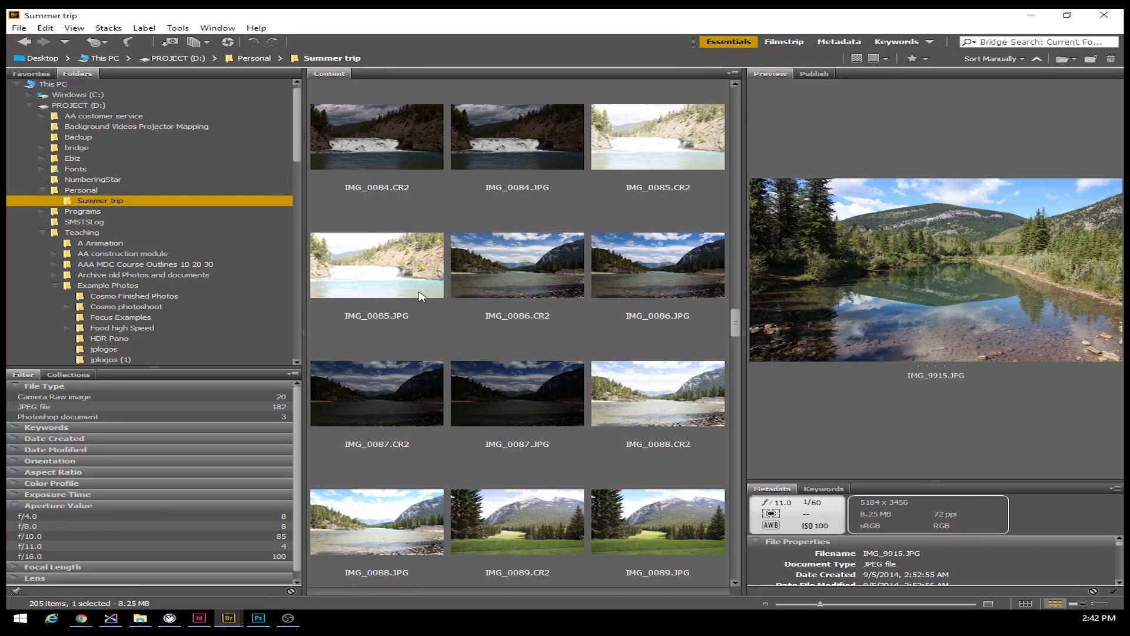
scroll(421, 296, "up", 10)
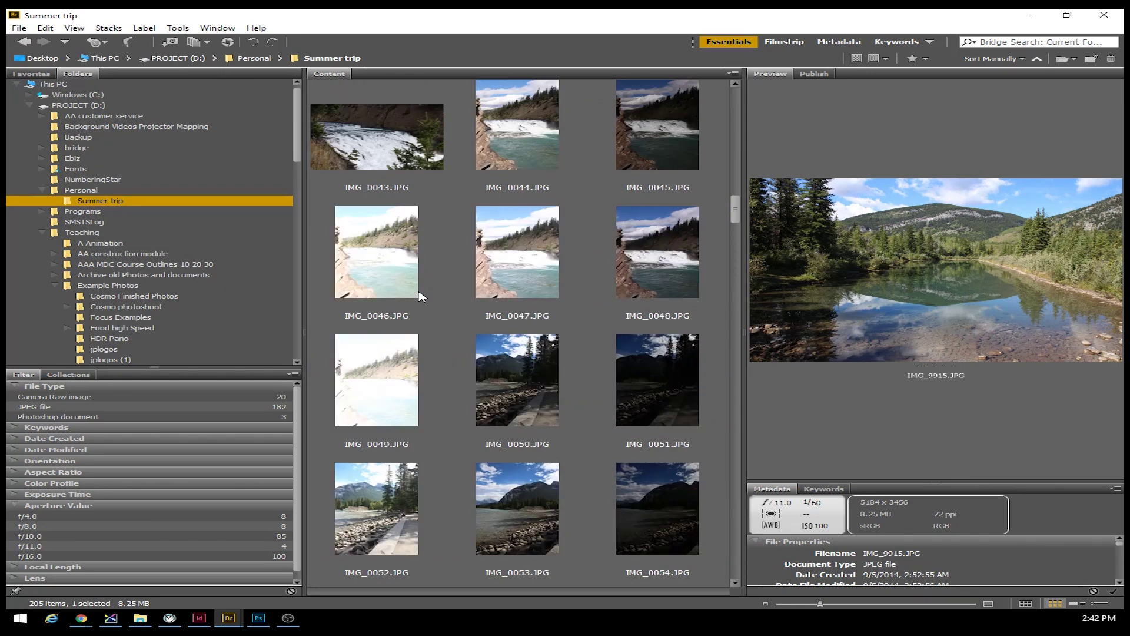
scroll(421, 291, "up", 10)
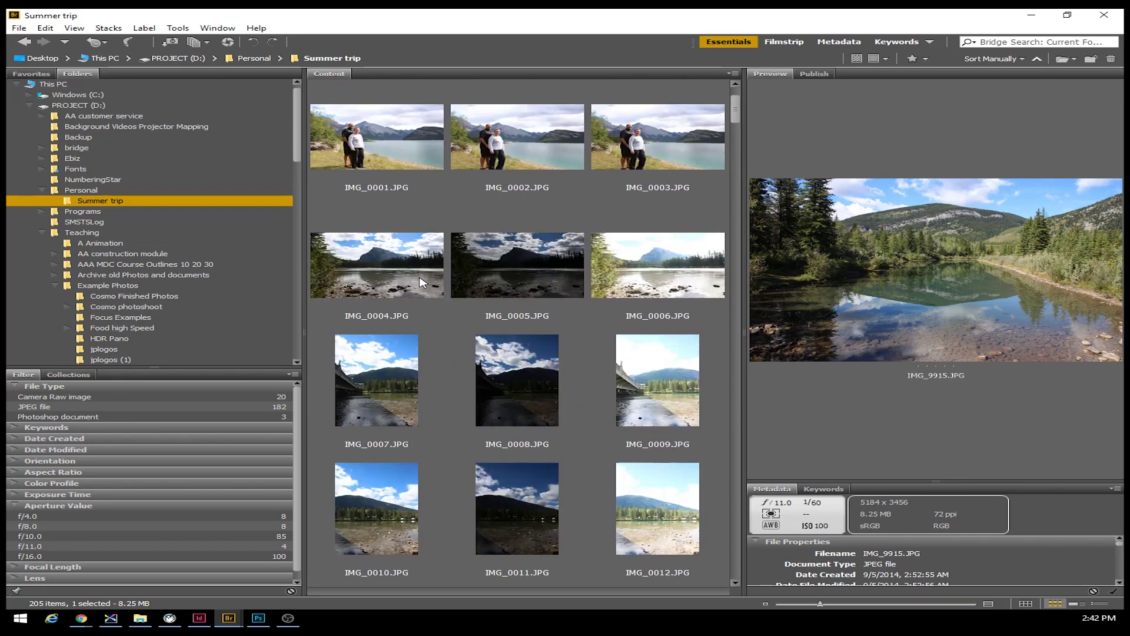
scroll(421, 283, "down", 15)
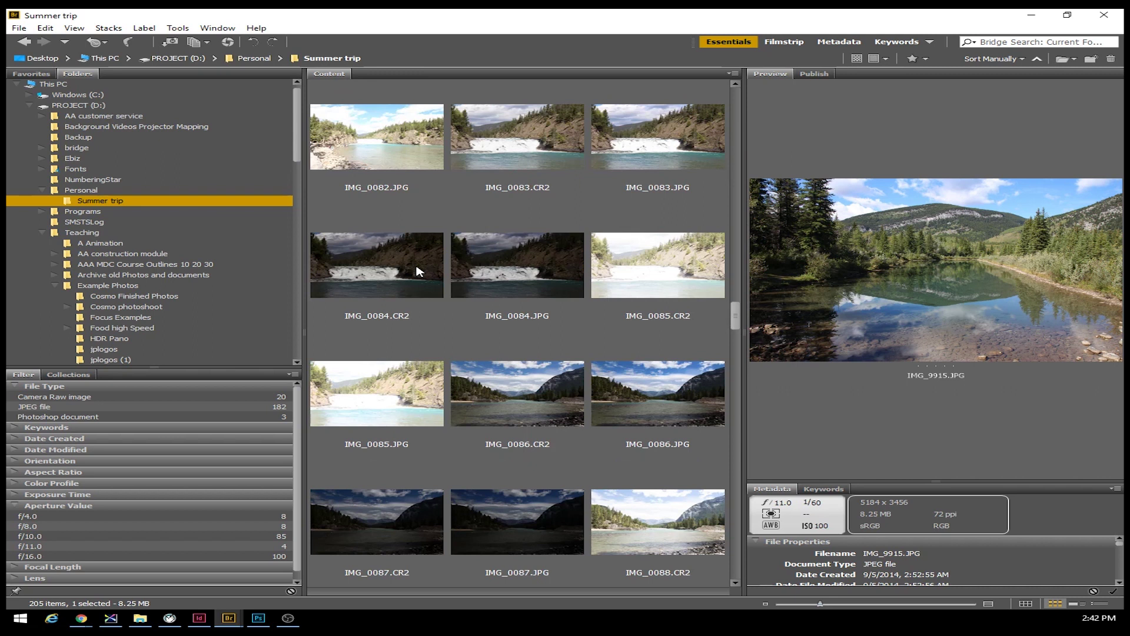
scroll(416, 266, "down", 15)
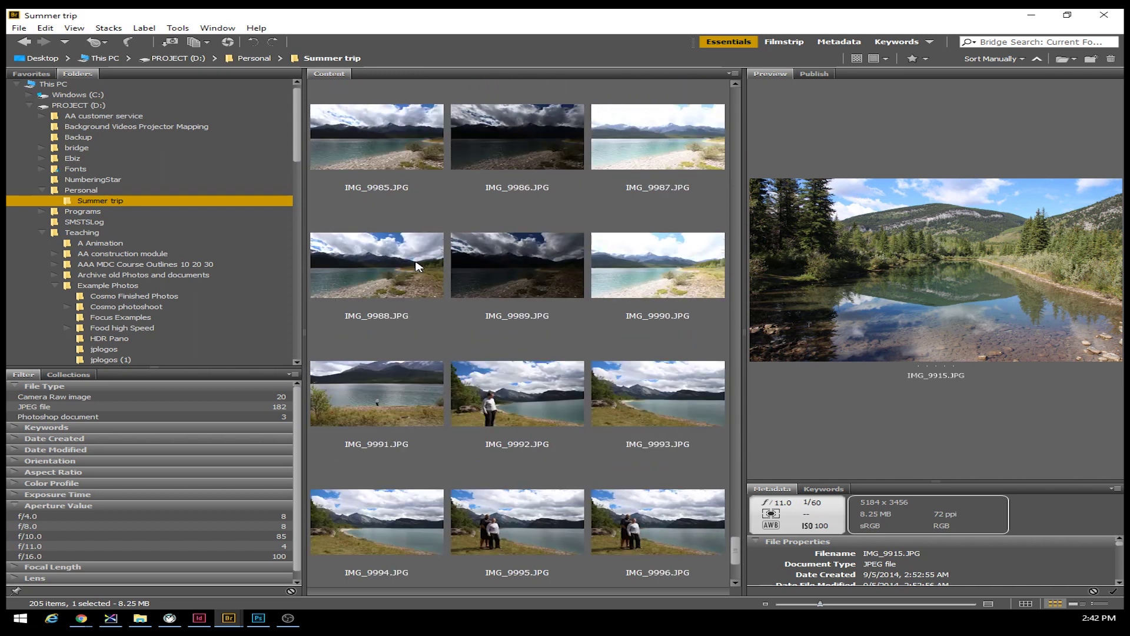
scroll(416, 266, "up", 4)
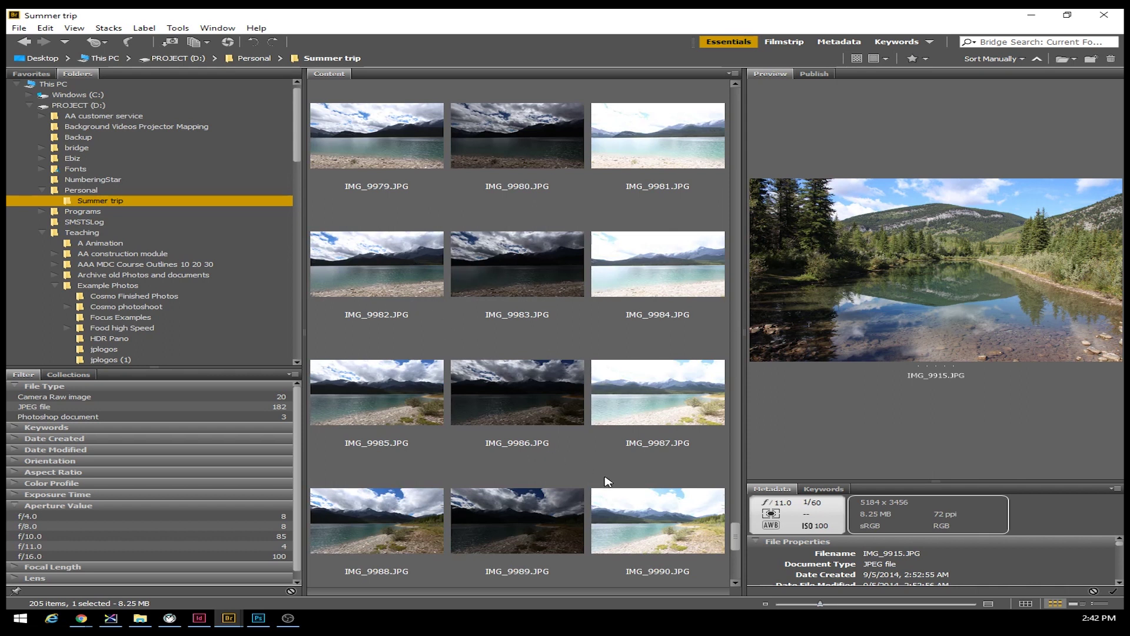
left_click(658, 522)
scroll(621, 508, "up", 7)
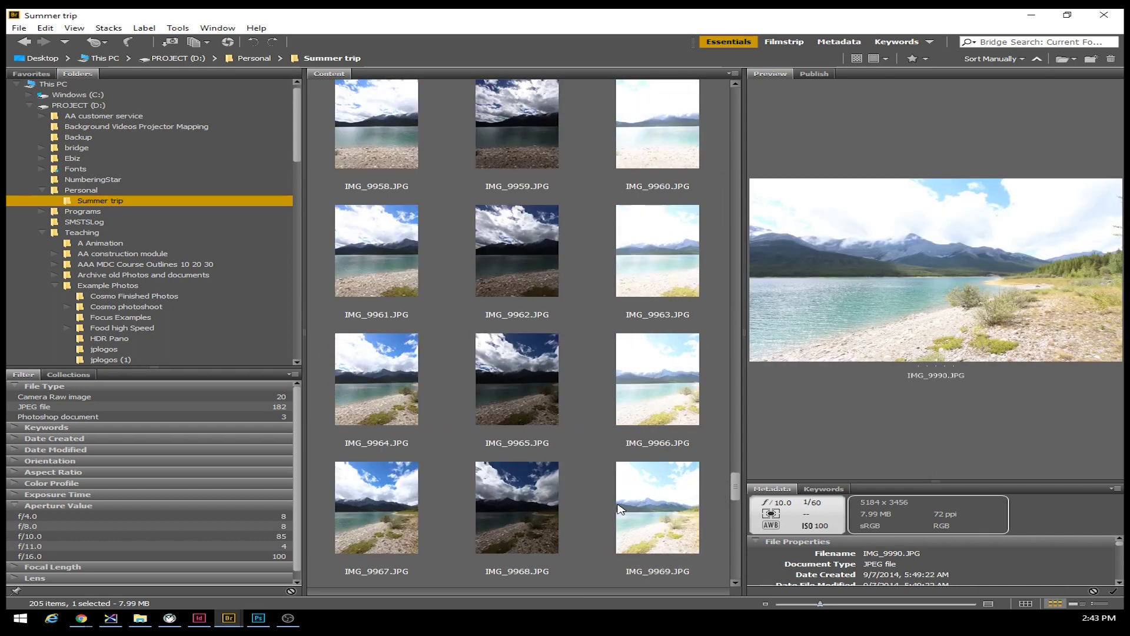
left_click(371, 262, "shift")
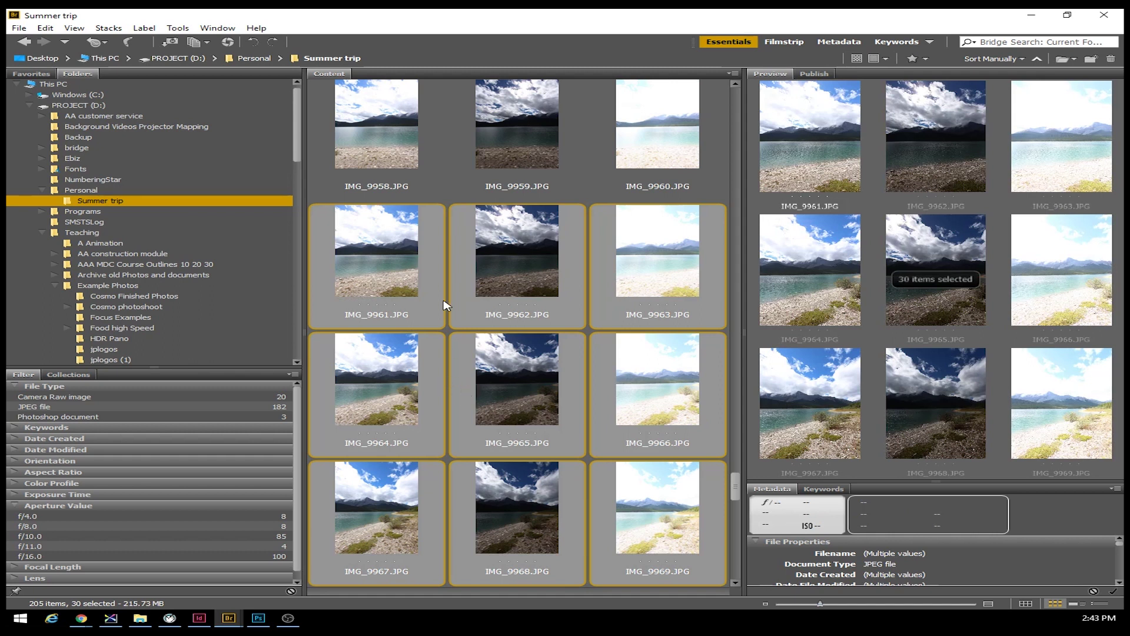
scroll(408, 265, "up", 4)
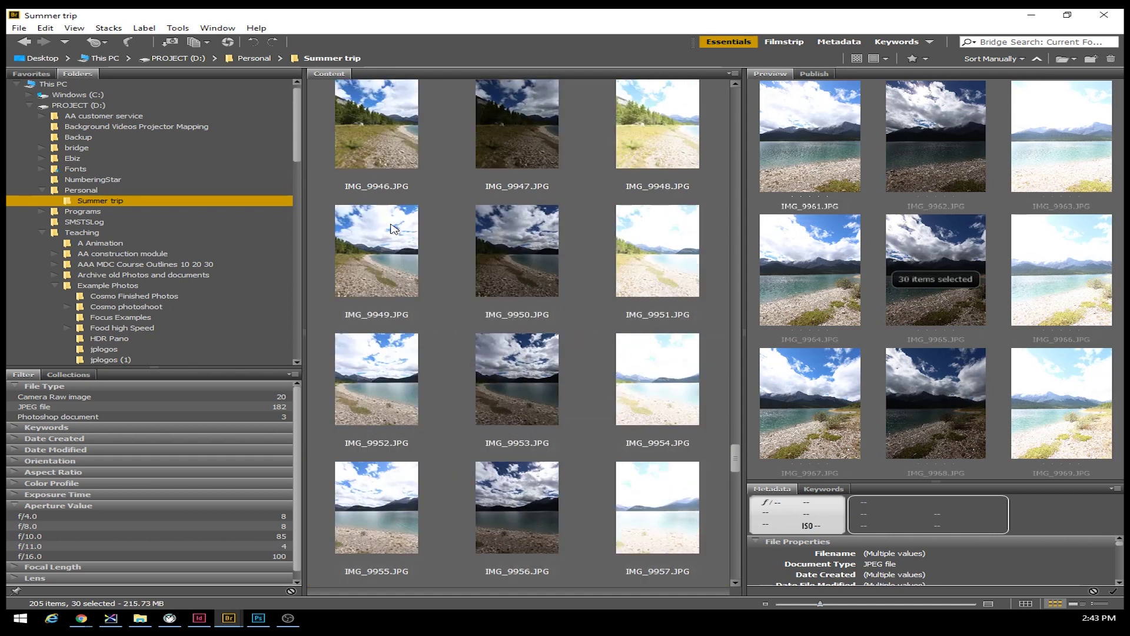
left_click(395, 146, "shift")
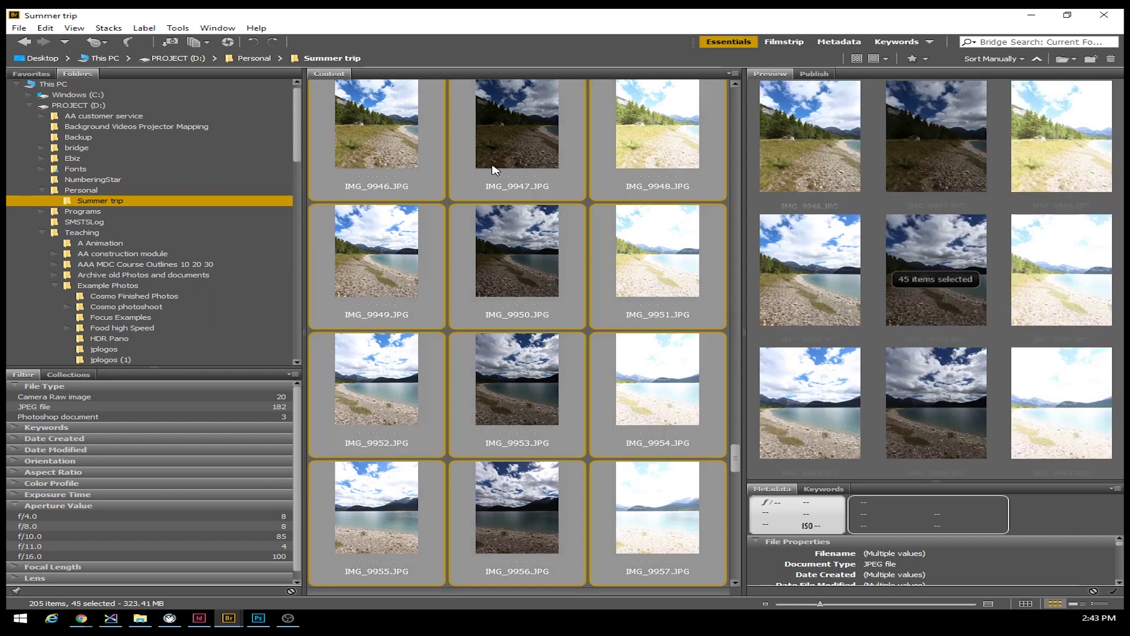
scroll(493, 169, "up", 3)
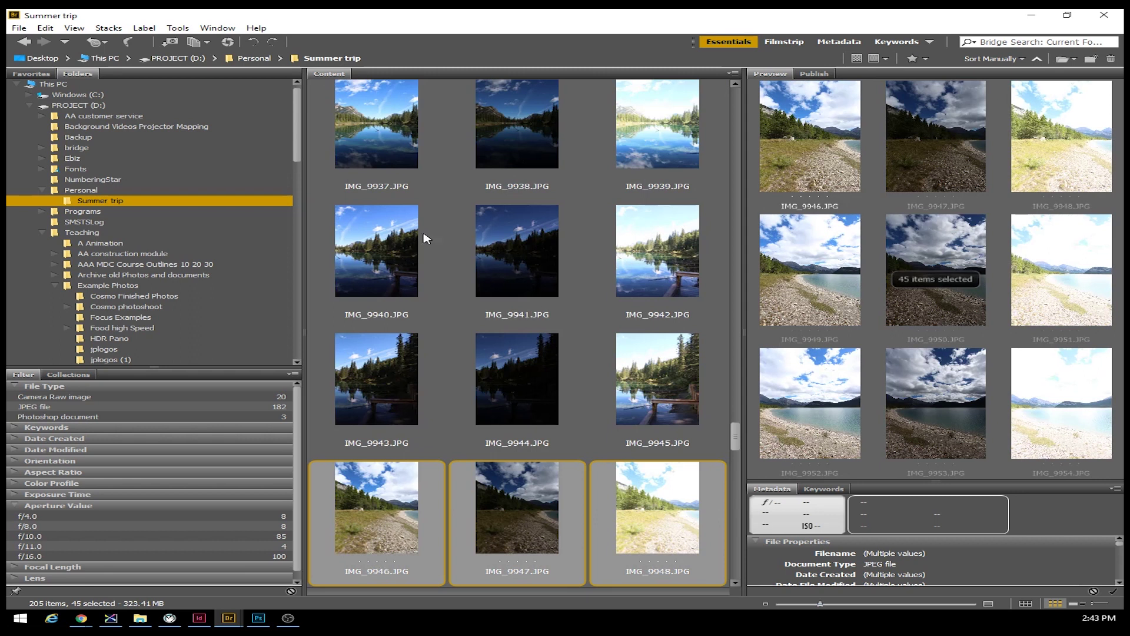
scroll(396, 146, "up", 1)
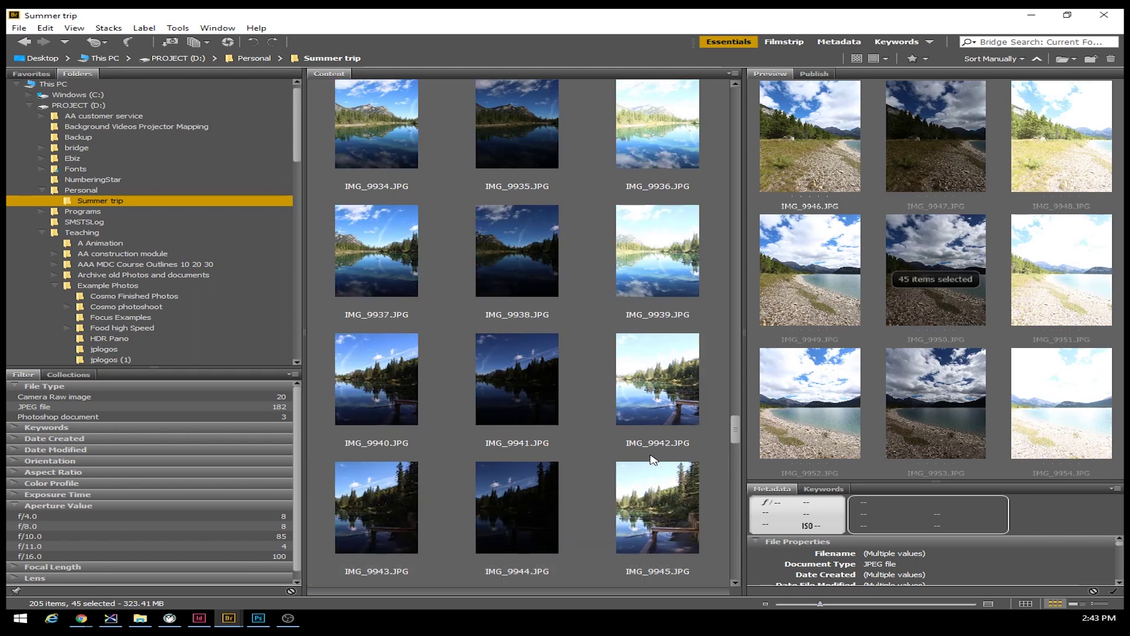
scroll(677, 489, "down", 1)
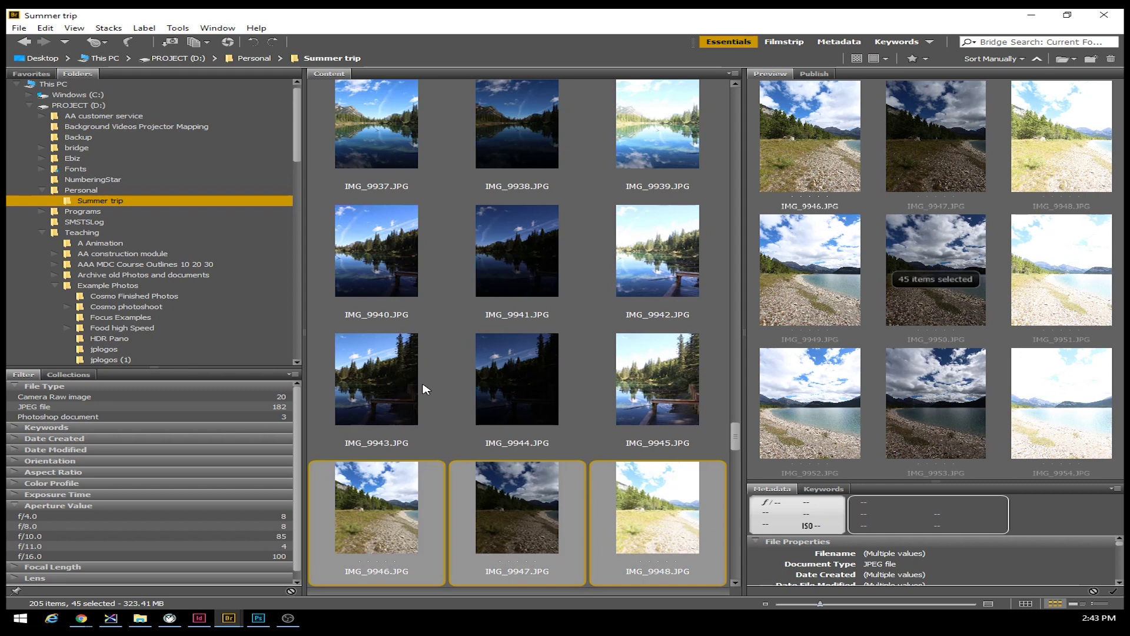
left_click(520, 314, "shift")
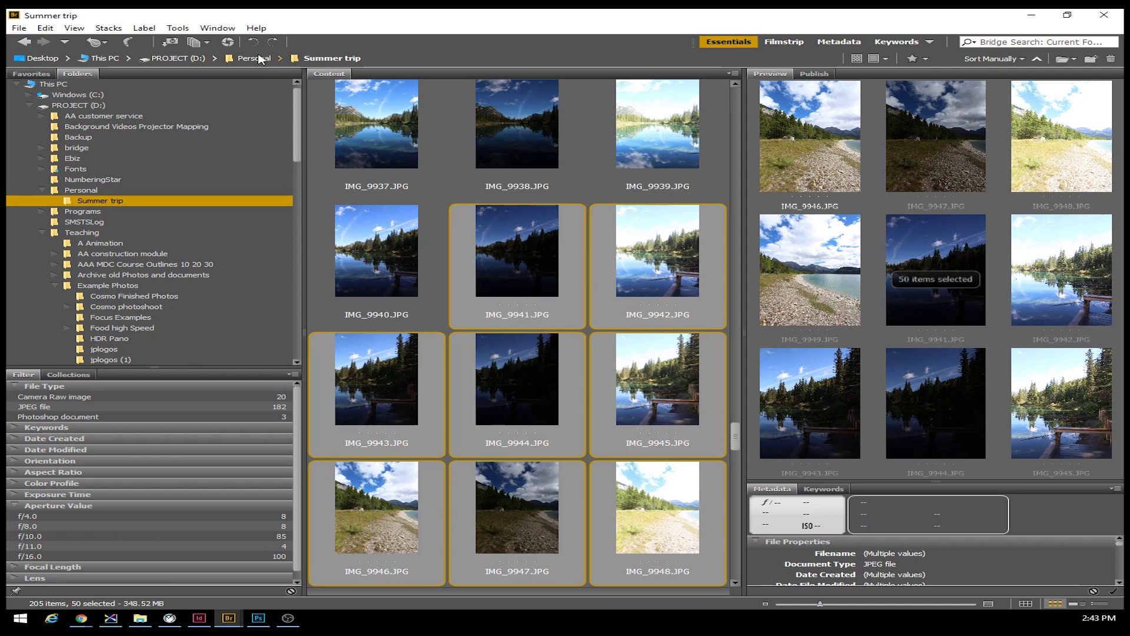
Send the selection to Tools > Photoshop > Contact Sheet II
left_click(178, 28)
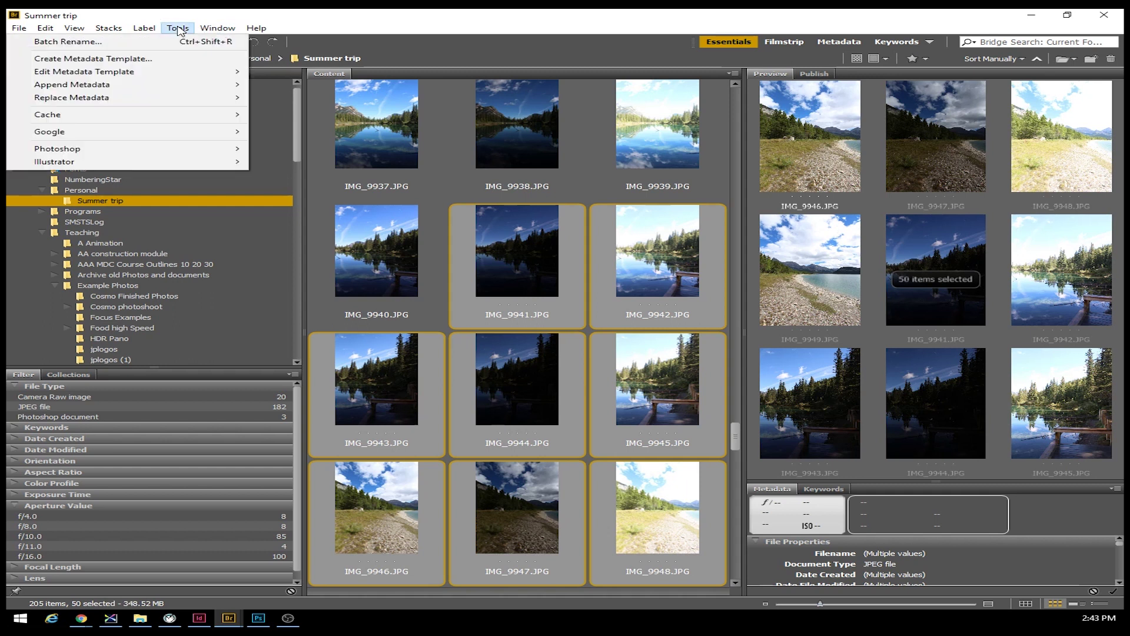
left_click(179, 29)
left_click(178, 28)
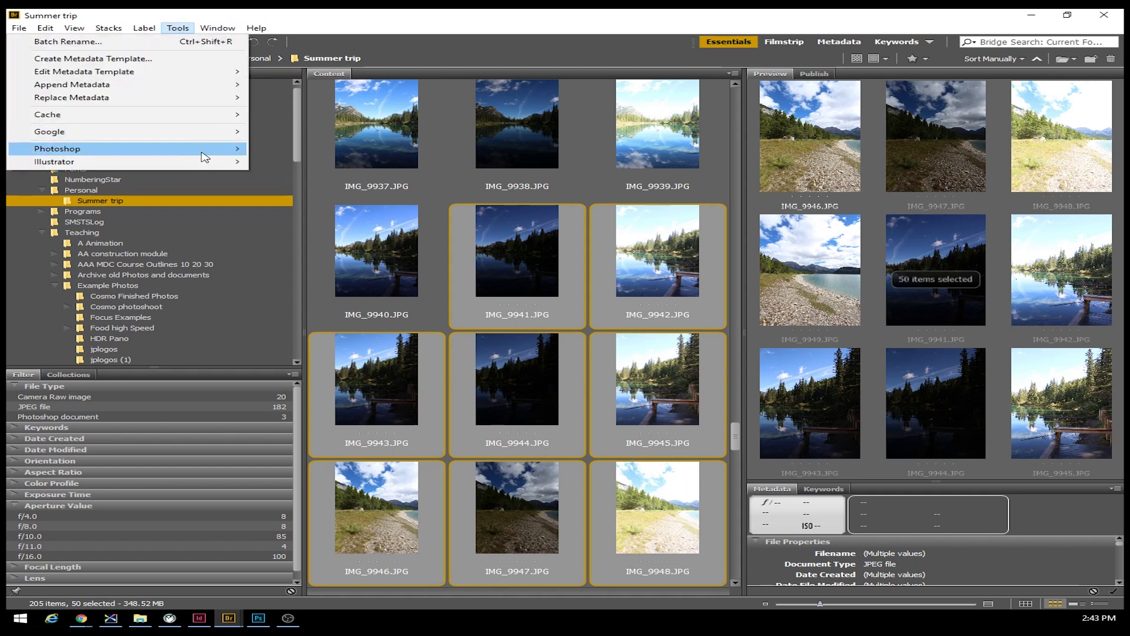
mouse_move(202, 153)
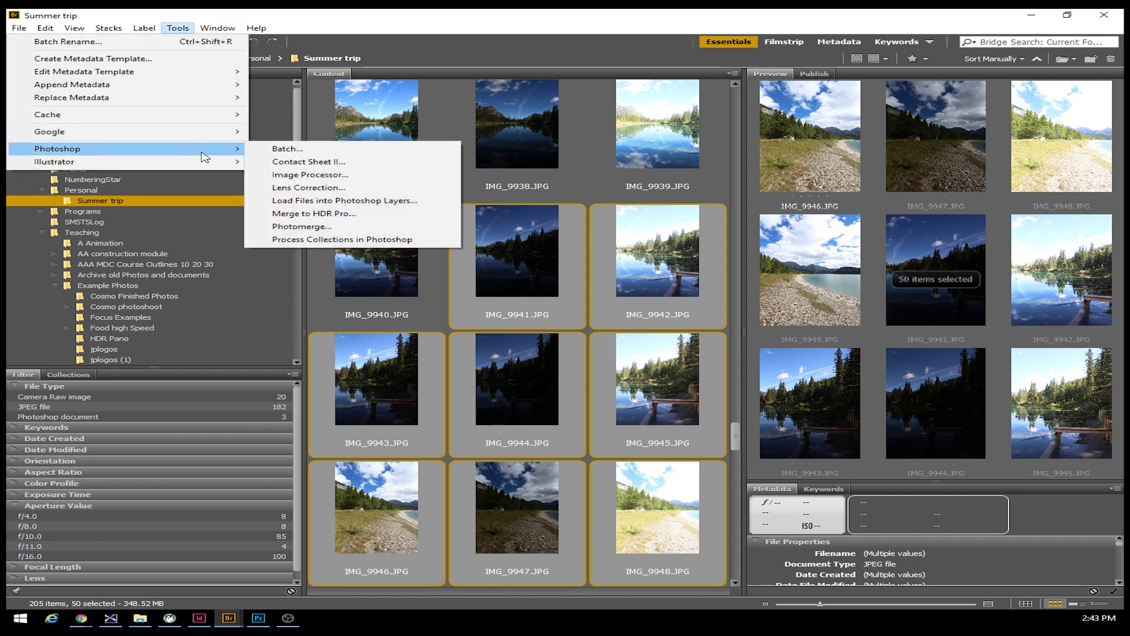
left_click(309, 165)
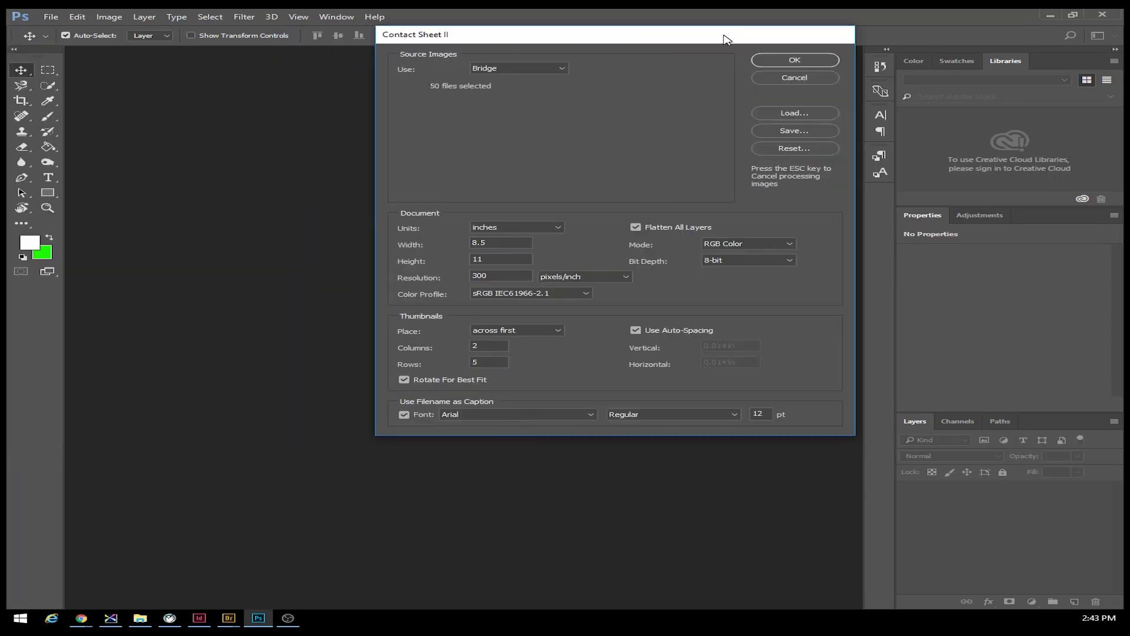
Set the contact sheet to a 17 in wide page, 10 columns and 8 pt caption font
left_click_drag(724, 35, 533, 105)
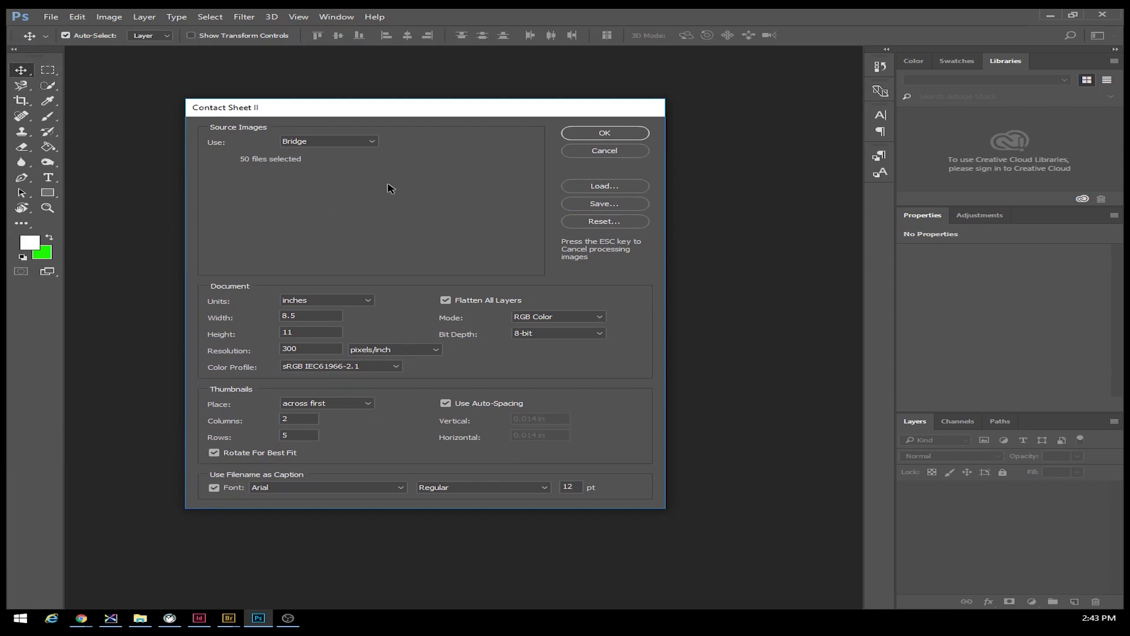
double_click(315, 316)
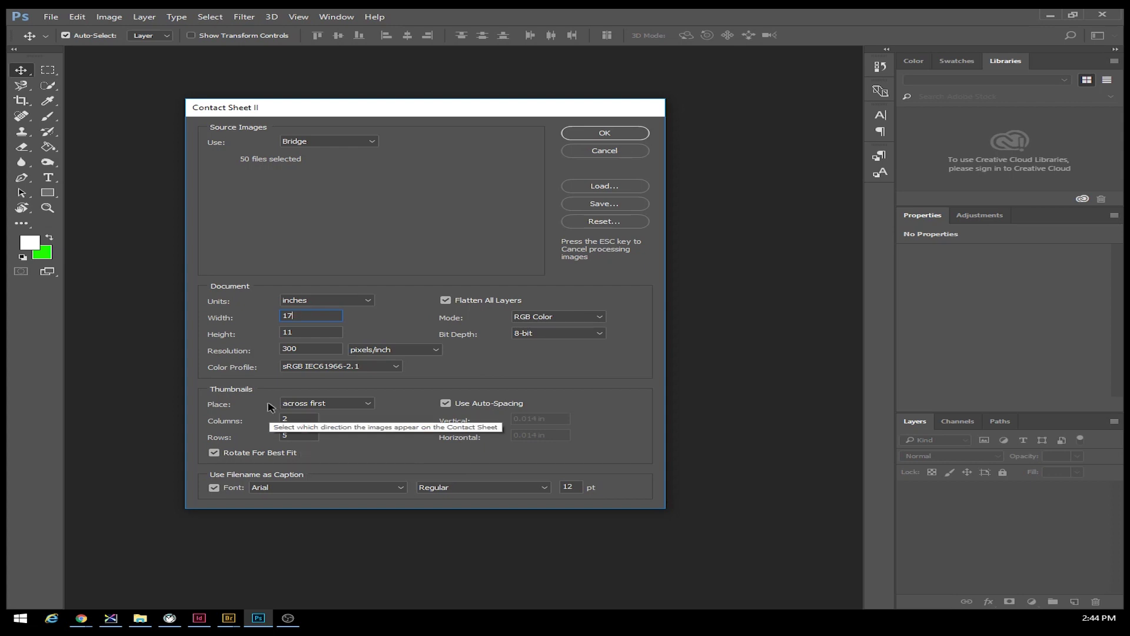
double_click(296, 418)
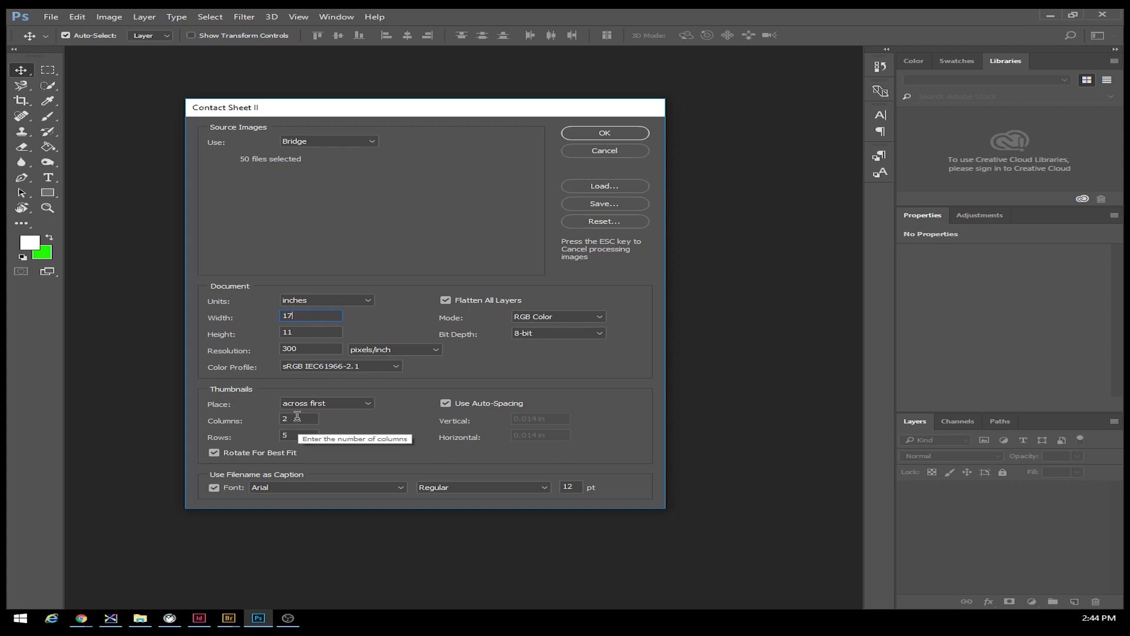
type("10")
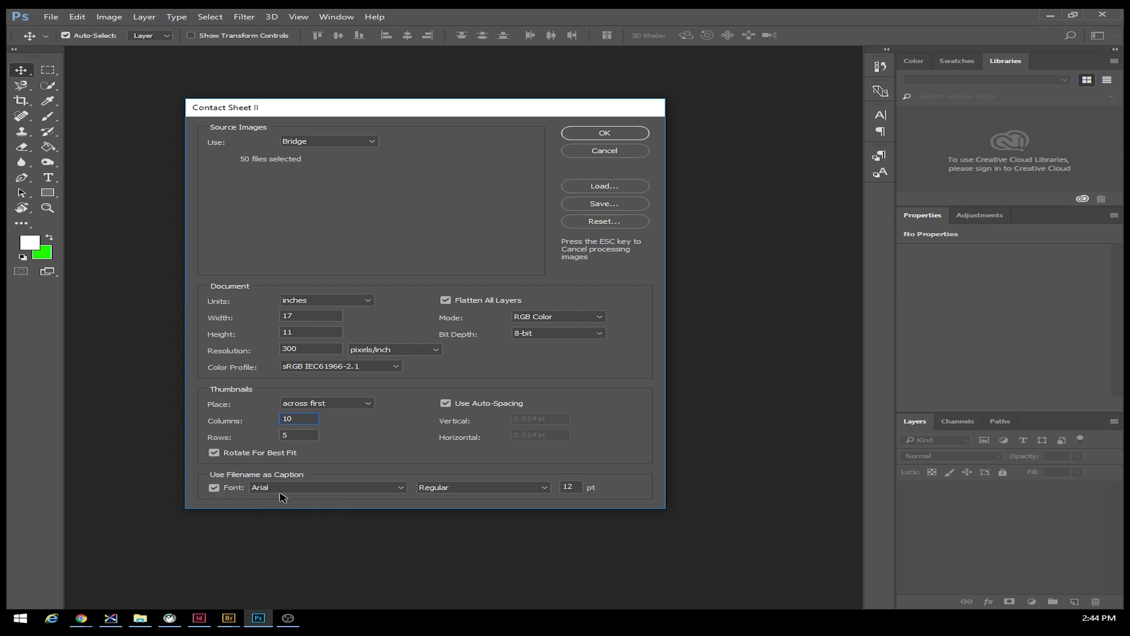
double_click(579, 486)
type("8")
Run Contact Sheet II with these settings to generate ContactSheet-001
left_click(605, 133)
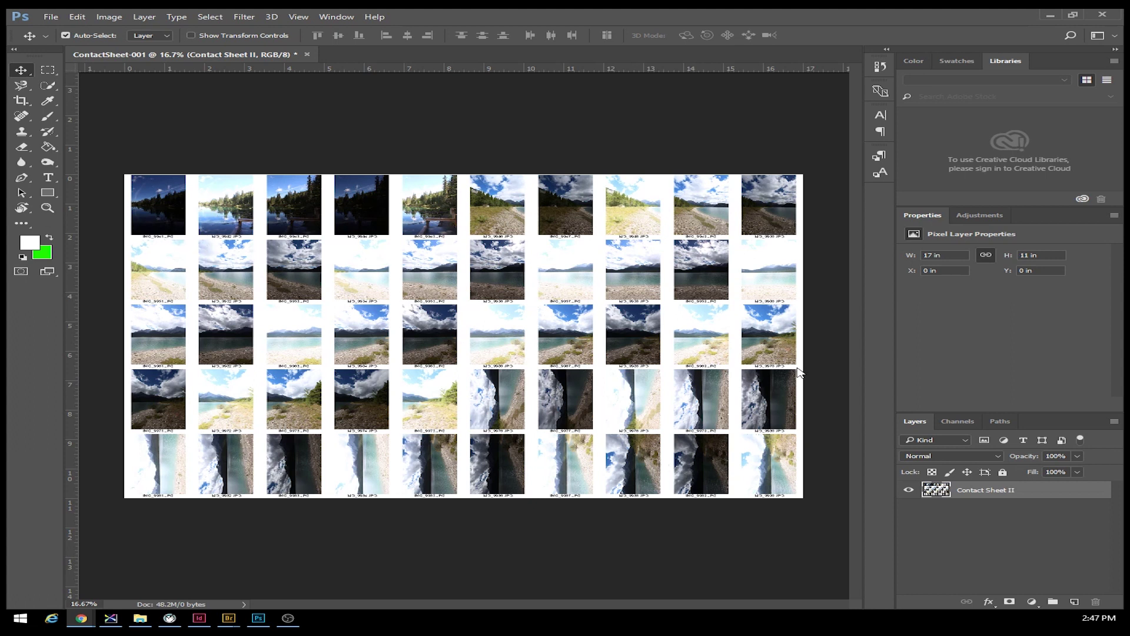
left_click(930, 493)
mouse_move(604, 265)
left_mouse_down()
mouse_move(580, 253)
mouse_move(576, 273)
mouse_move(618, 269)
left_mouse_up()
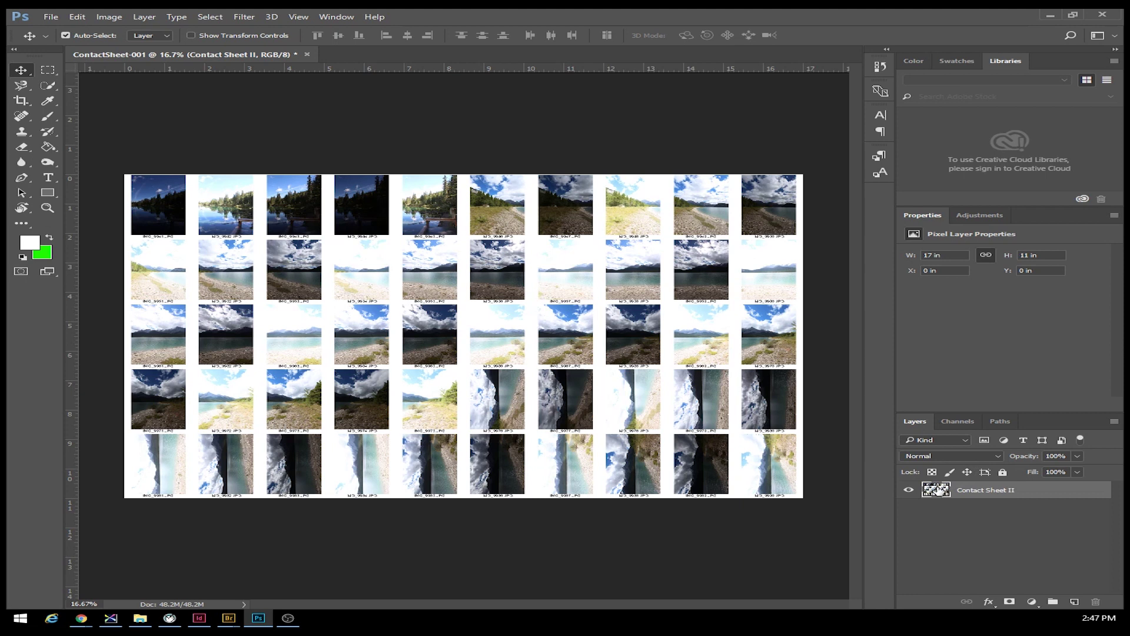
key("h")
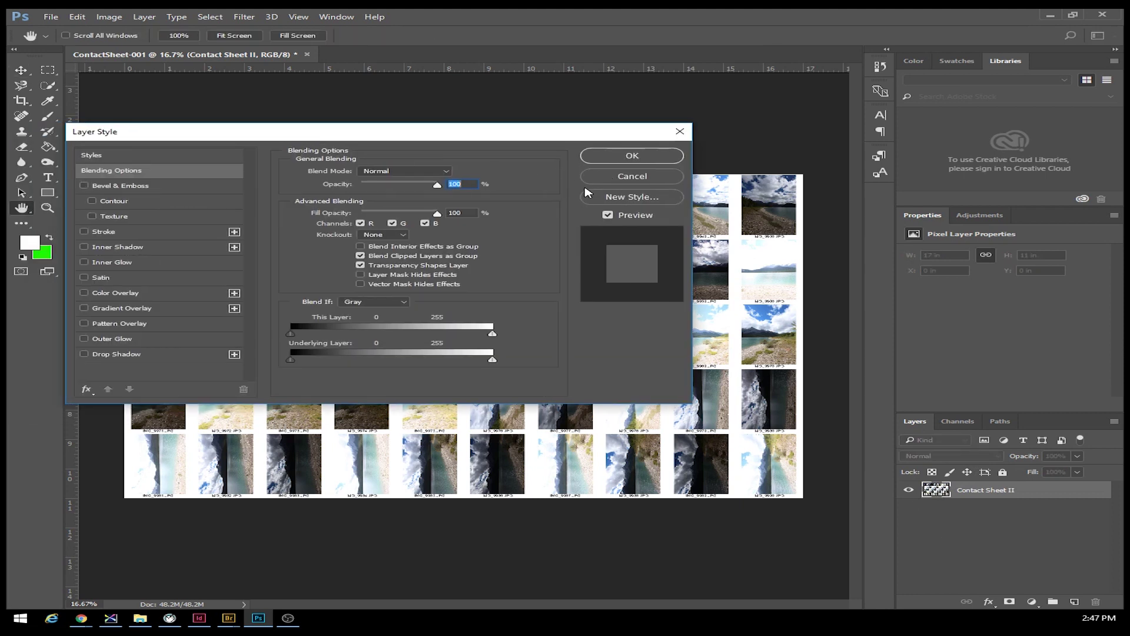
left_click(622, 178)
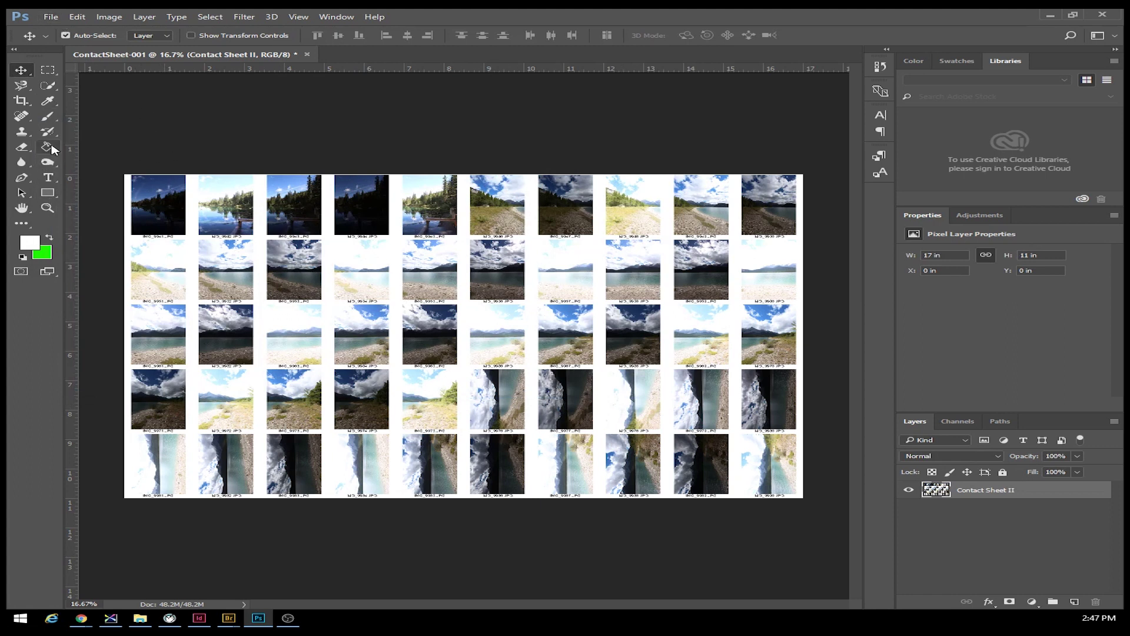
left_click(49, 119)
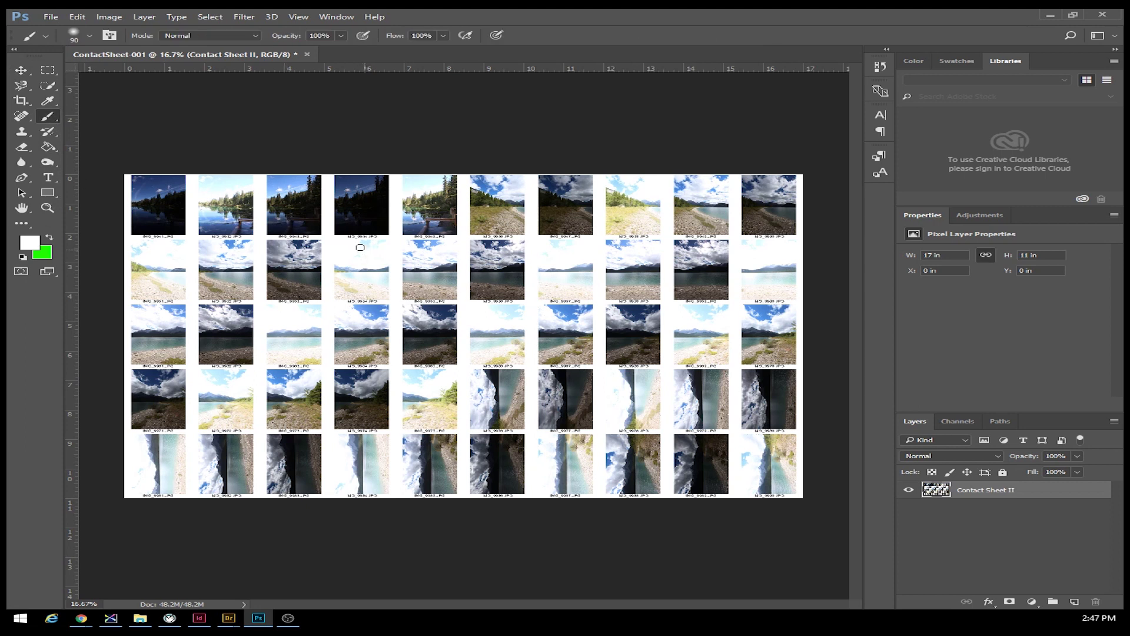
mouse_move(390, 244)
left_mouse_down()
mouse_move(358, 235)
mouse_move(321, 256)
mouse_move(326, 279)
left_mouse_up()
key("ctrl+z")
key("x")
mouse_move(392, 241)
left_mouse_down()
mouse_move(334, 244)
mouse_move(330, 292)
mouse_move(361, 313)
mouse_move(400, 297)
mouse_move(375, 239)
left_mouse_up()
mouse_move(527, 238)
left_mouse_down()
mouse_move(456, 248)
mouse_move(470, 292)
mouse_move(519, 295)
mouse_move(529, 257)
mouse_move(507, 238)
left_mouse_up()
mouse_move(662, 241)
left_mouse_down()
mouse_move(629, 242)
mouse_move(595, 263)
mouse_move(637, 293)
mouse_move(676, 263)
mouse_move(630, 238)
left_mouse_up()
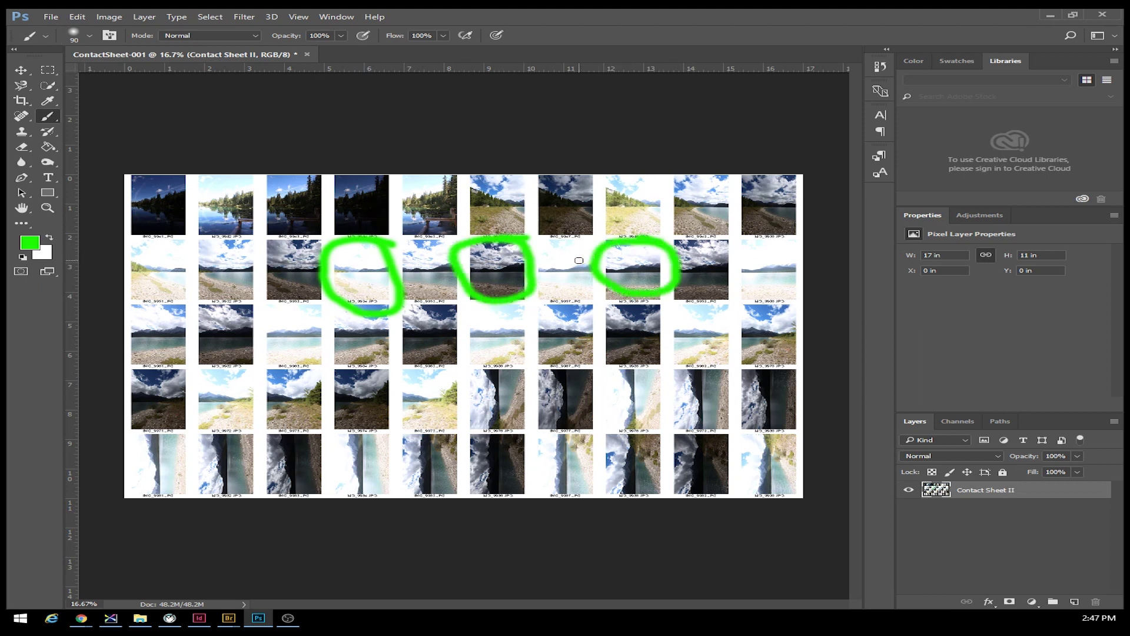
key("ctrl+alt+z")
key("ctrl+alt+z")
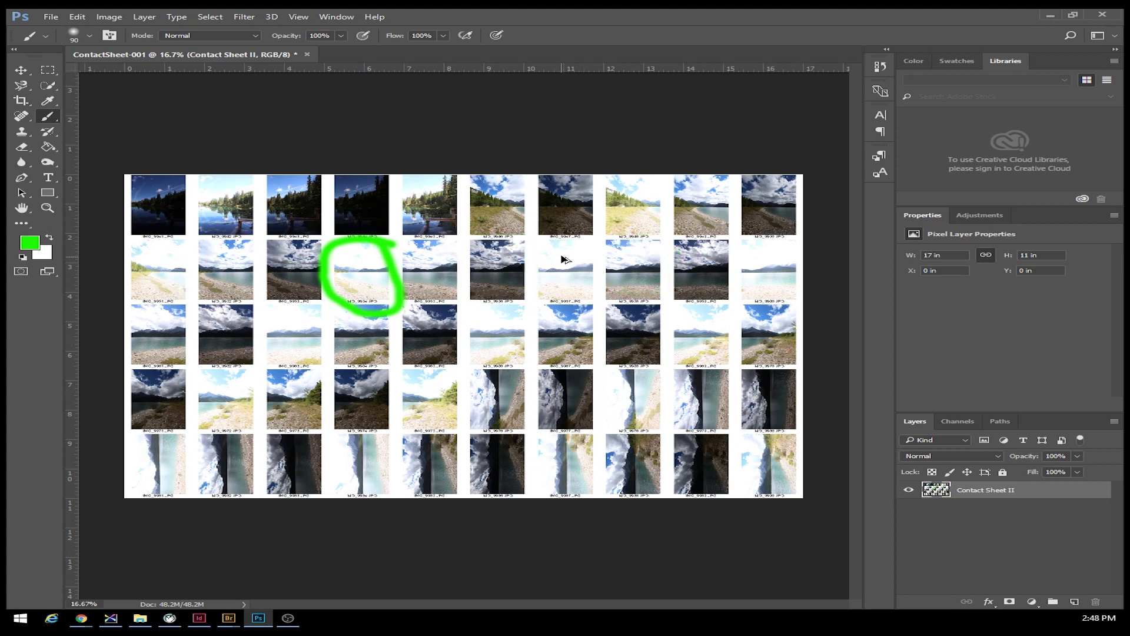
key("ctrl+alt+z")
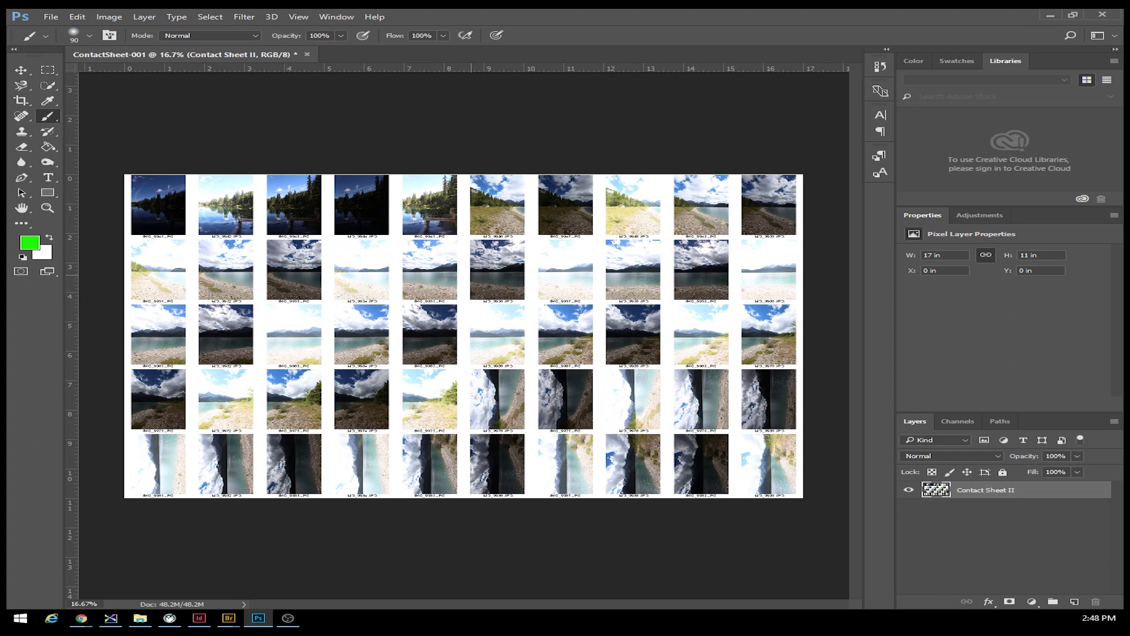
left_click(50, 18)
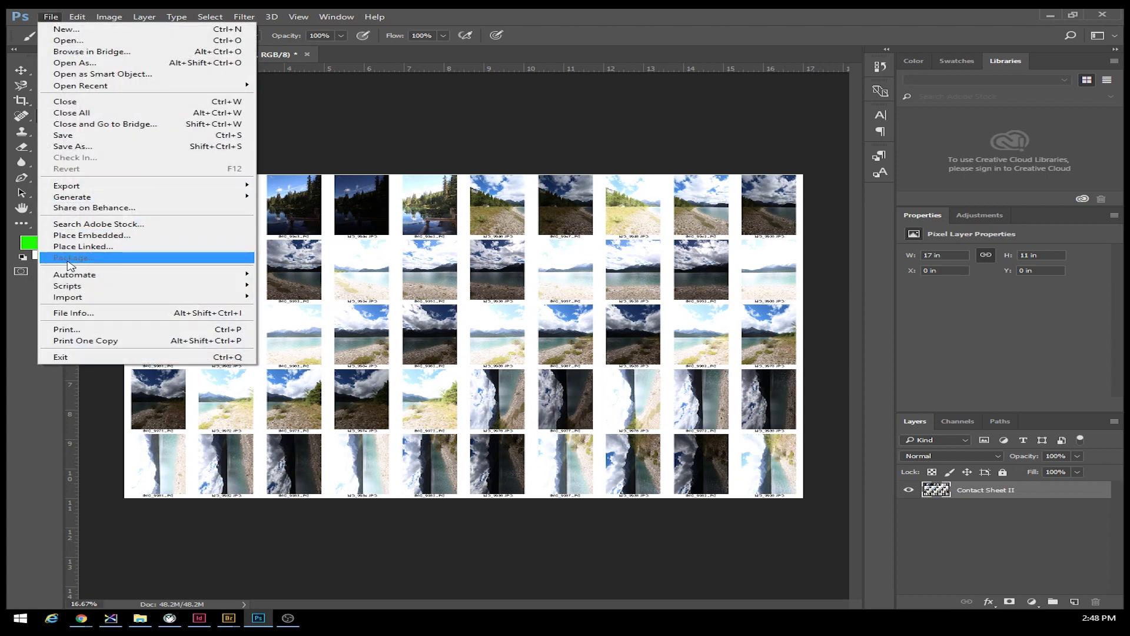
left_click(94, 329)
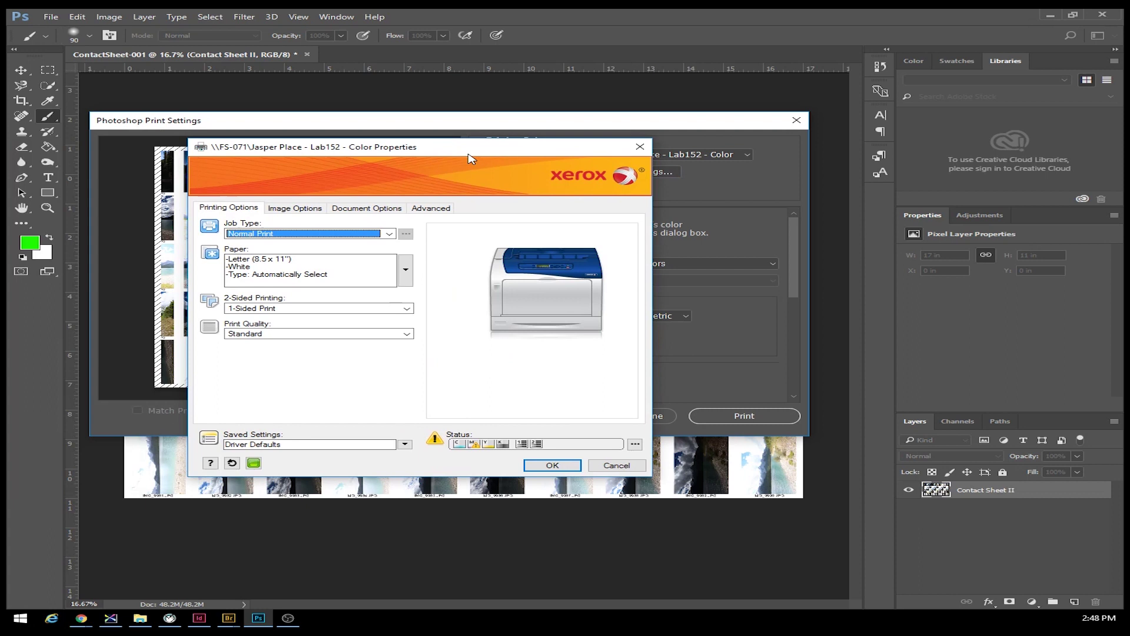
left_click(616, 465)
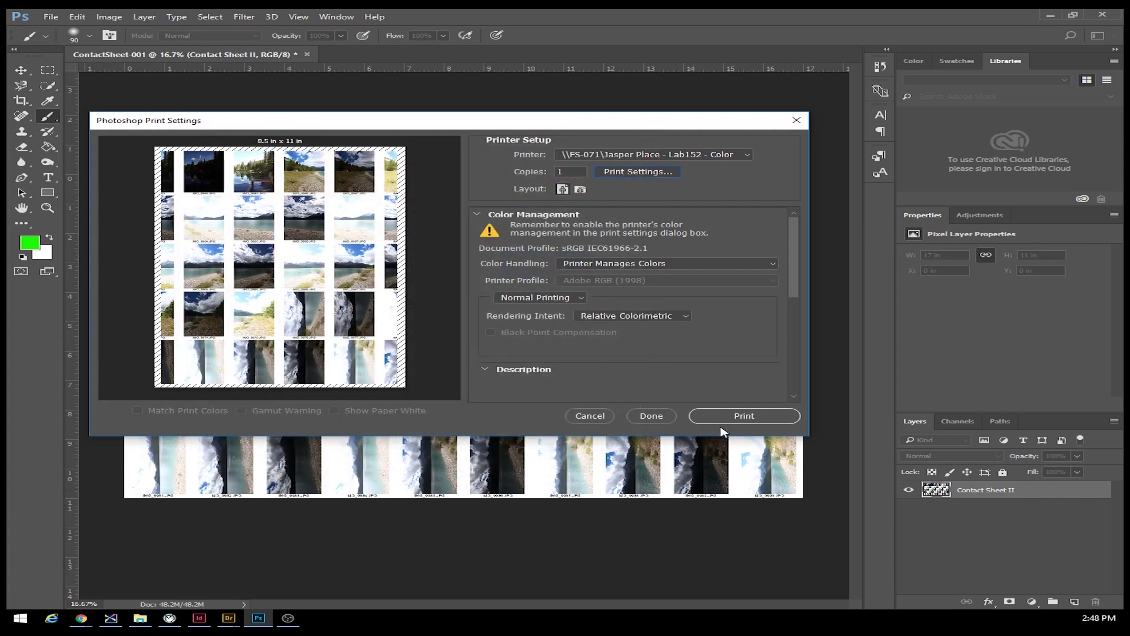
left_click(593, 416)
left_click(52, 16)
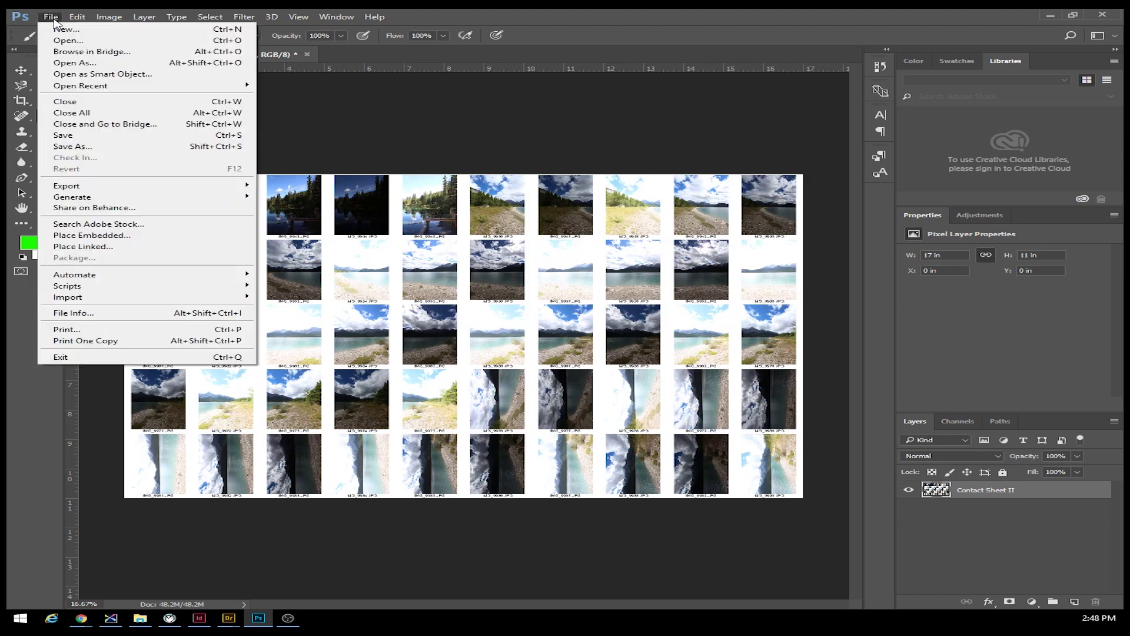
Save as a High Quality Print Photoshop PDF in Comtech, named with the author's surname plus 'contact sheet'
left_click(91, 149)
left_click(112, 247)
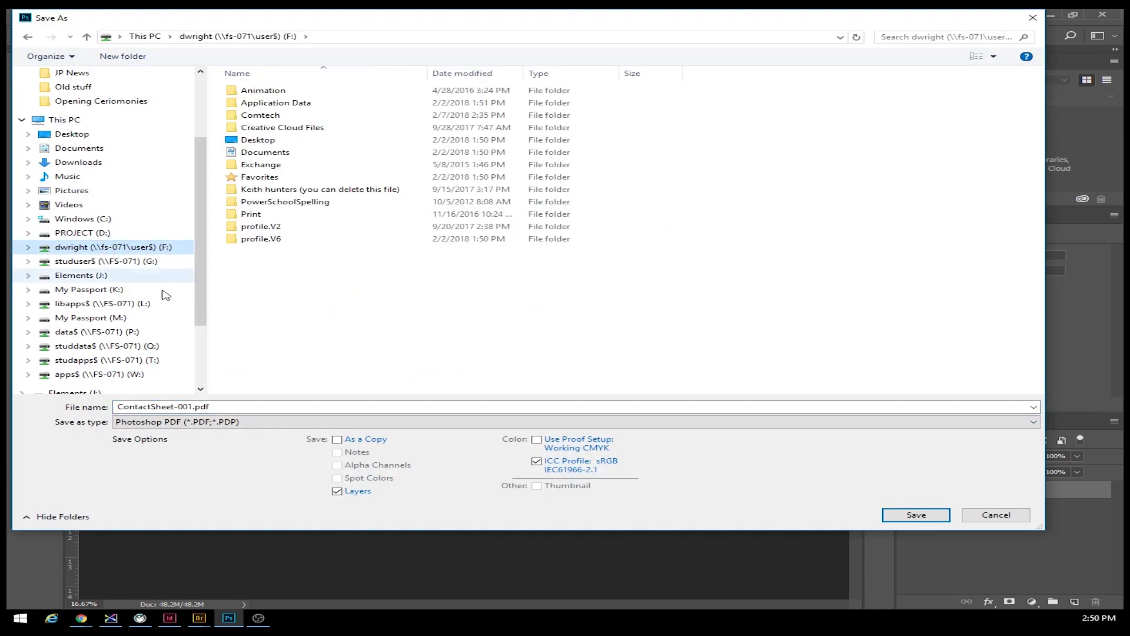
double_click(261, 115)
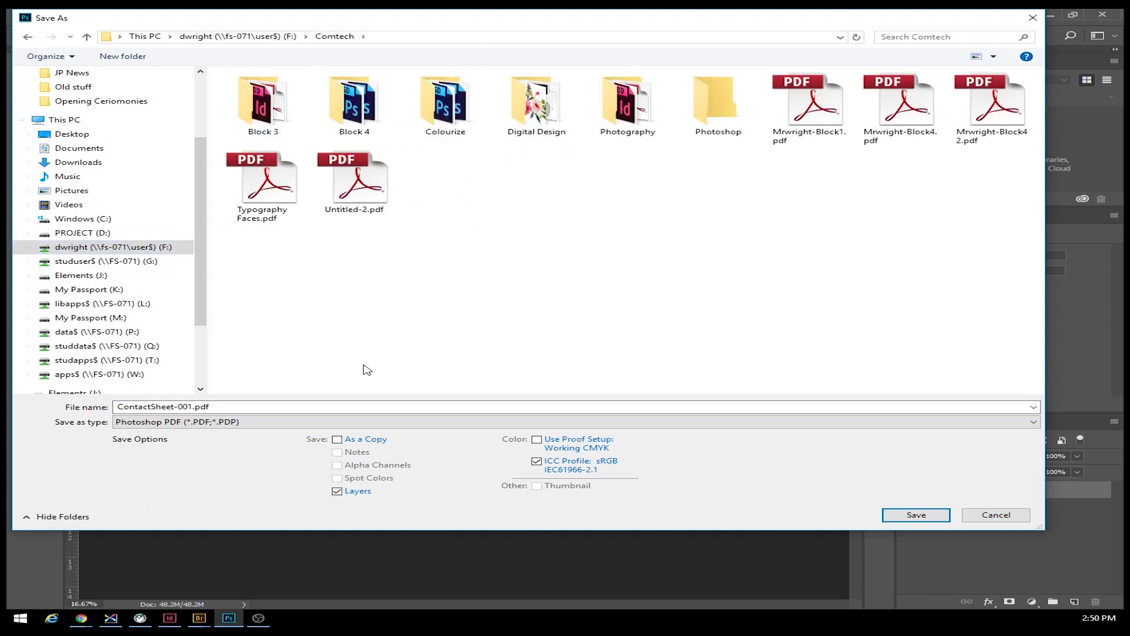
left_click(247, 407)
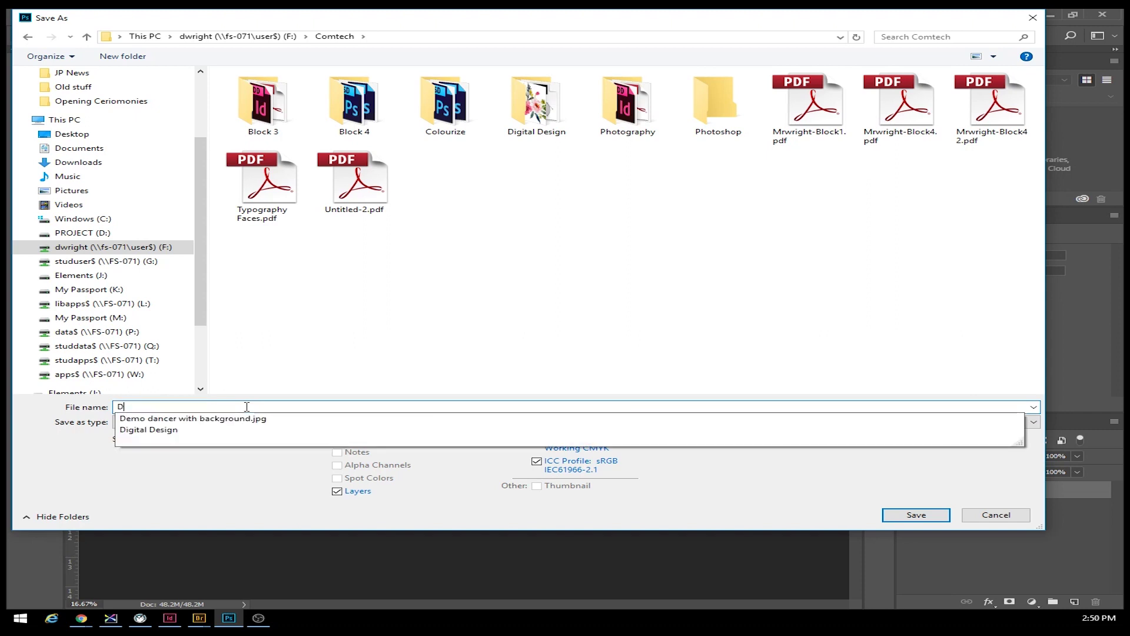
type("wright")
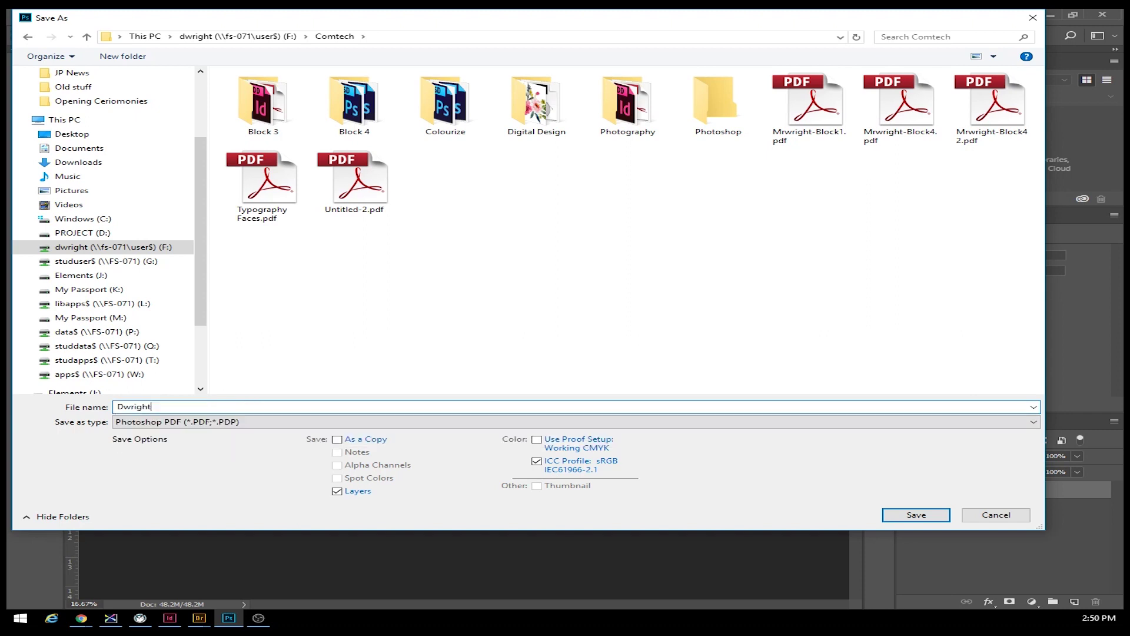
type("contact sheet")
key("Return")
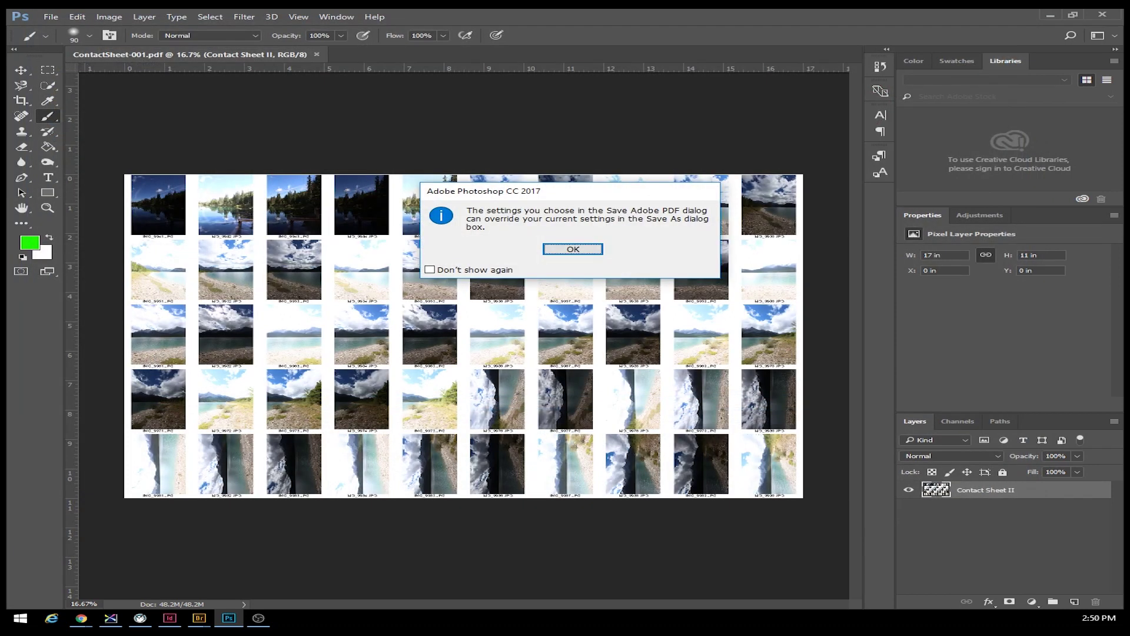
left_click(572, 249)
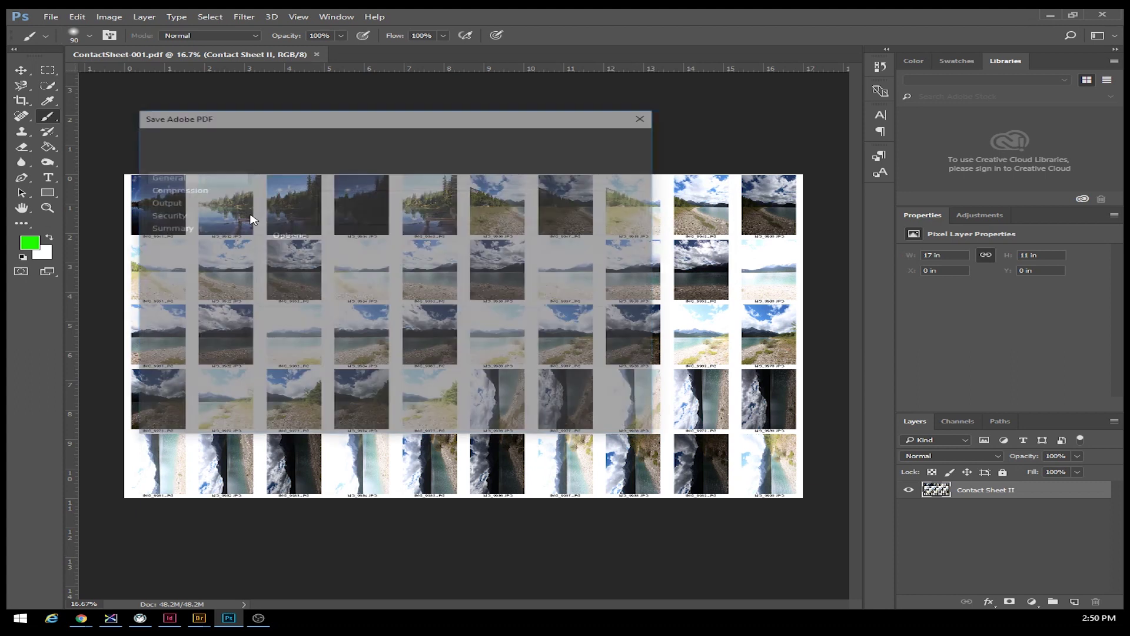
left_click(558, 424)
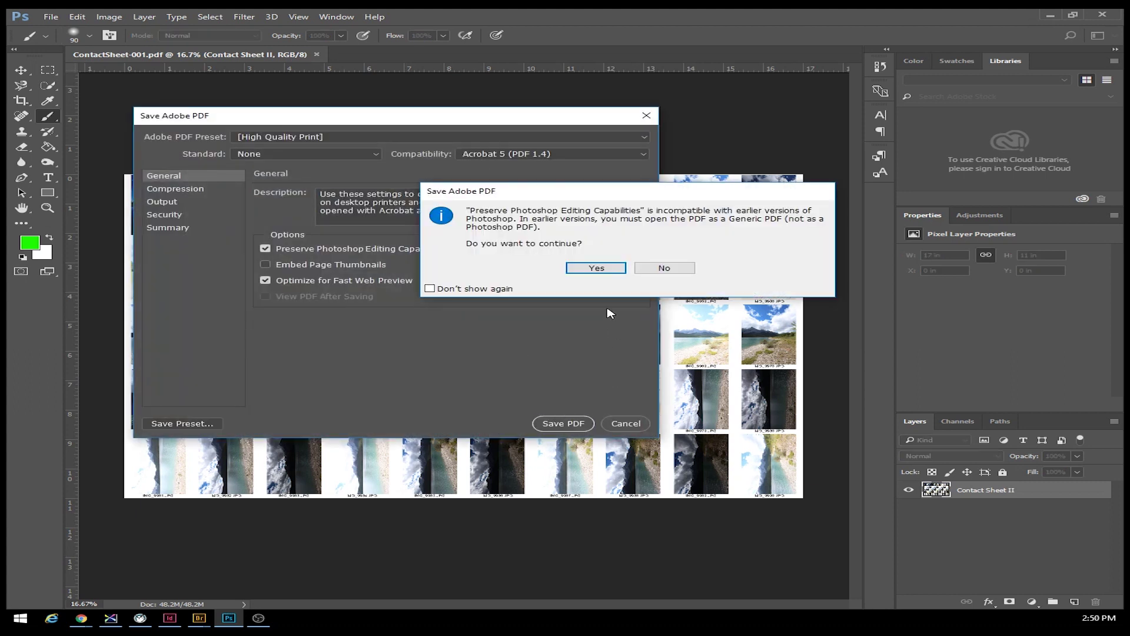
left_click(596, 267)
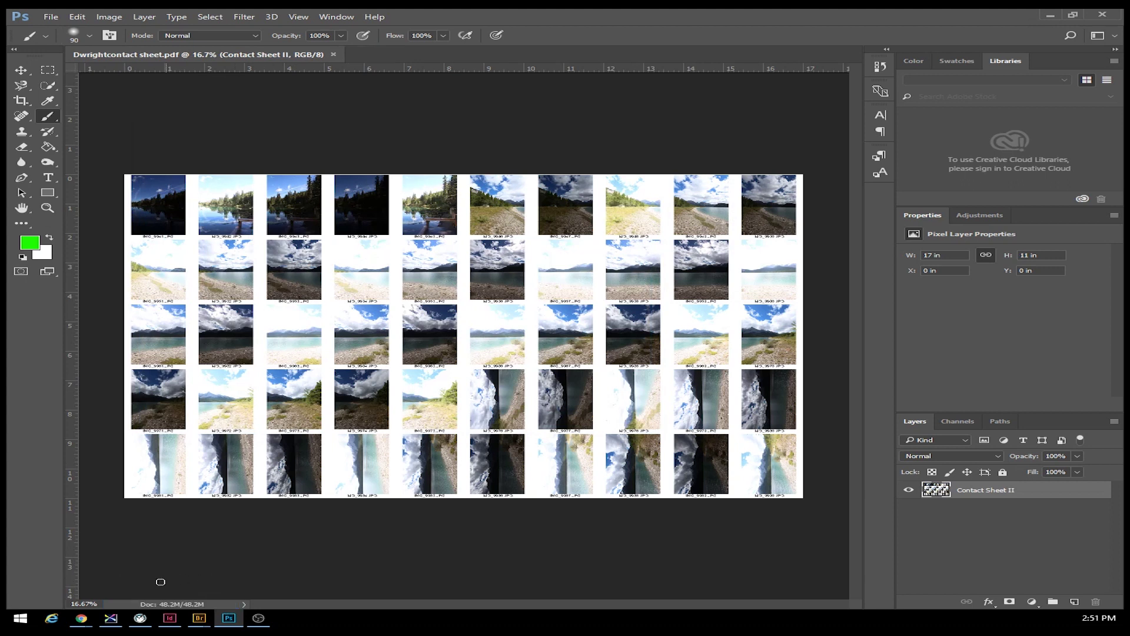
Open the contact sheet PDF from This PC > F: drive > Comtech
mouse_move(200, 622)
left_click(20, 616)
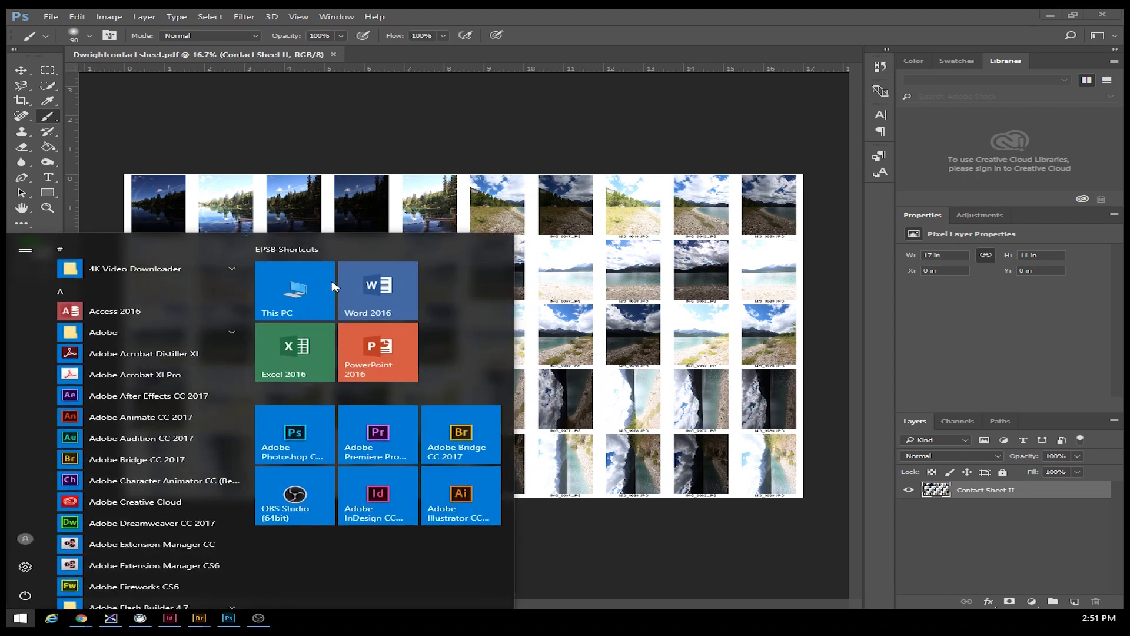
left_click(331, 287)
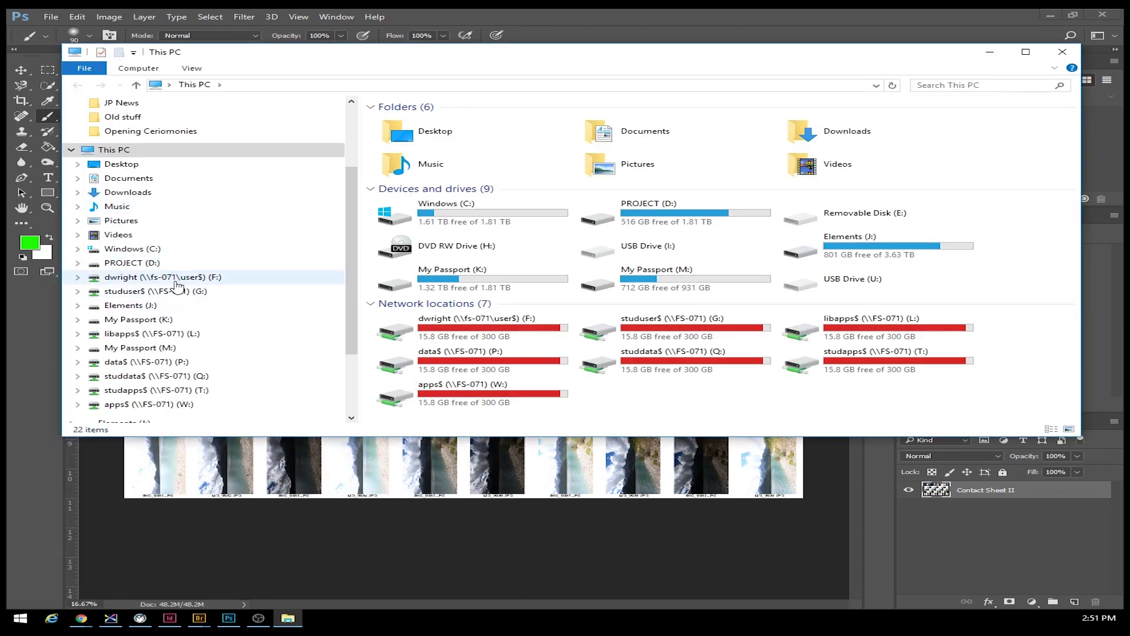
left_click(168, 278)
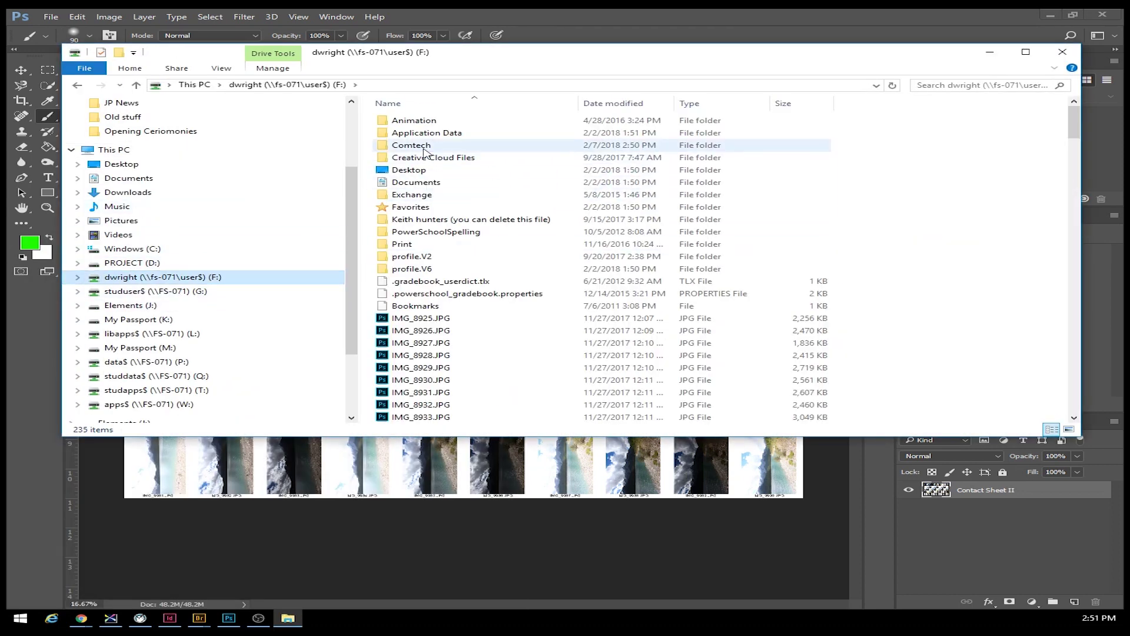
double_click(423, 146)
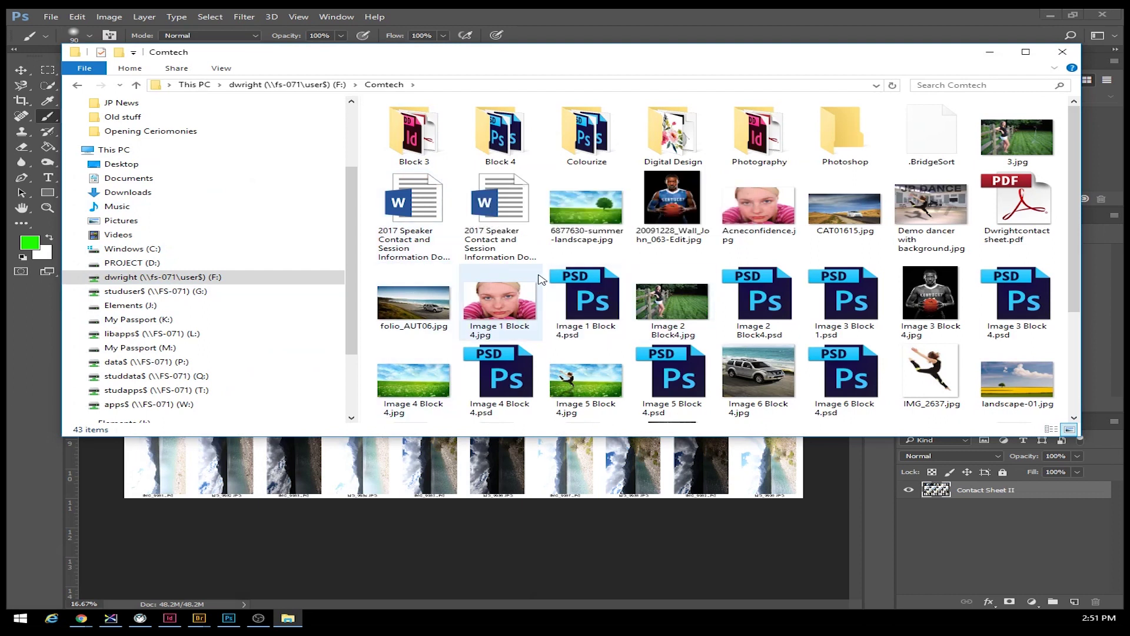
double_click(1018, 205)
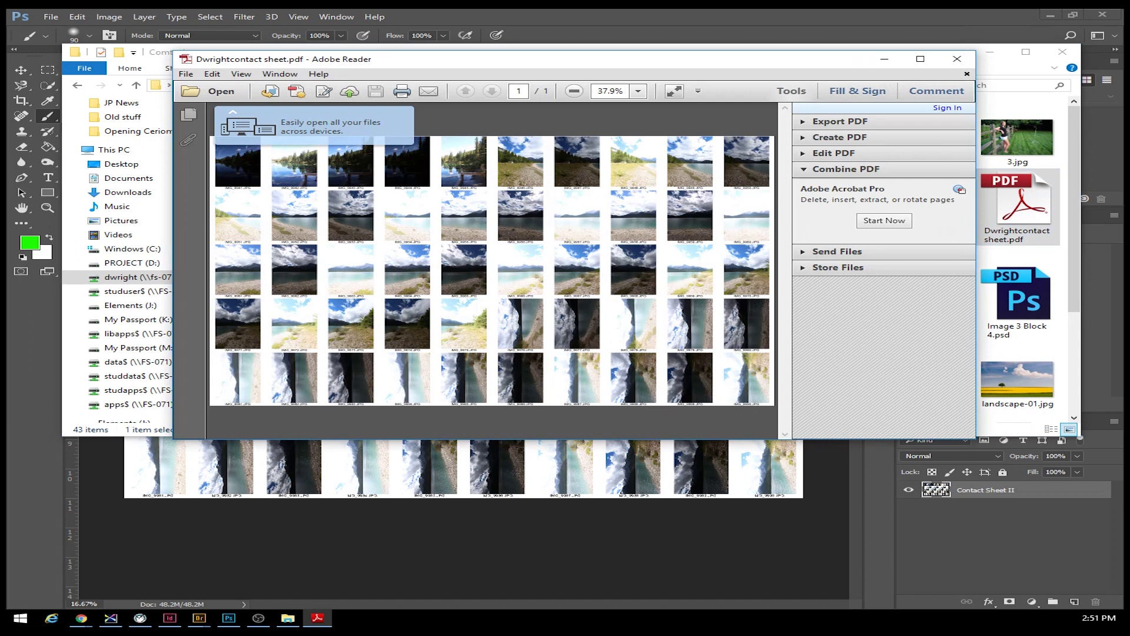
Print the PDF to Lab152 - Color with page sizing set to Fit
left_click(187, 75)
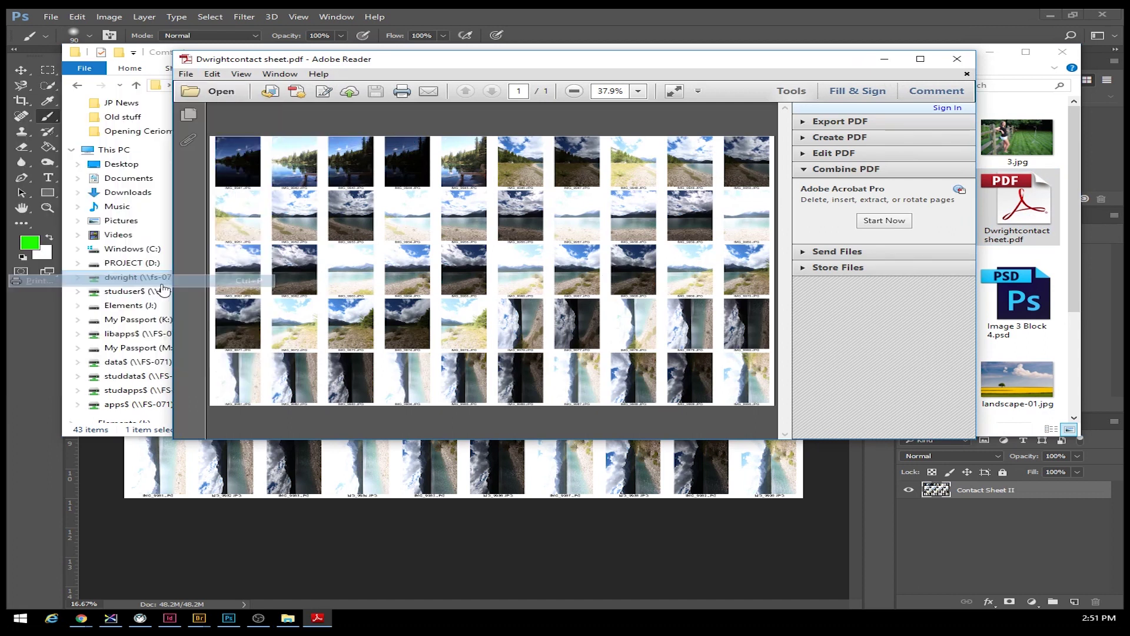
left_click(164, 282)
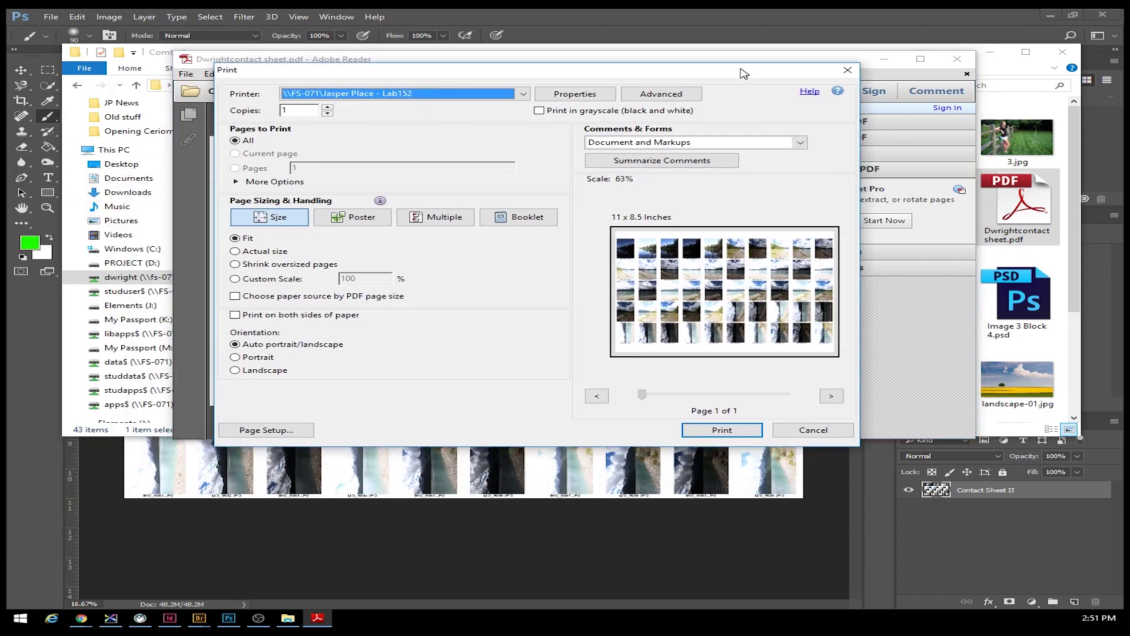
left_click(520, 90)
scroll(520, 94, "up", 1)
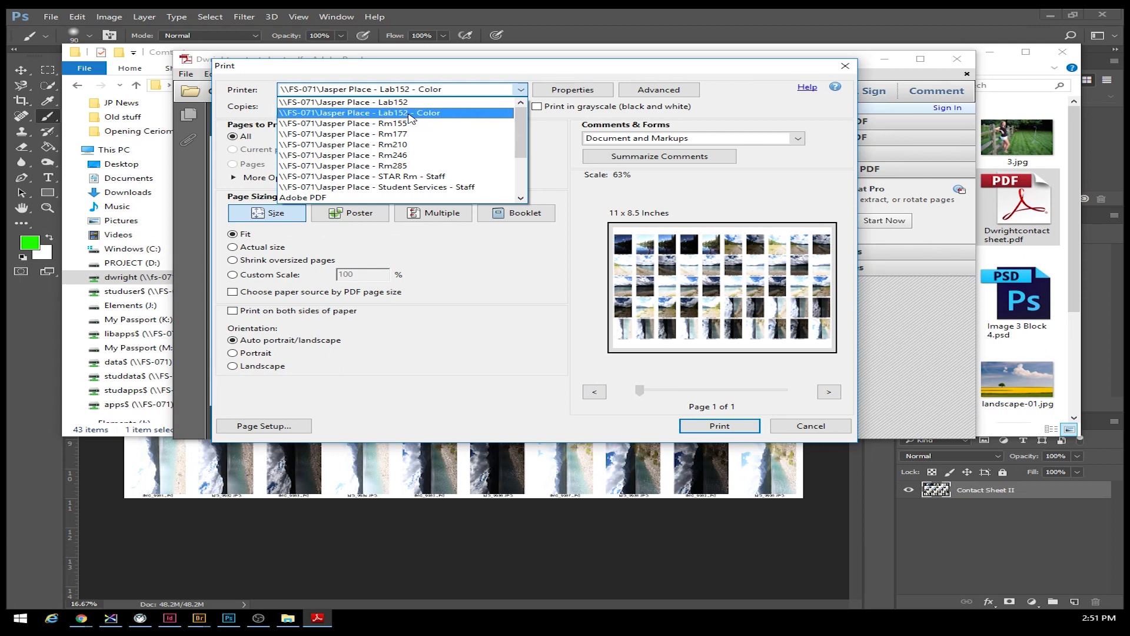
left_click(365, 109)
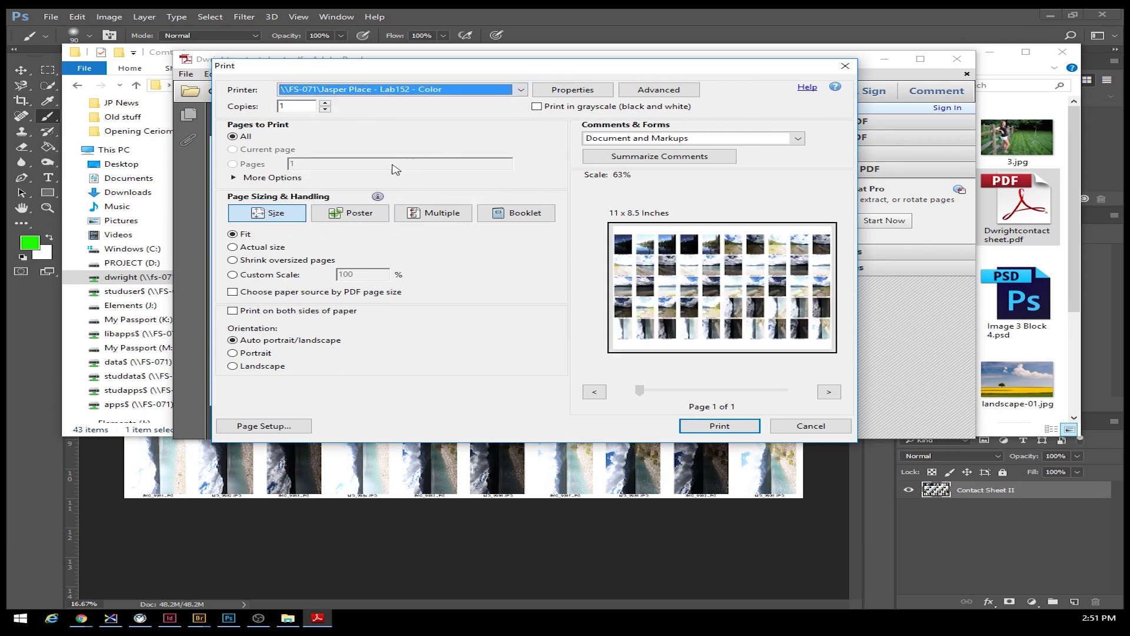
left_click(233, 261)
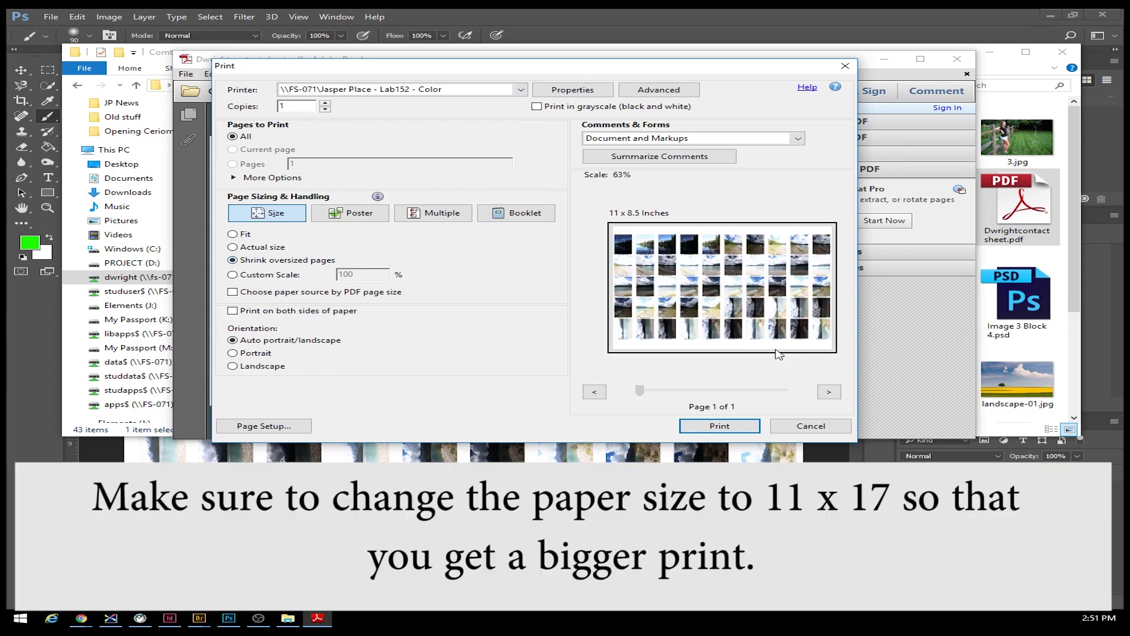
left_click(235, 235)
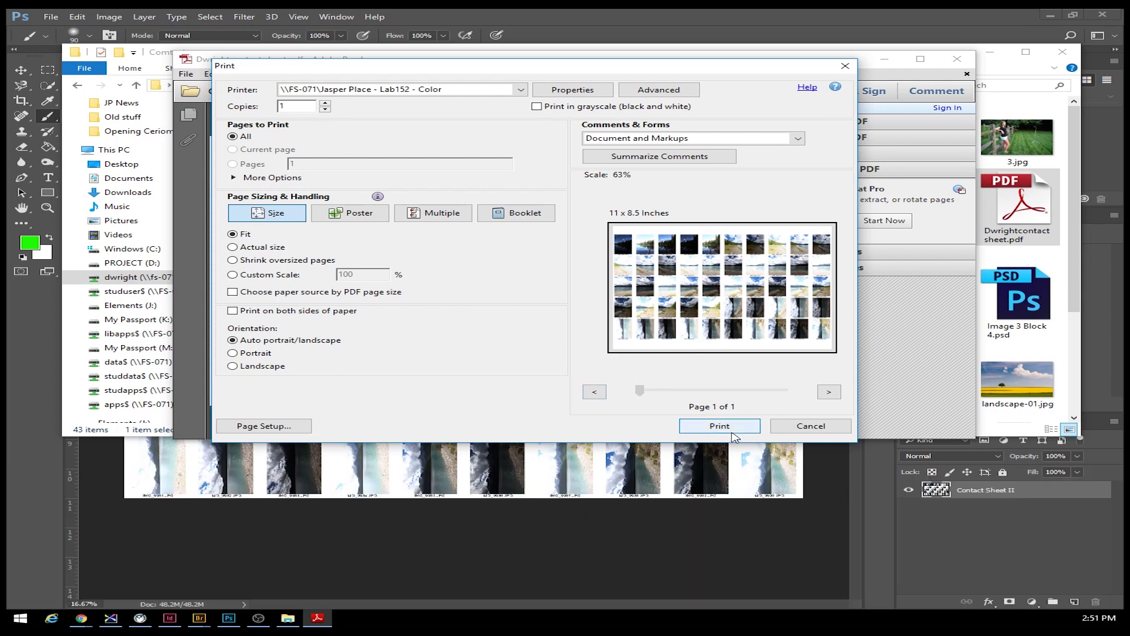
left_click(719, 428)
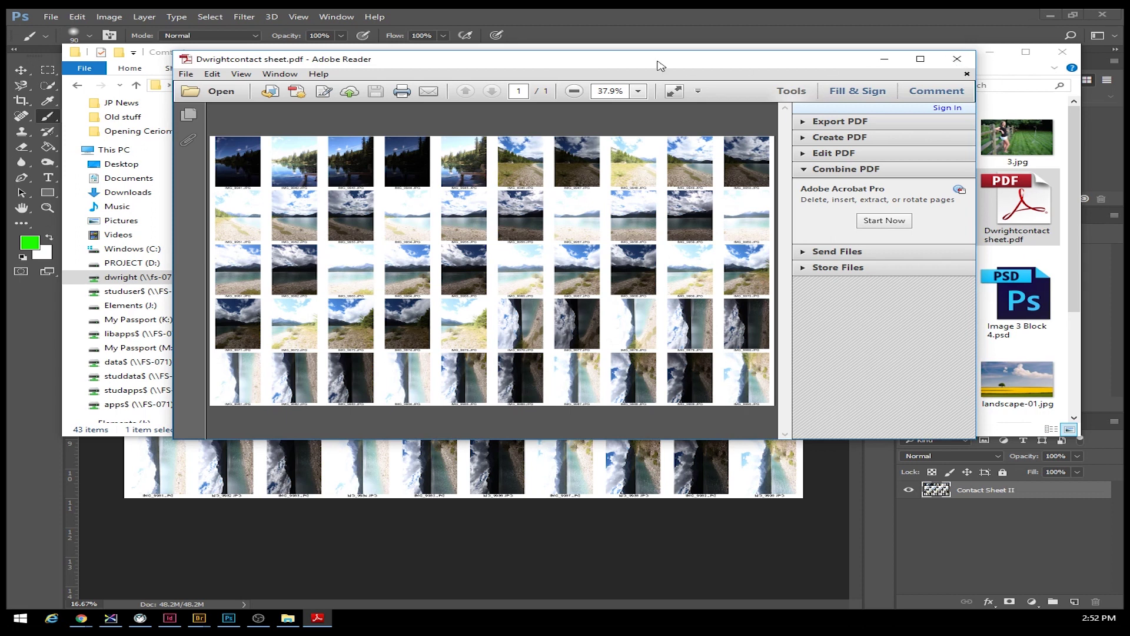
Close Adobe Reader, File Explorer and the Photoshop contact sheet, then switch to InDesign
left_click_drag(546, 65, 513, 93)
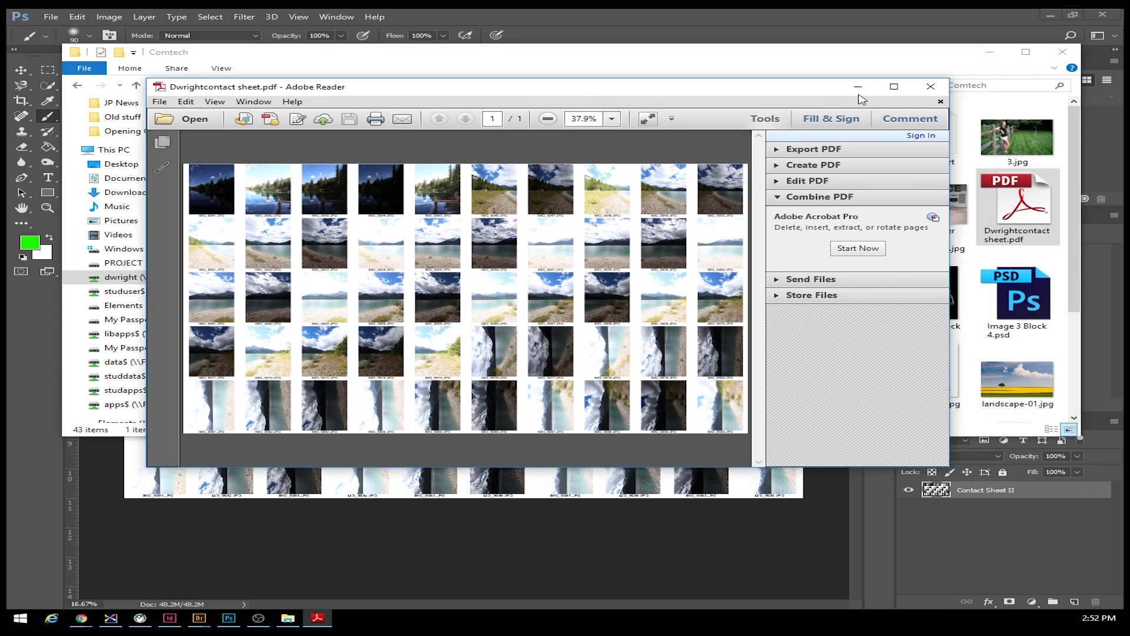
left_click(930, 88)
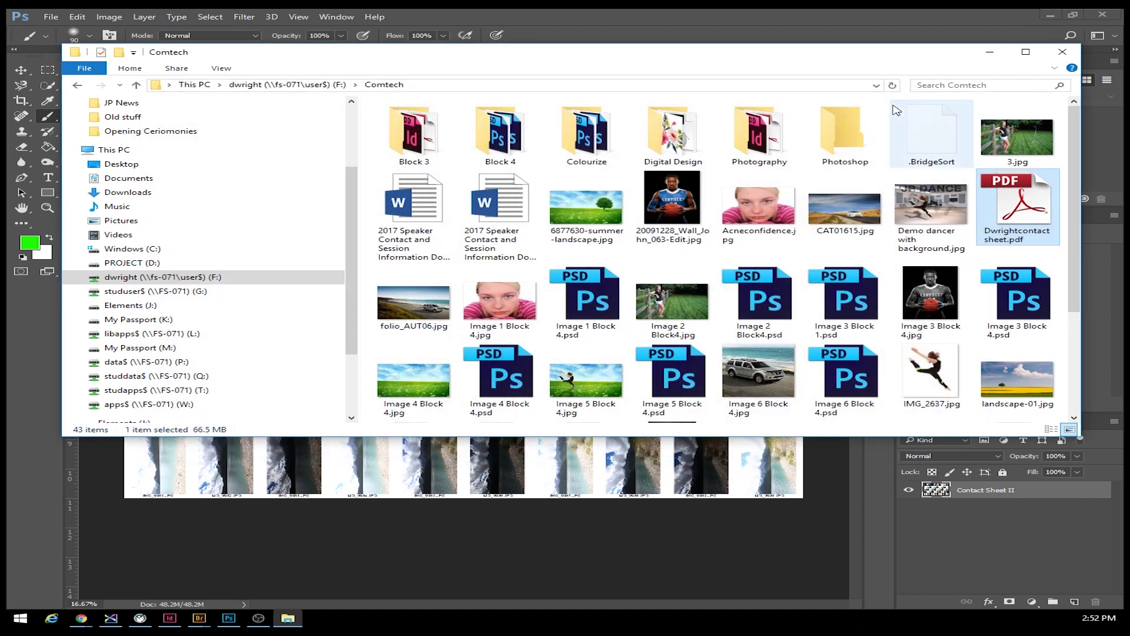
left_click(1062, 52)
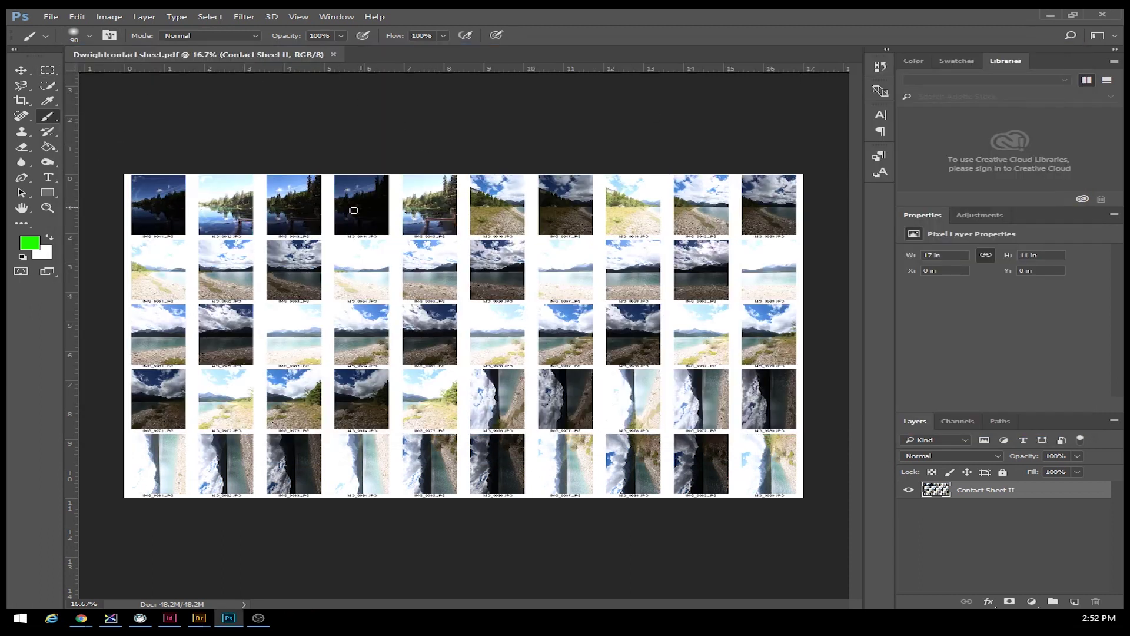
left_click(334, 55)
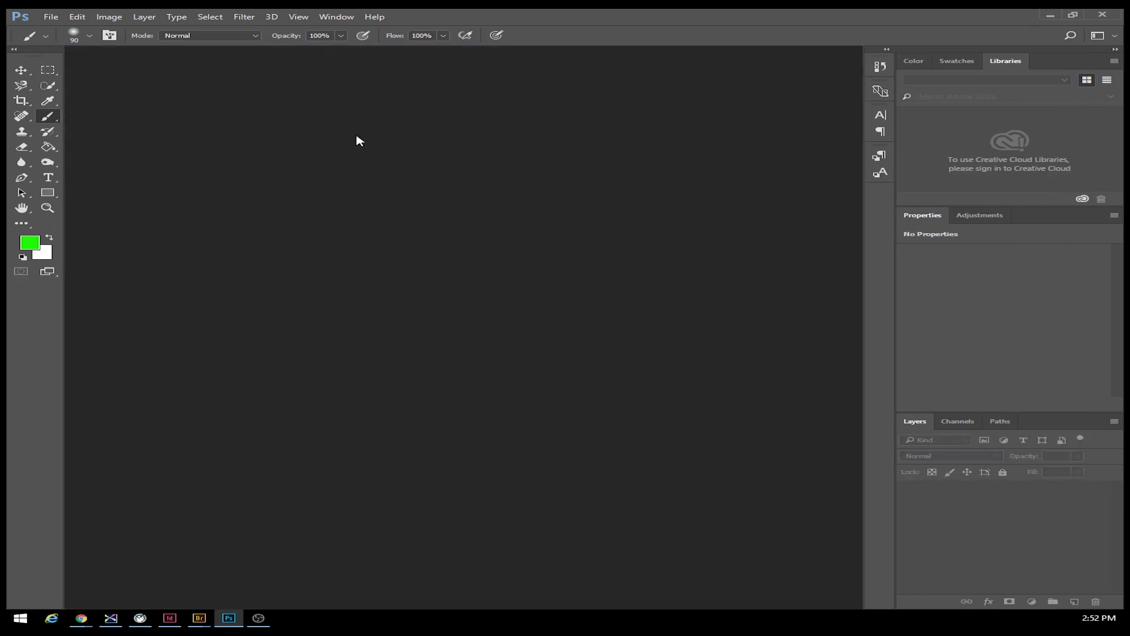
left_click(169, 618)
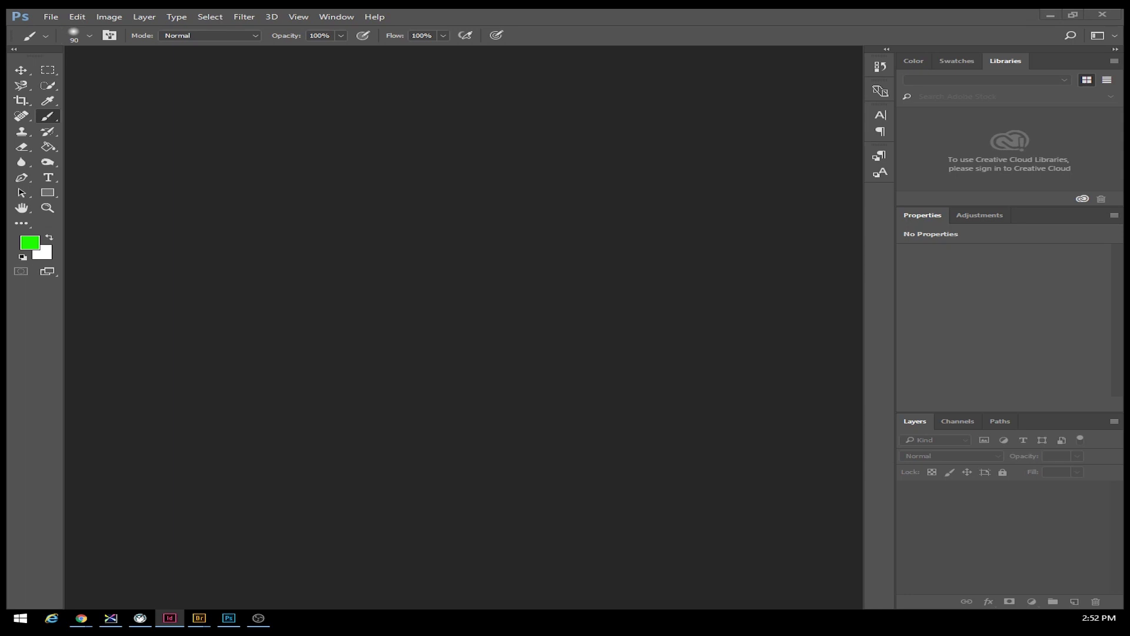
key("alt+Tab")
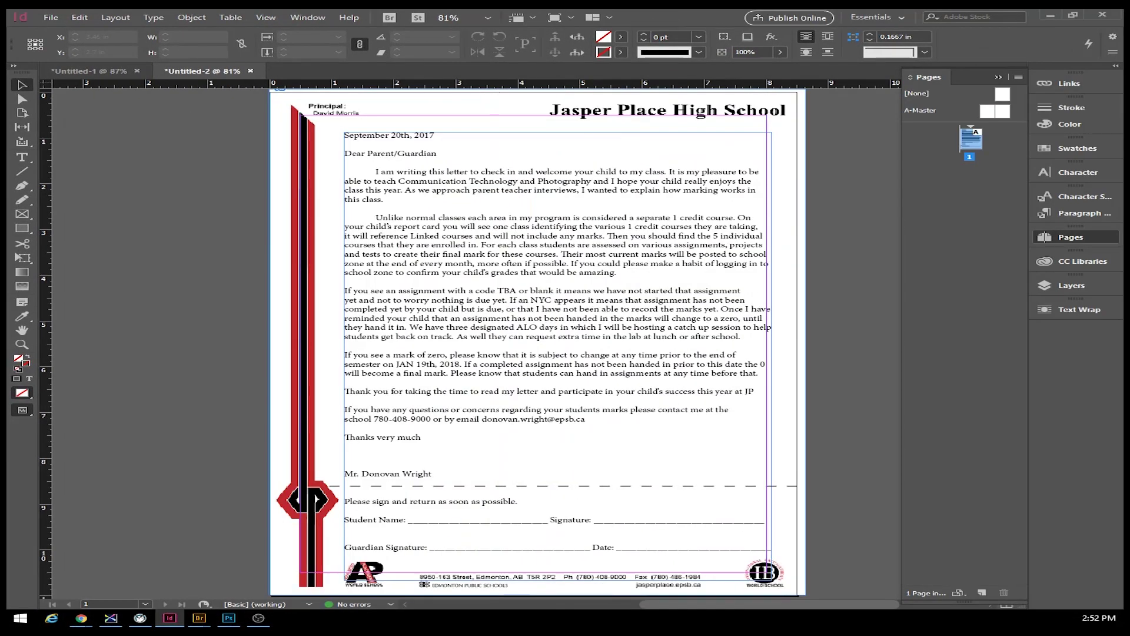
Create a one-page 17 × 11 in landscape InDesign document
left_click(51, 17)
left_click(340, 44)
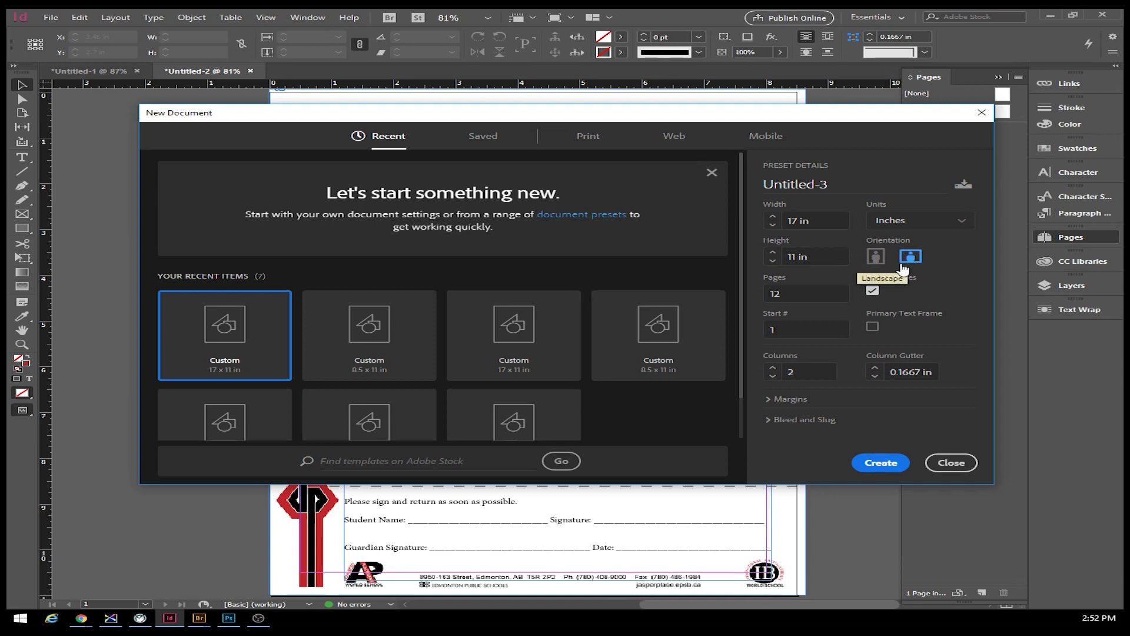
key("Tab")
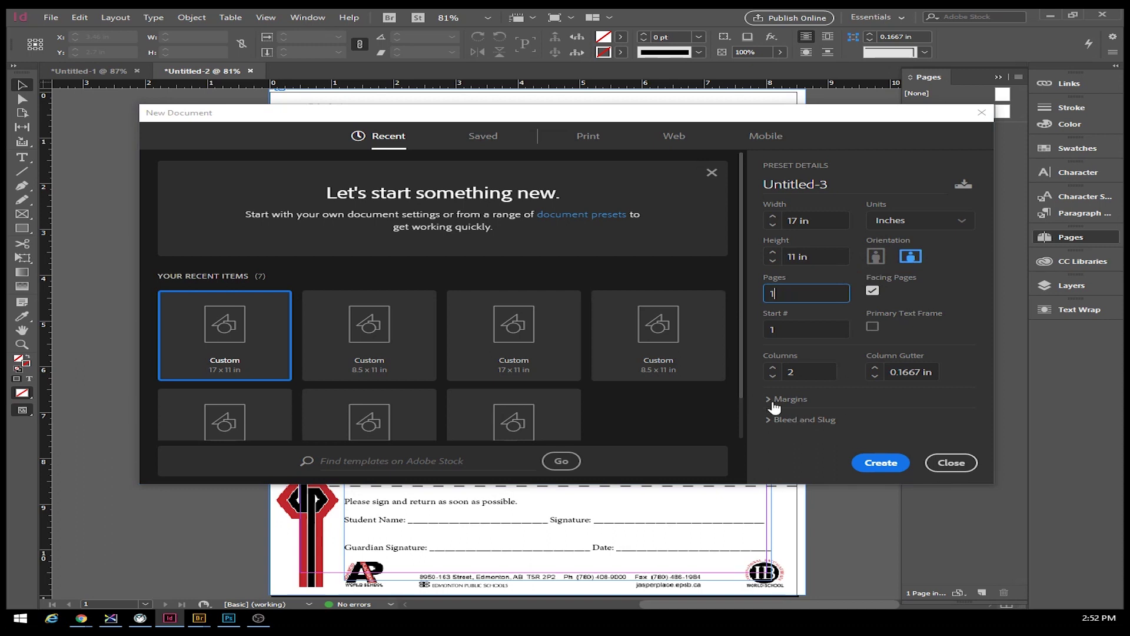
left_click(882, 464)
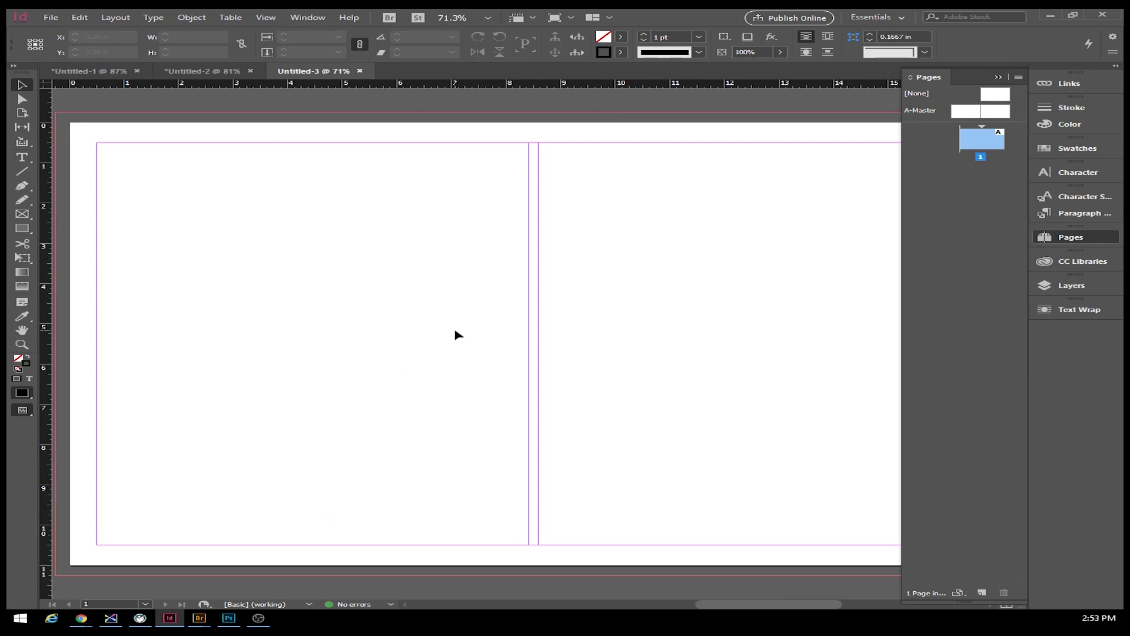
Collapse the page thumbnails panel to gain more room on the canvas
mouse_move(717, 609)
left_mouse_down()
mouse_move(671, 605)
mouse_move(741, 605)
mouse_move(723, 606)
left_mouse_up()
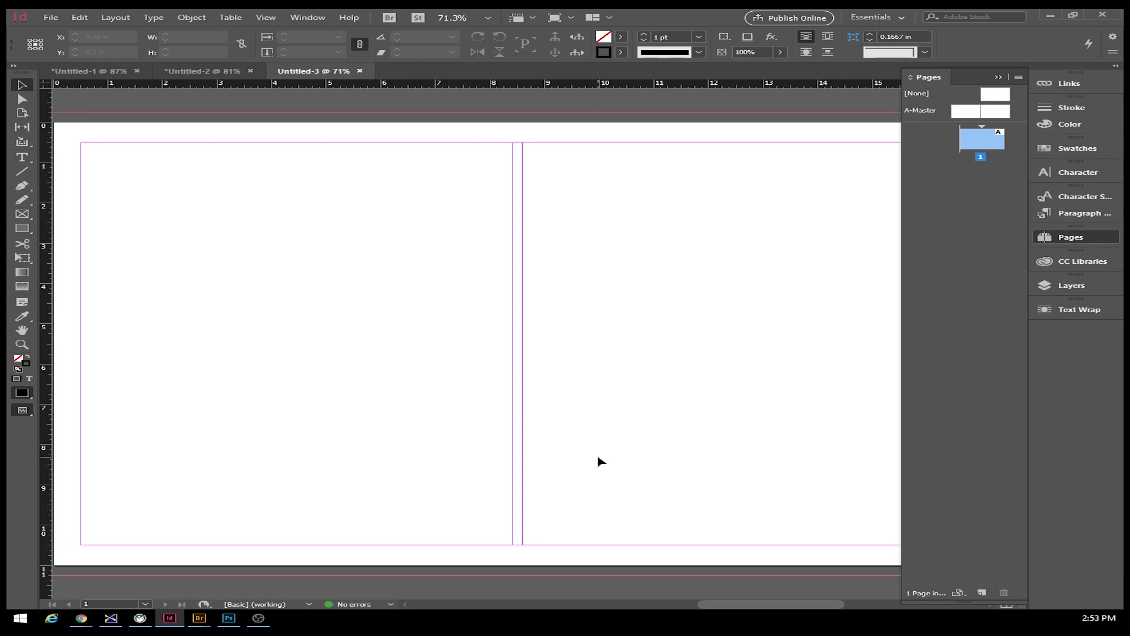
scroll(544, 341, "left", 1)
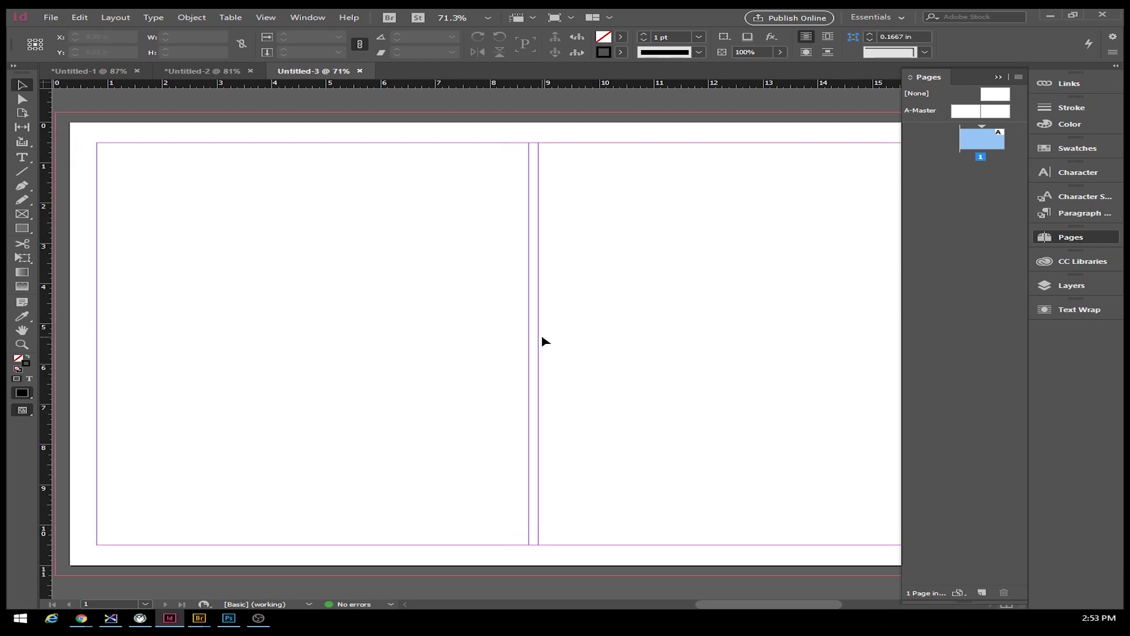
left_click(999, 79)
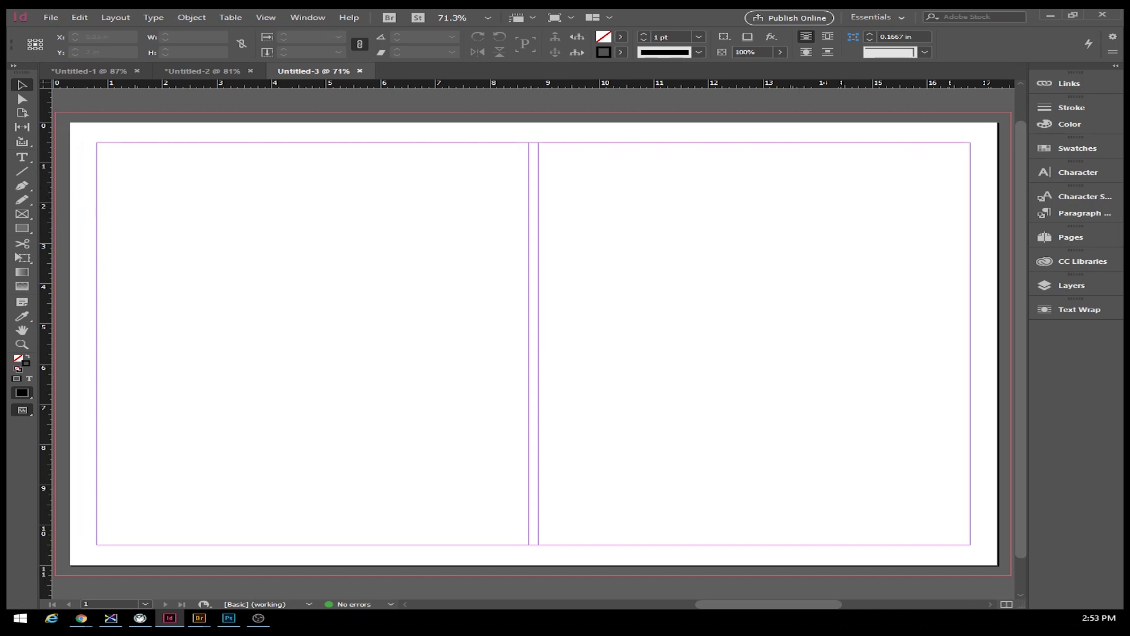
Draw an 11 × 5 grid of empty rectangle frames covering the whole page in one drag
left_click(22, 216)
mouse_move(80, 130)
left_mouse_down()
mouse_move(689, 379)
mouse_move(921, 494)
mouse_move(952, 539)
mouse_move(985, 558)
left_mouse_up()
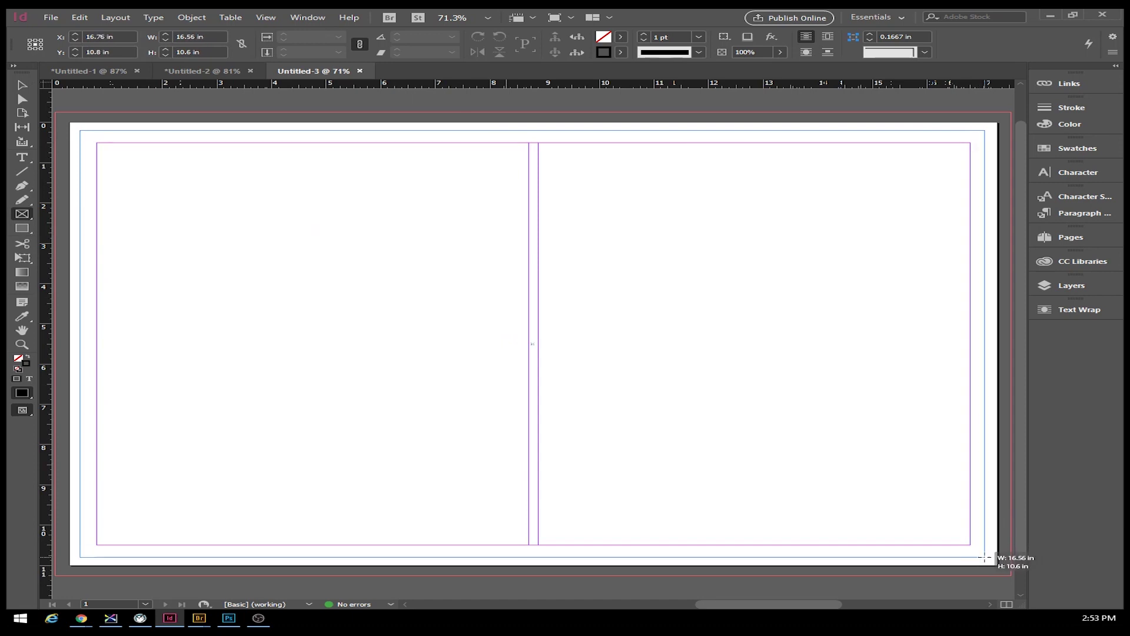
key("Right")
key("Right")
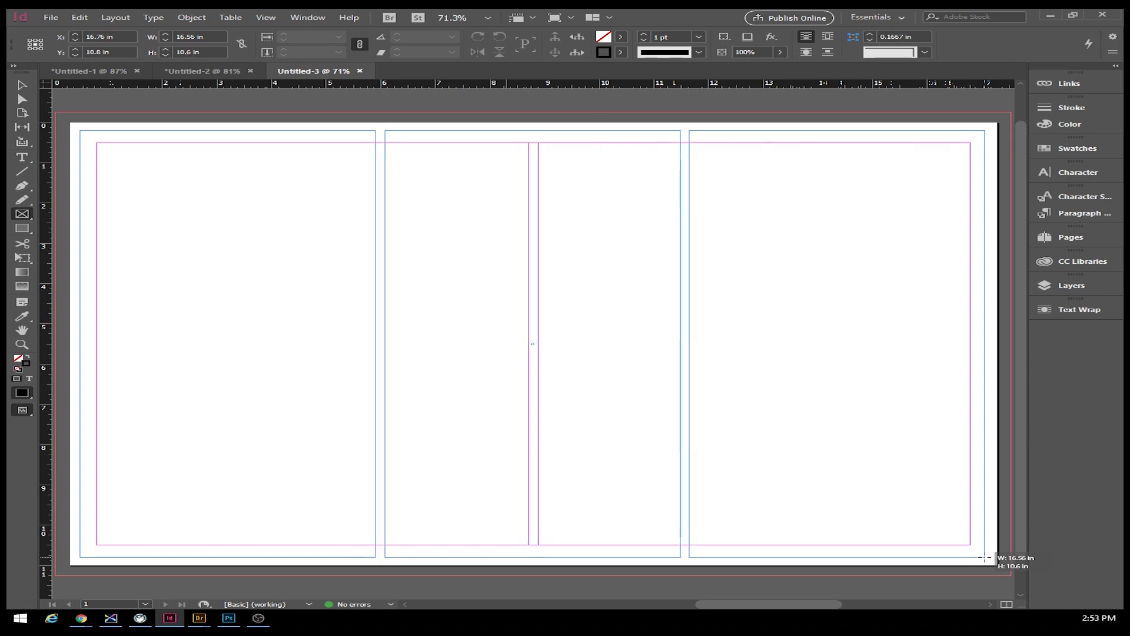
key("Right")
key("Right")
key("Right")
key("Right")
key("Right")
key("Right")
key("Right")
key("Right")
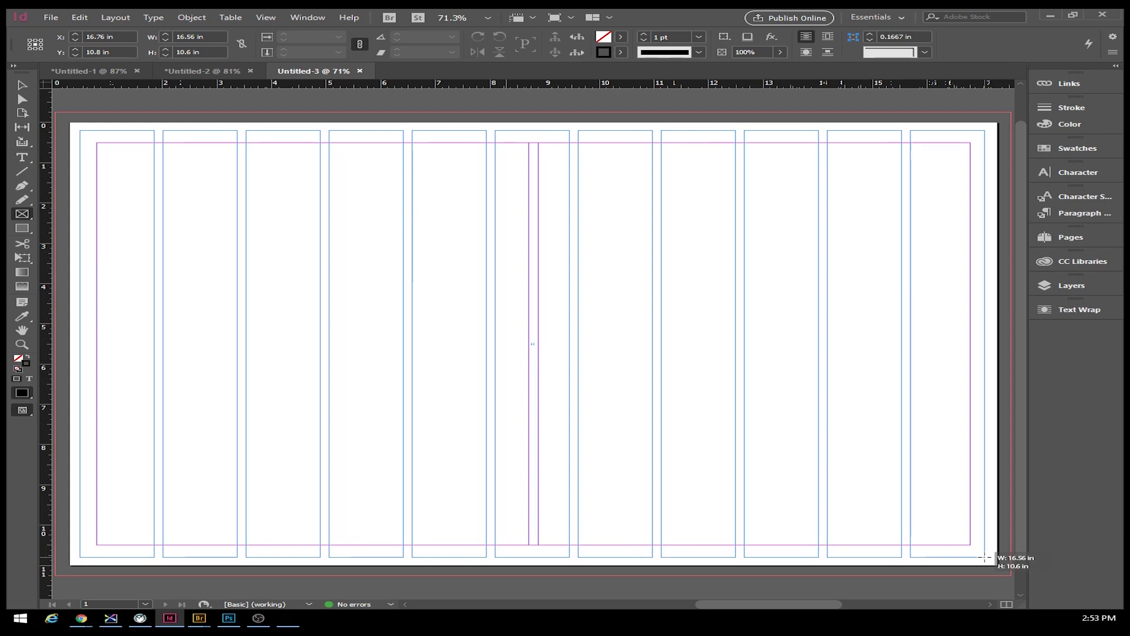
key("Up")
key("Up")
key("Up")
key("Up")
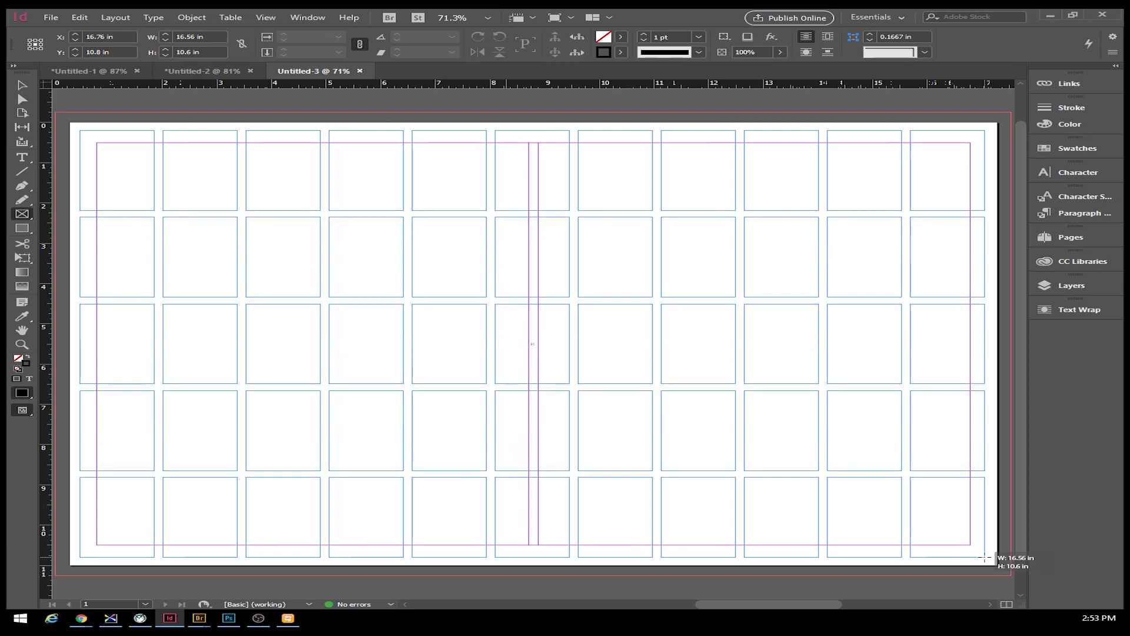
left_click_drag(984, 557, 984, 556)
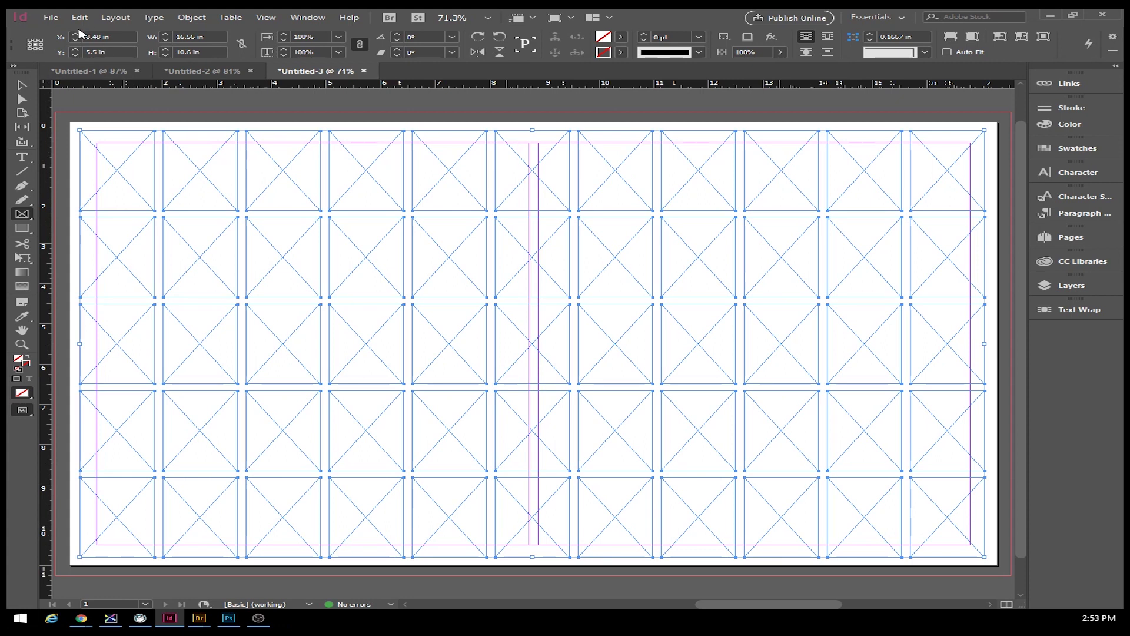
Load IMG_0016 through IMG_0075 from PROJECT (D:) > Personal > Summer trip for placing
left_click(51, 18)
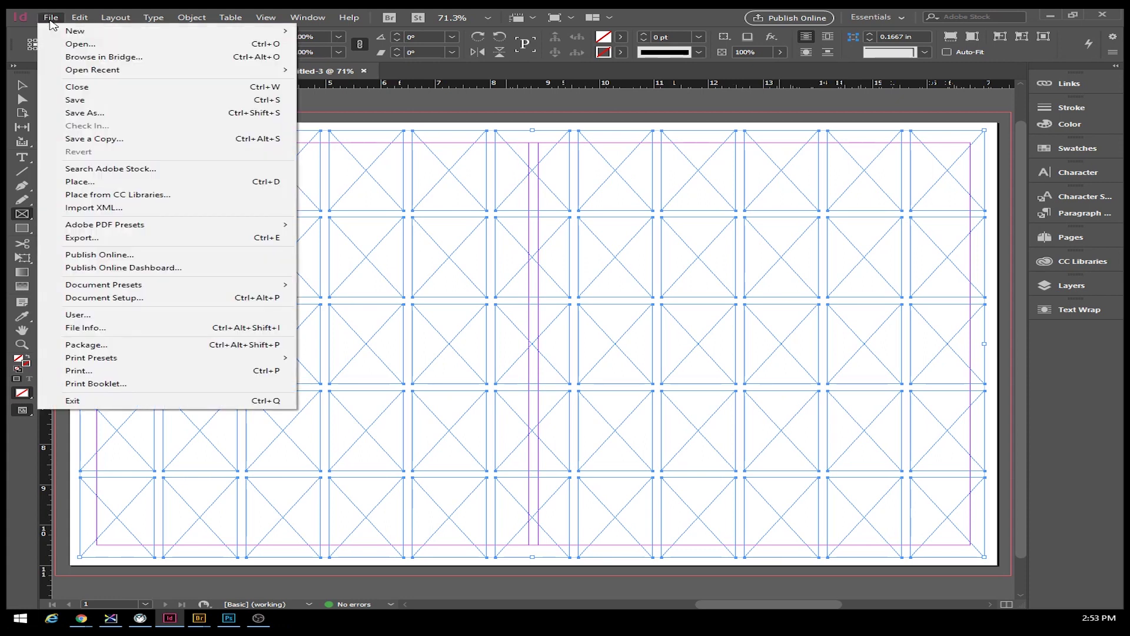
left_click(79, 182)
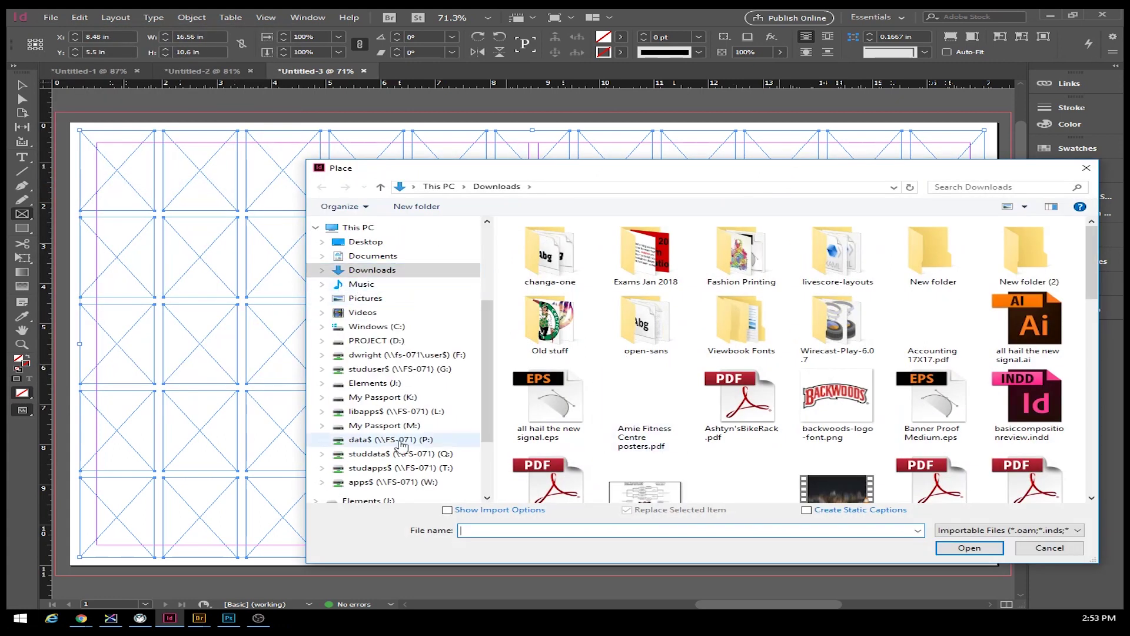
left_click(369, 342)
double_click(543, 246)
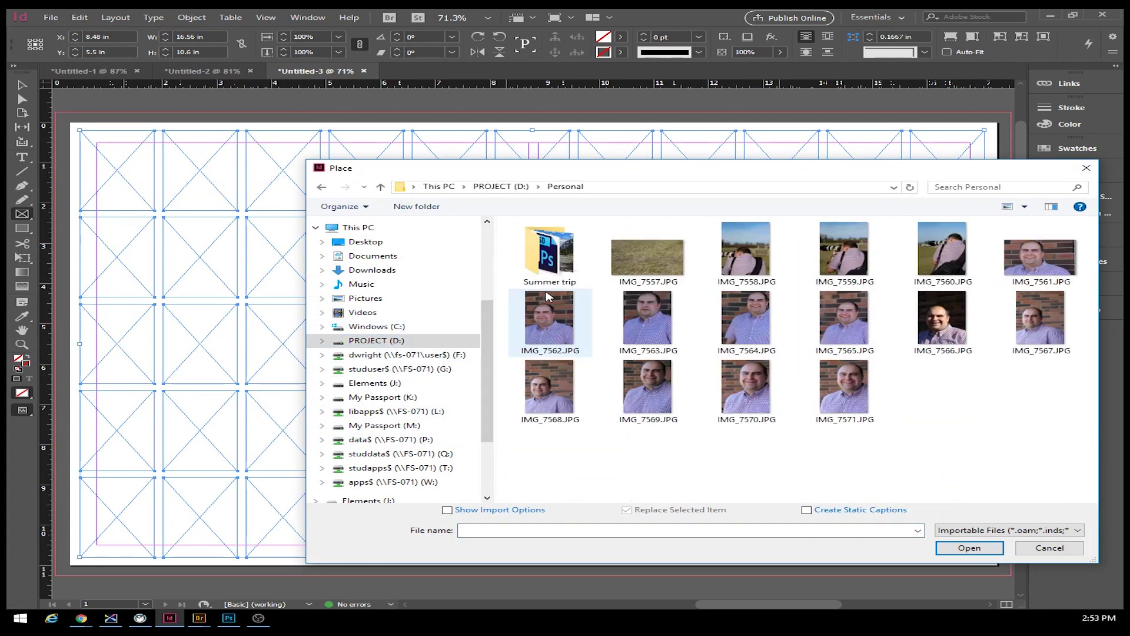
double_click(548, 252)
scroll(897, 368, "down", 3)
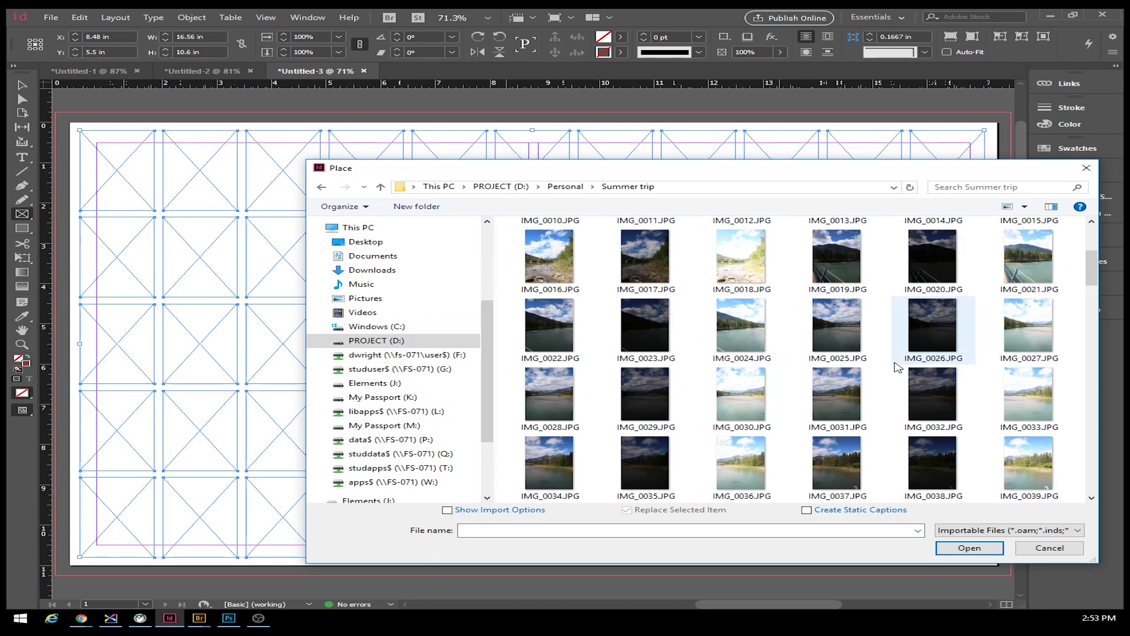
left_click(581, 269)
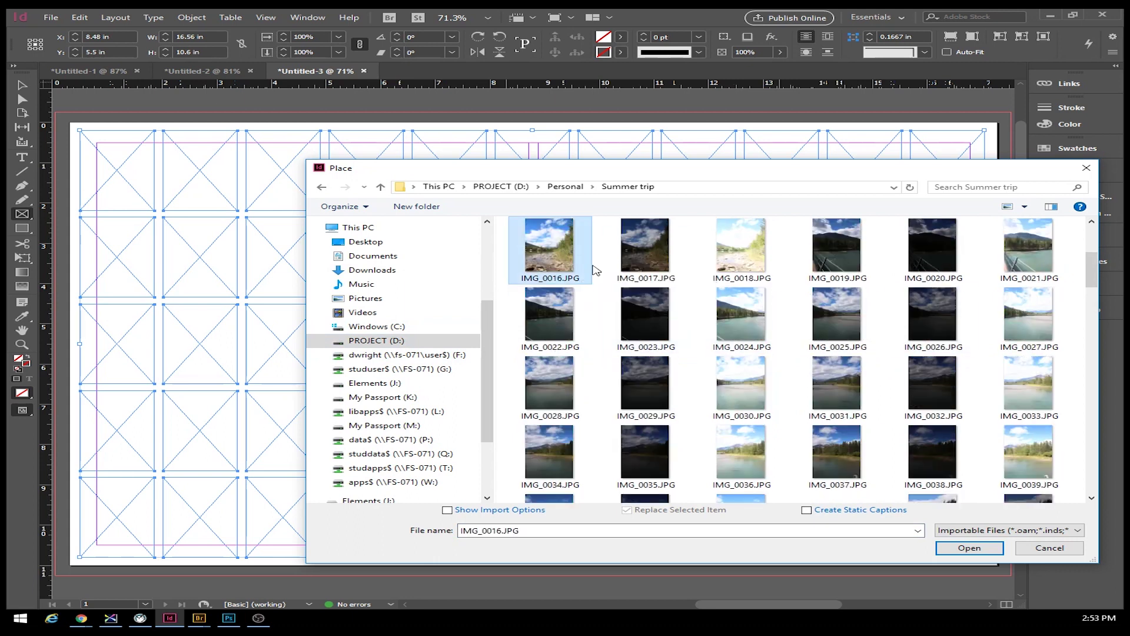
scroll(1053, 306, "down", 6)
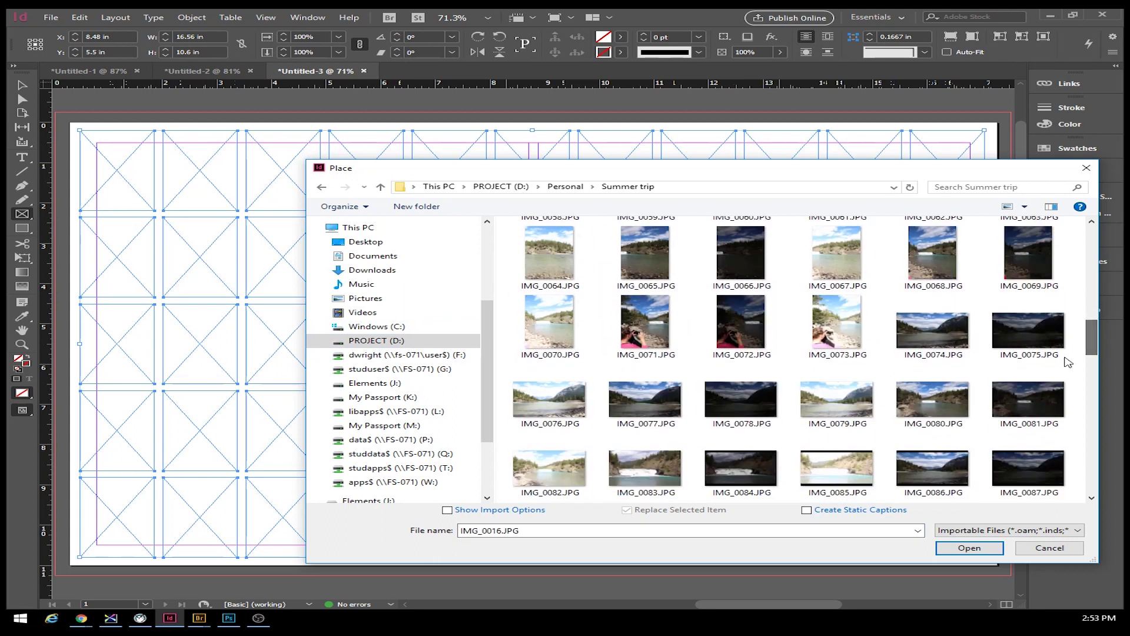
left_click(1027, 336, "shift")
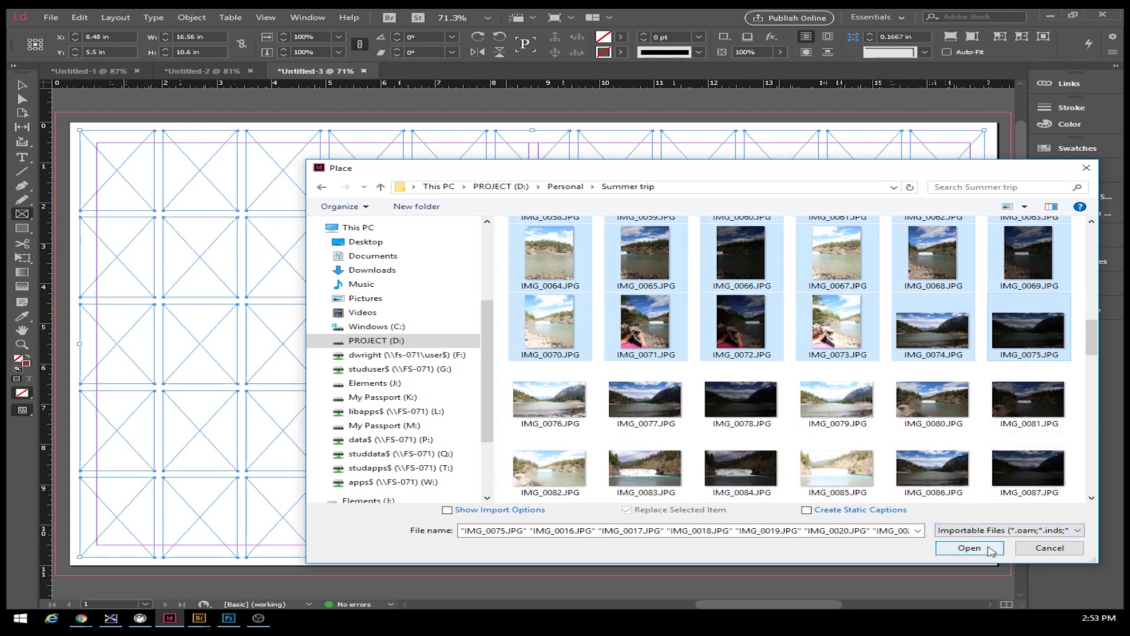
left_click(969, 548)
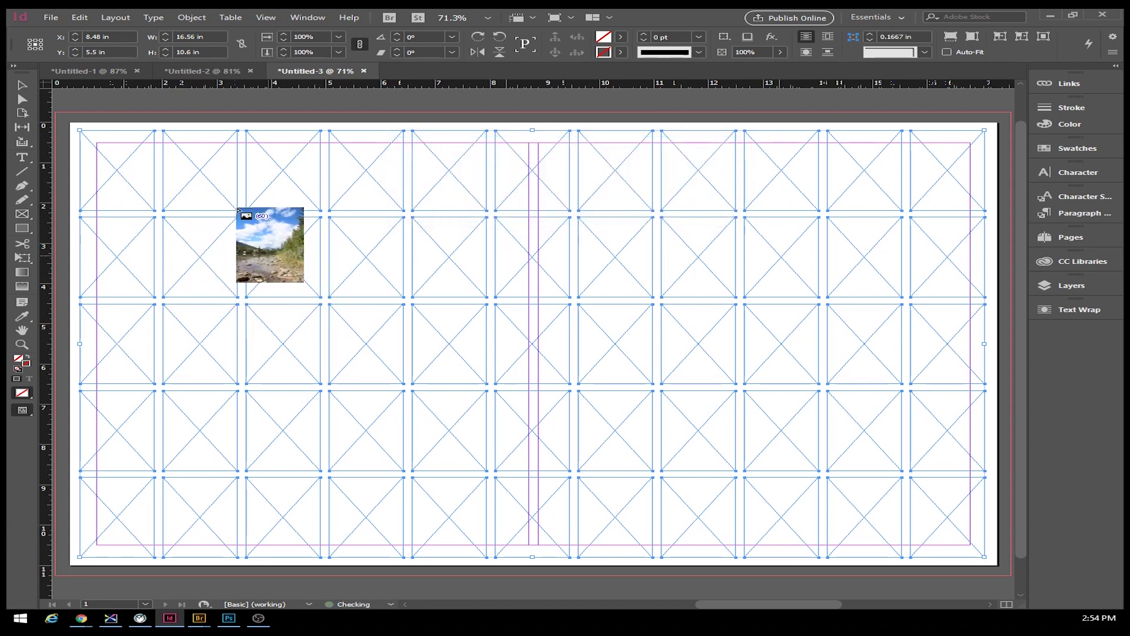
Place loaded photos into all 11 frames of the top row
left_click(112, 156)
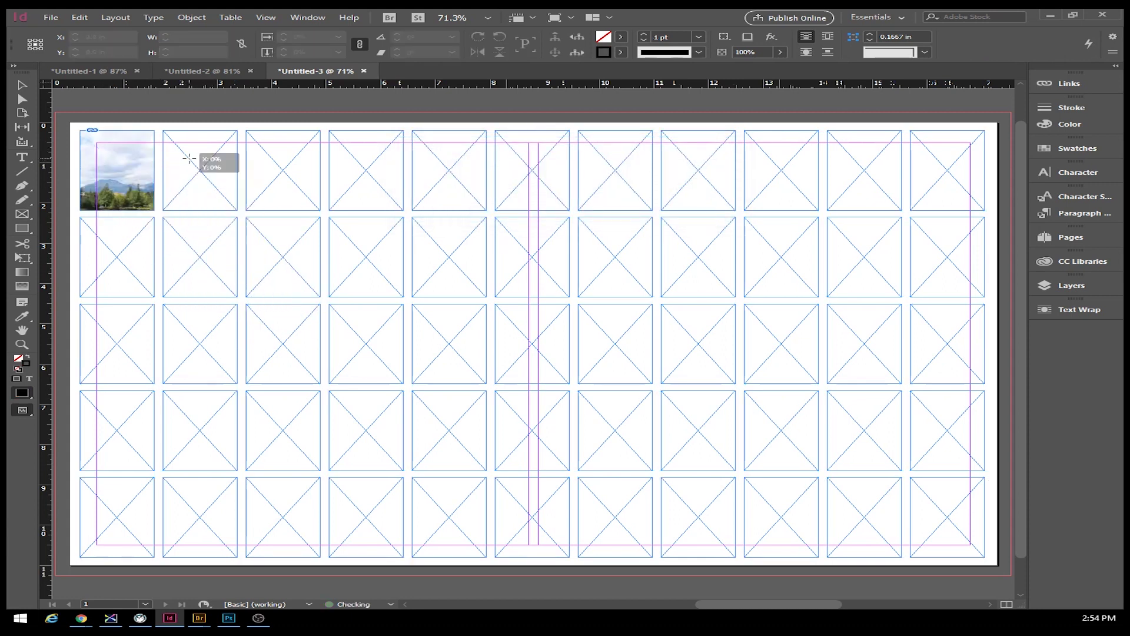
left_click(200, 153)
left_click(272, 168)
left_click(348, 170)
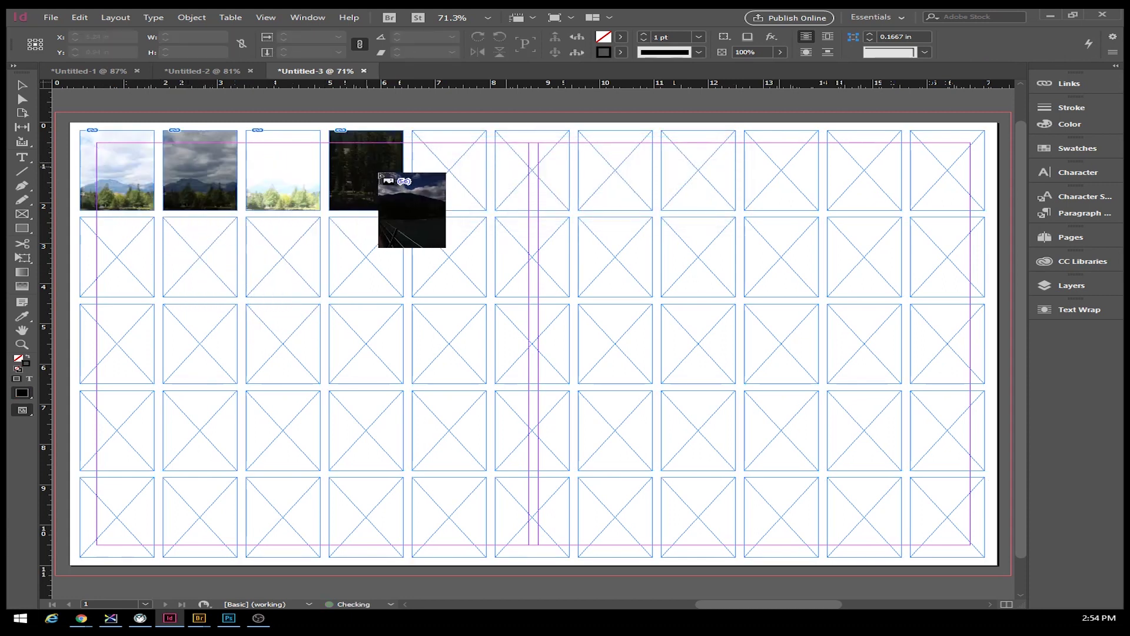
left_click(450, 172)
left_click(533, 172)
left_click(612, 173)
left_click(685, 176)
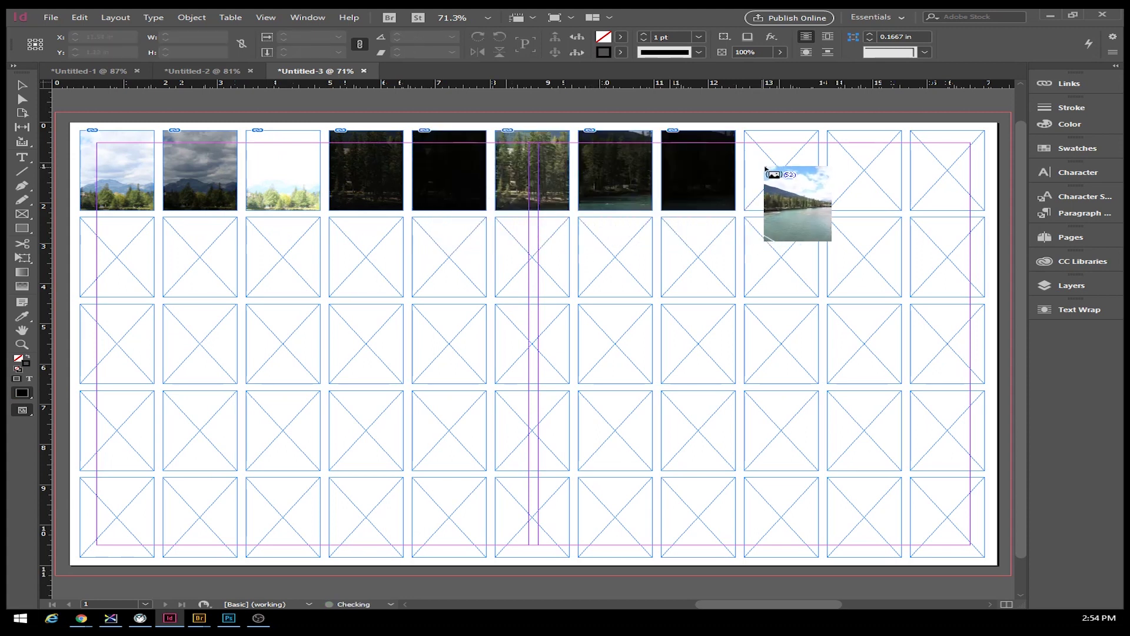
left_click(765, 172)
left_click(859, 168)
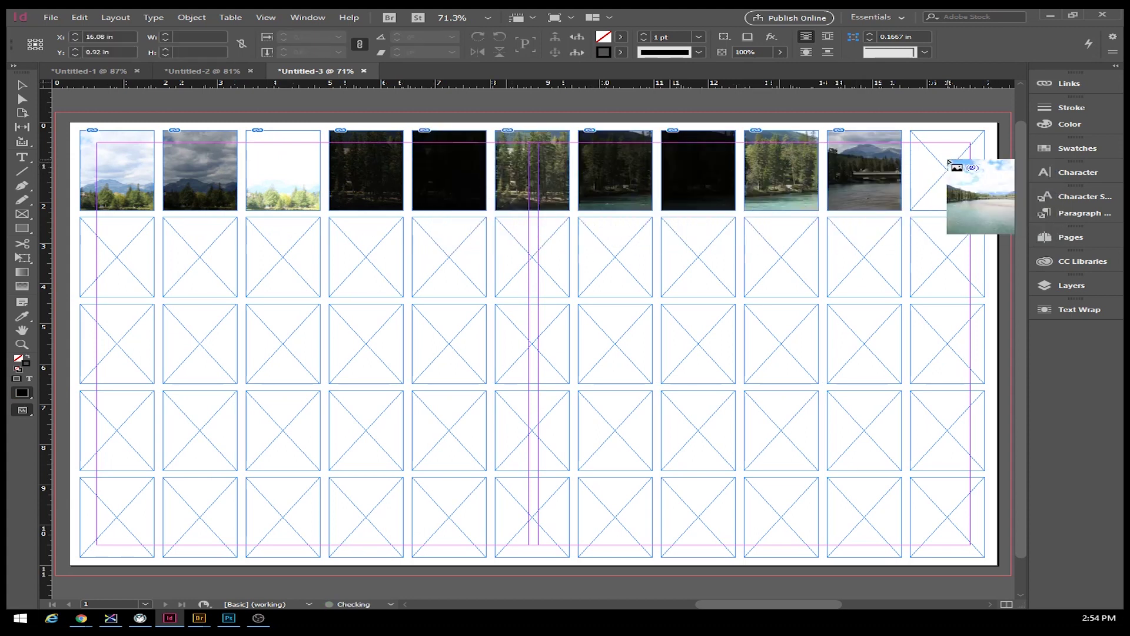
left_click(948, 167)
Place photos into all 11 frames of the second row
left_click(116, 250)
left_click(188, 259)
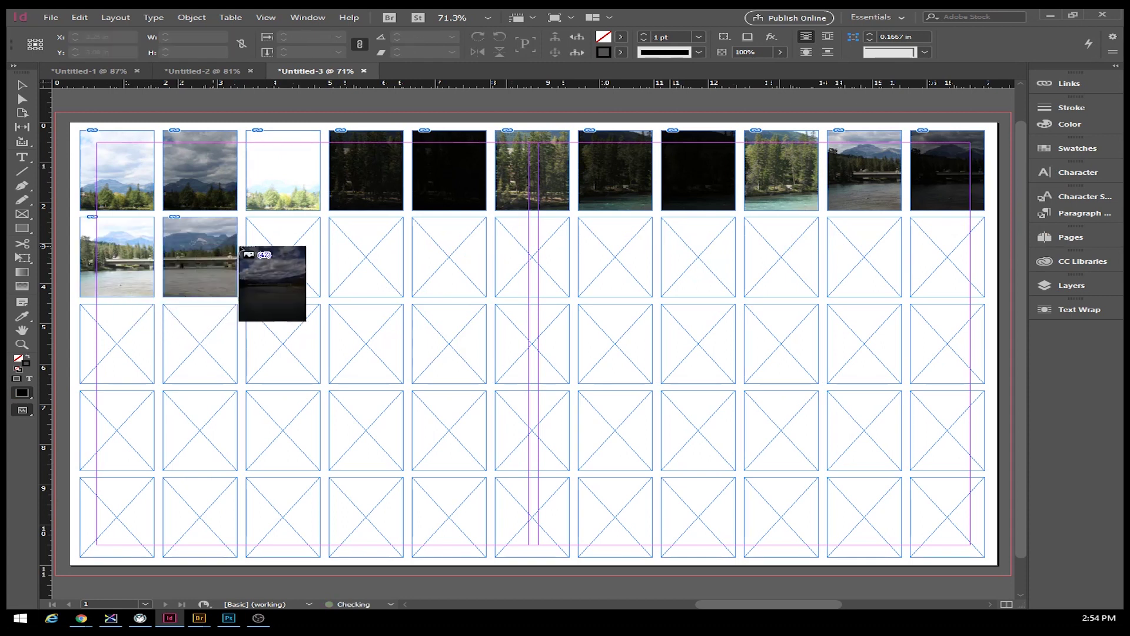
left_click(276, 253)
left_click(362, 245)
left_click(438, 241)
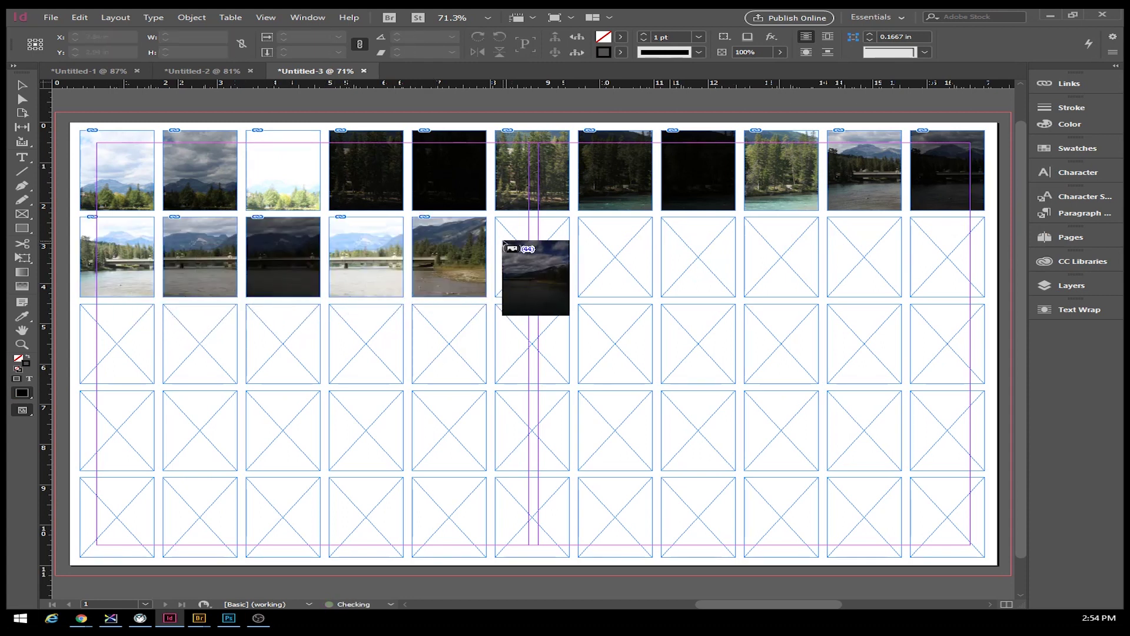
left_click(530, 242)
left_click(615, 242)
left_click(694, 238)
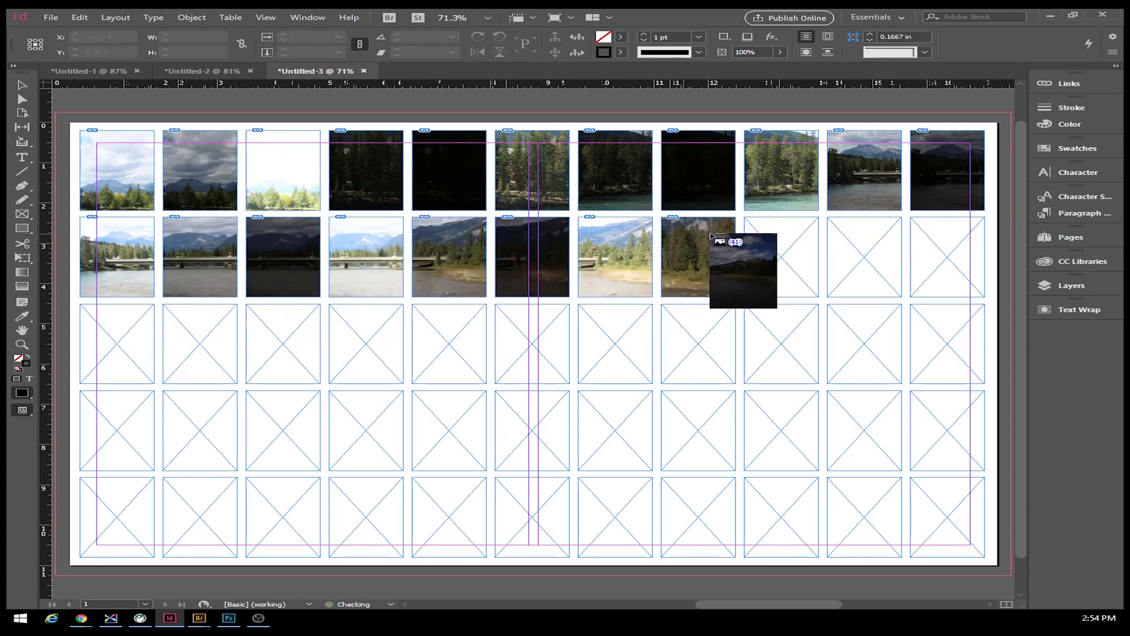
left_click(773, 238)
left_click(850, 237)
left_click(930, 236)
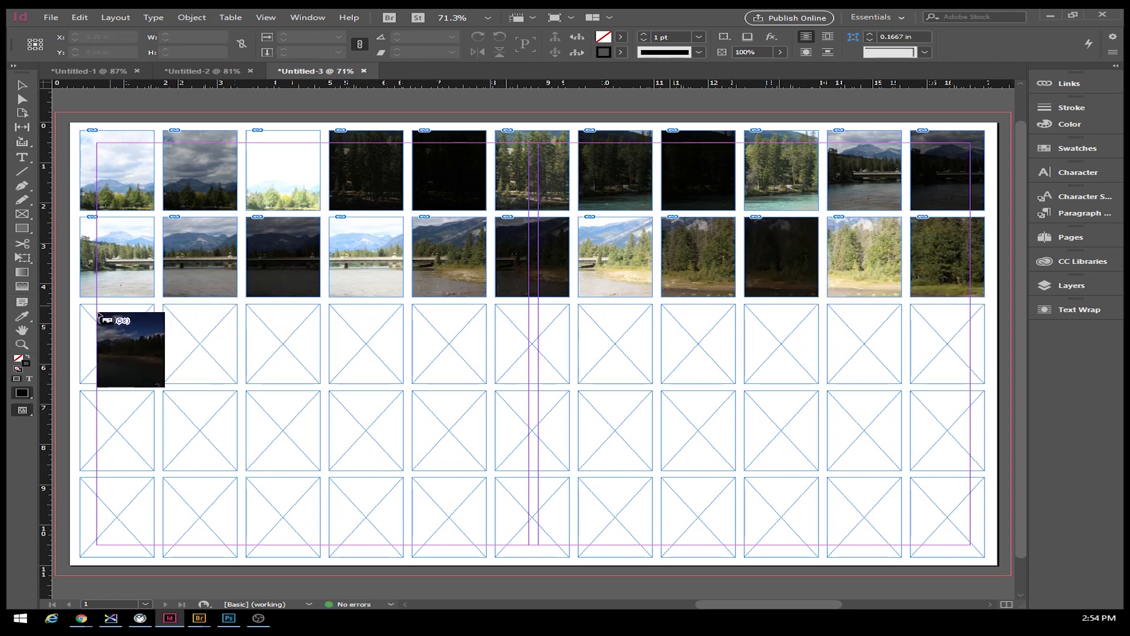
Fill the third row's 11 frames, cycling past some photos to add forest and waterfall shots
left_click(118, 313)
left_click(197, 312)
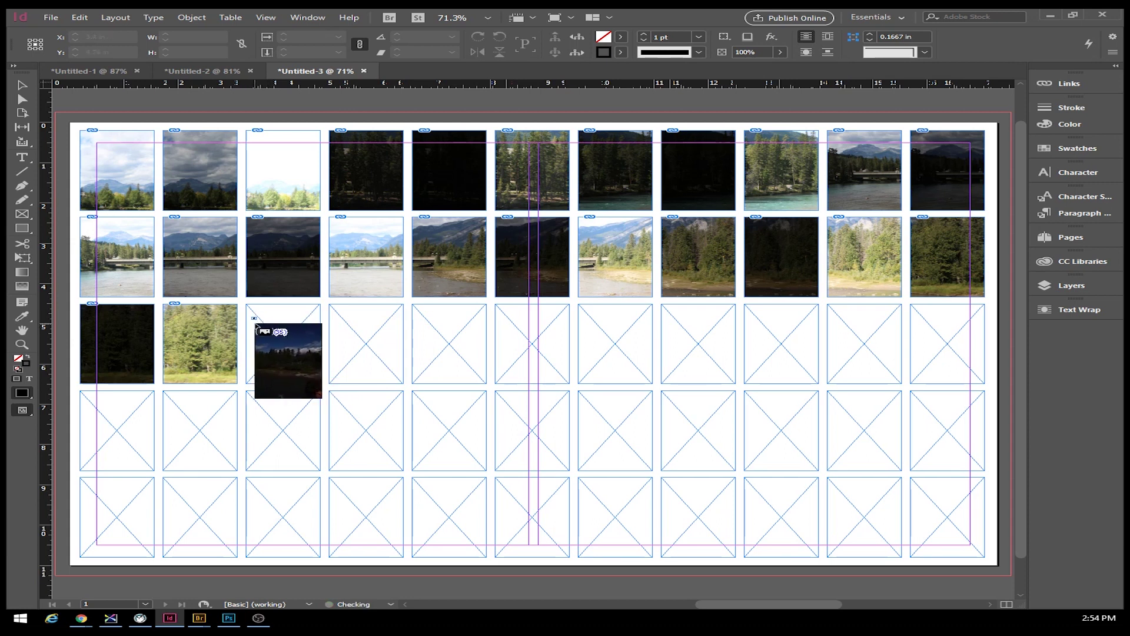
key("Escape")
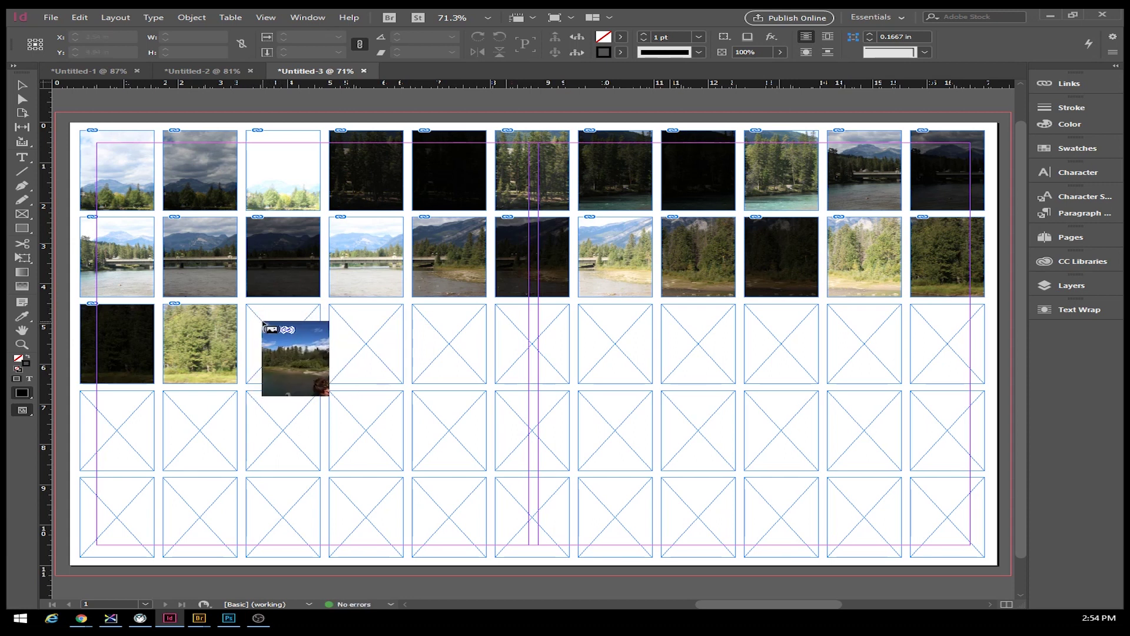
left_click(265, 325)
left_click(364, 334)
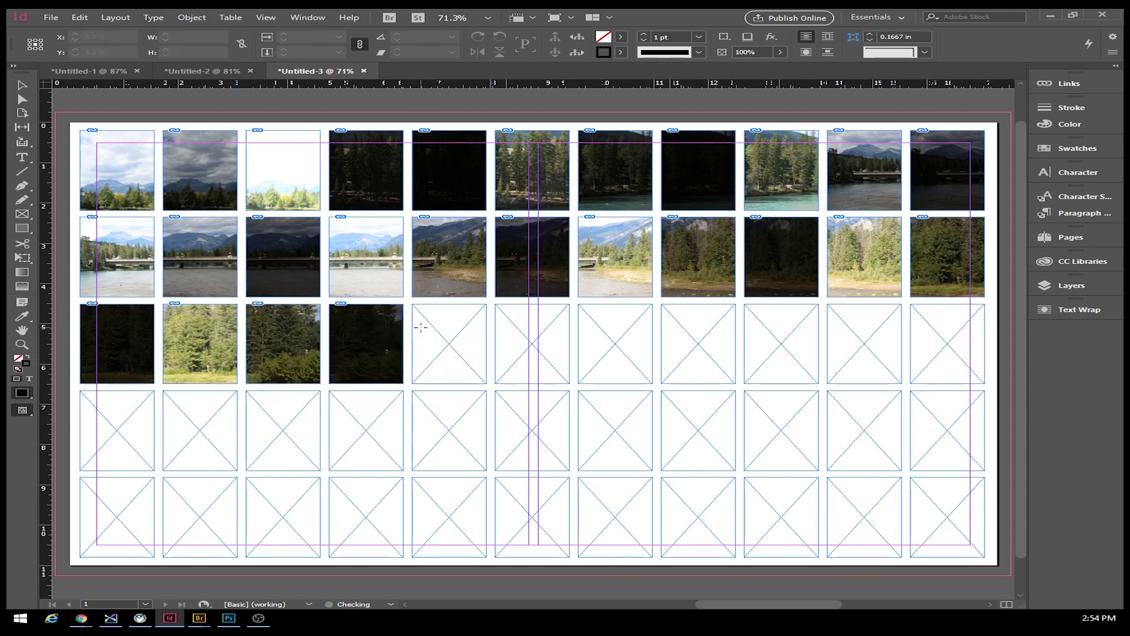
left_click(420, 327)
left_click(511, 326)
left_click(580, 328)
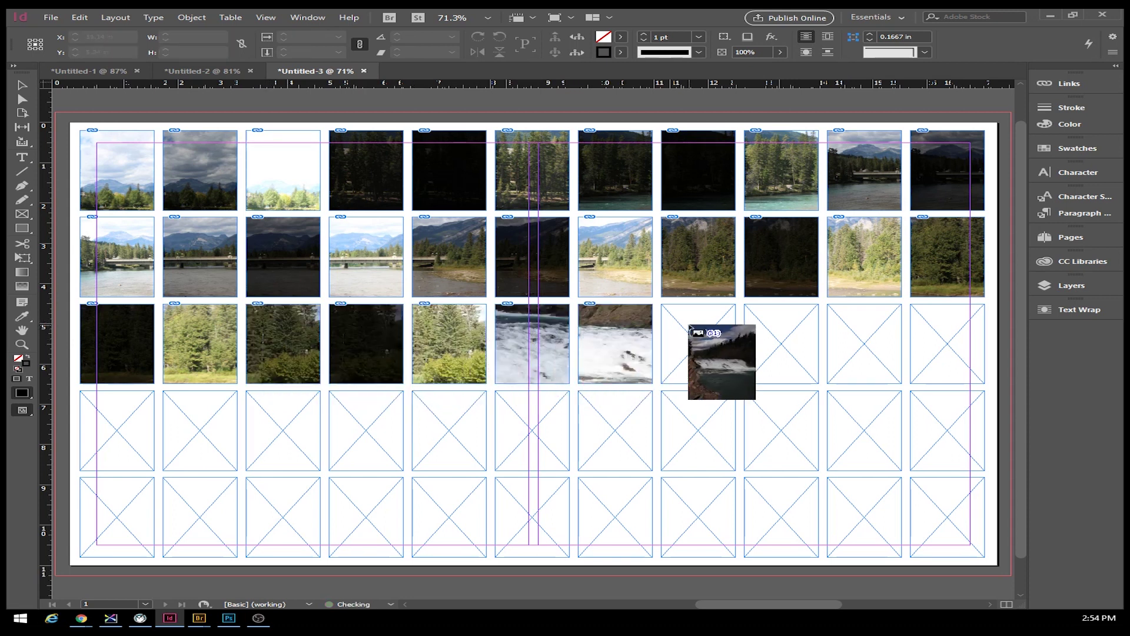
left_click(690, 327)
left_click(753, 328)
left_click(840, 328)
left_click(939, 333)
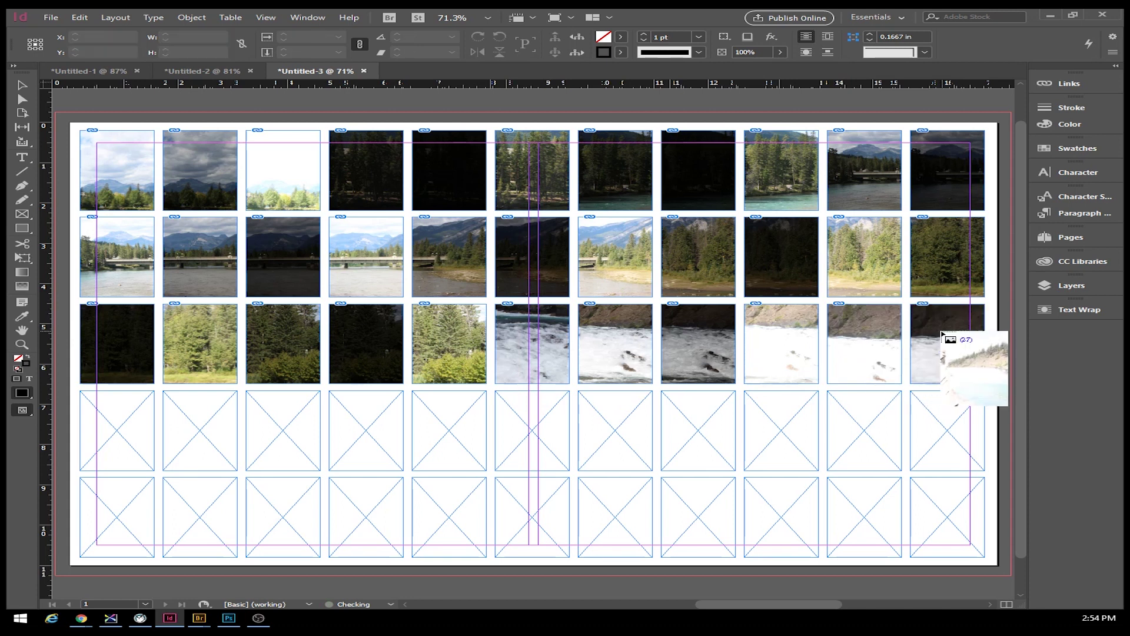
Place photos, including the lake shot, into all 11 frames of the fourth row
left_click(124, 417)
left_click(202, 422)
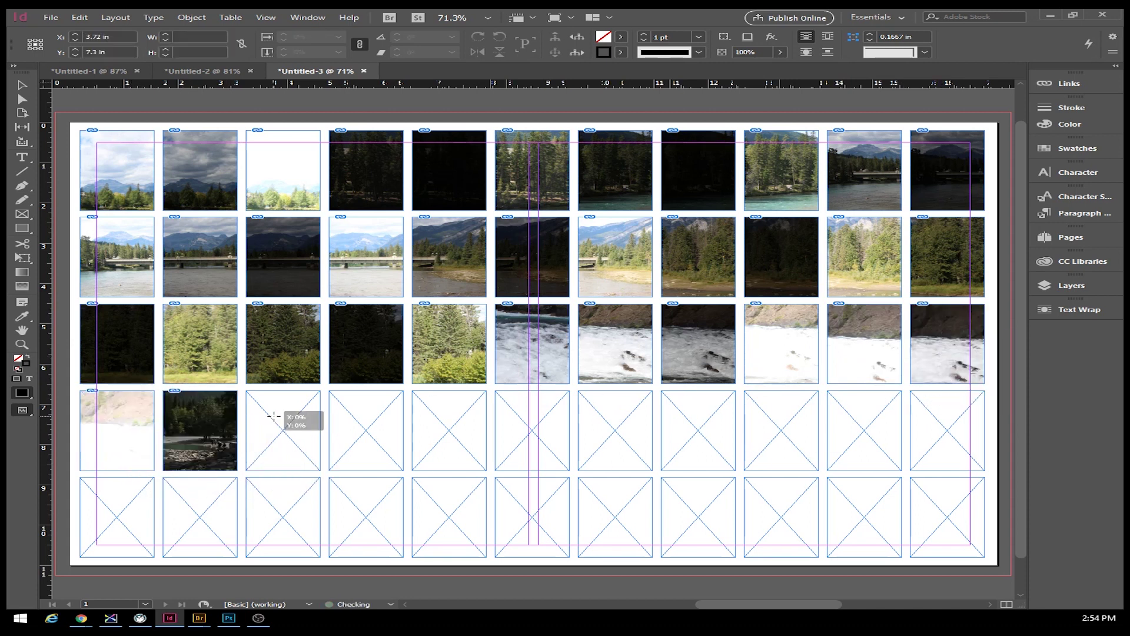
left_click(274, 416)
left_click(353, 416)
left_click(435, 415)
left_click(518, 415)
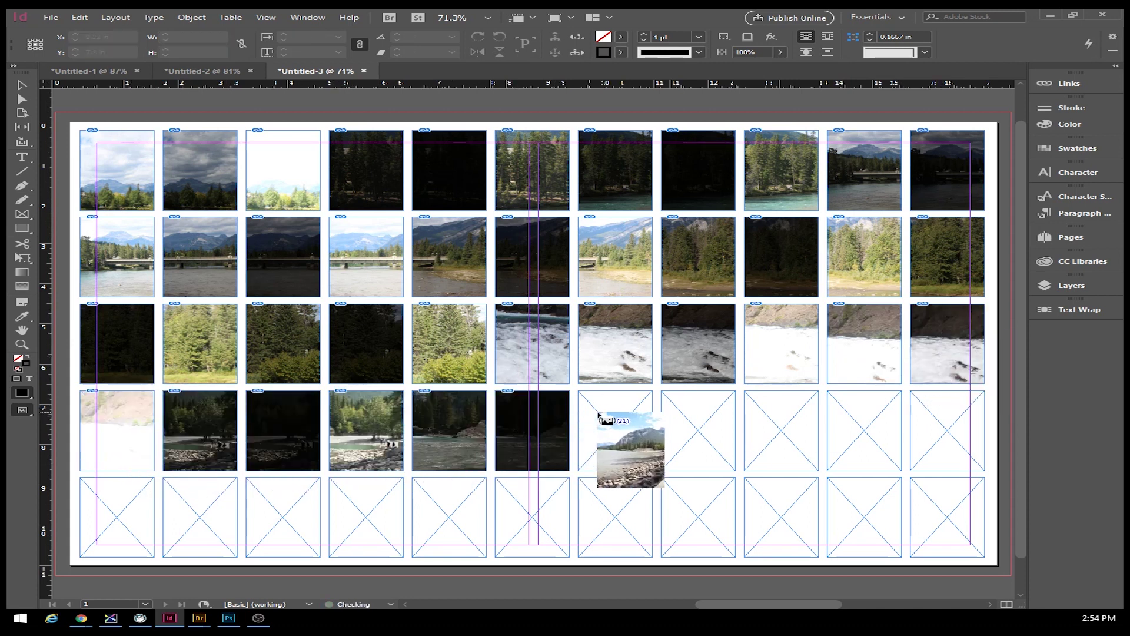
left_click(599, 415)
left_click(674, 412)
left_click(756, 412)
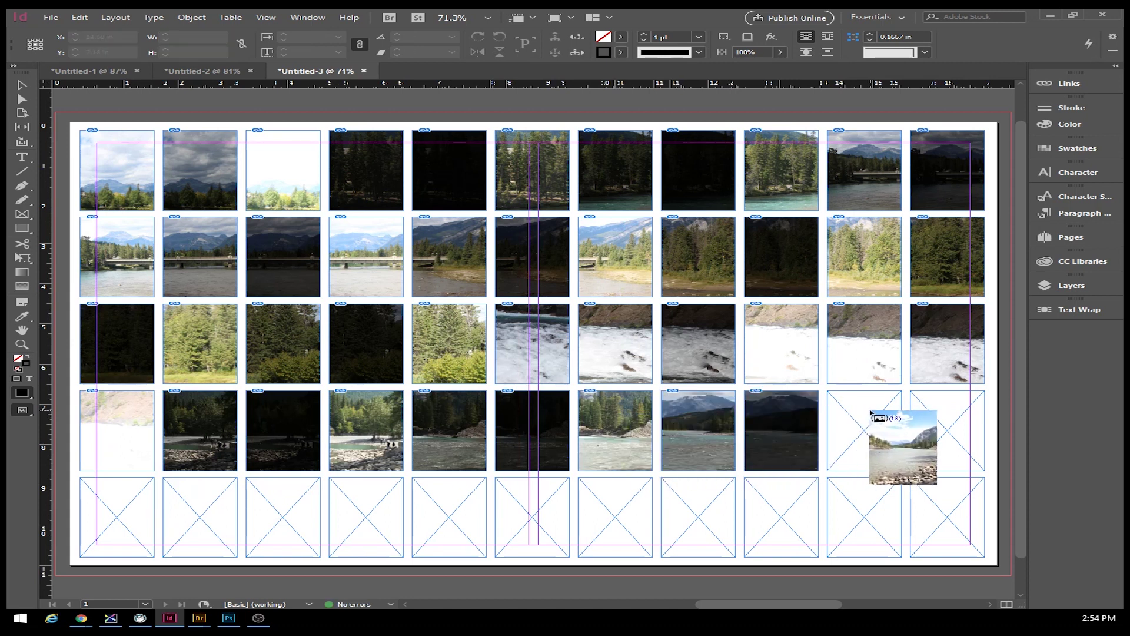
left_click(871, 412)
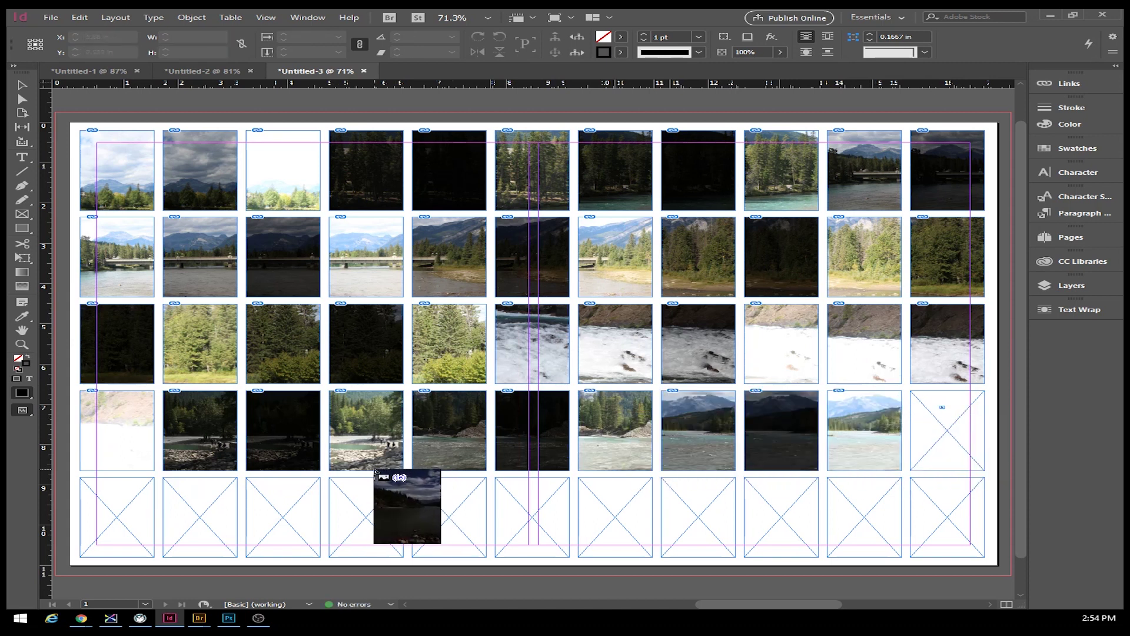
left_click(914, 412)
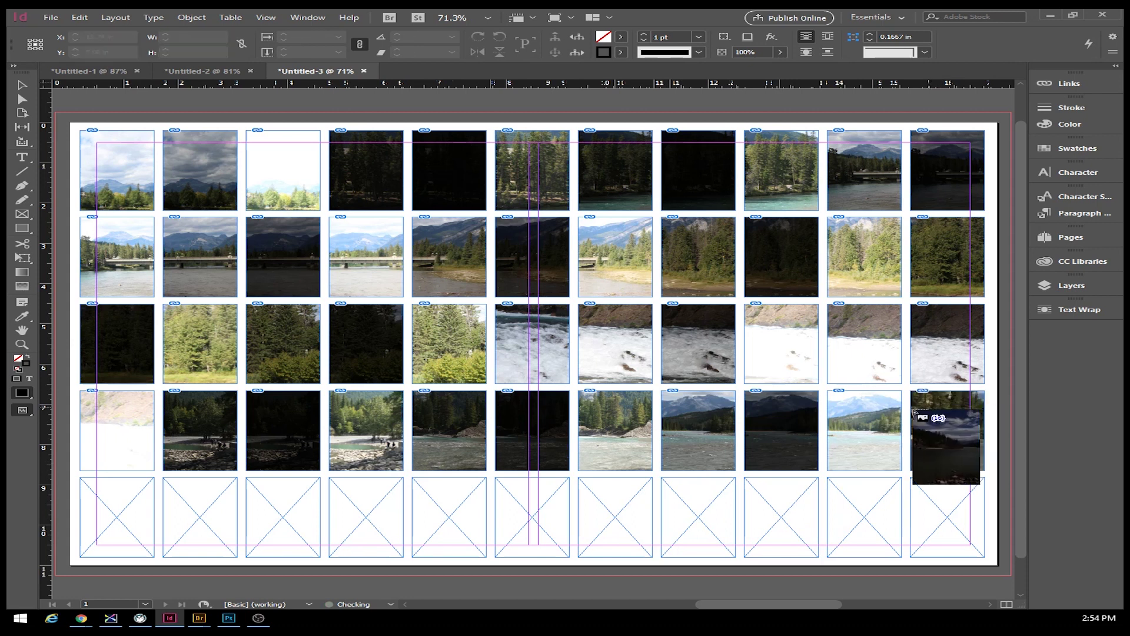
Fill all 11 frames of the fifth row, skipping ahead for the last frame's photo
left_click(100, 487)
left_click(154, 489)
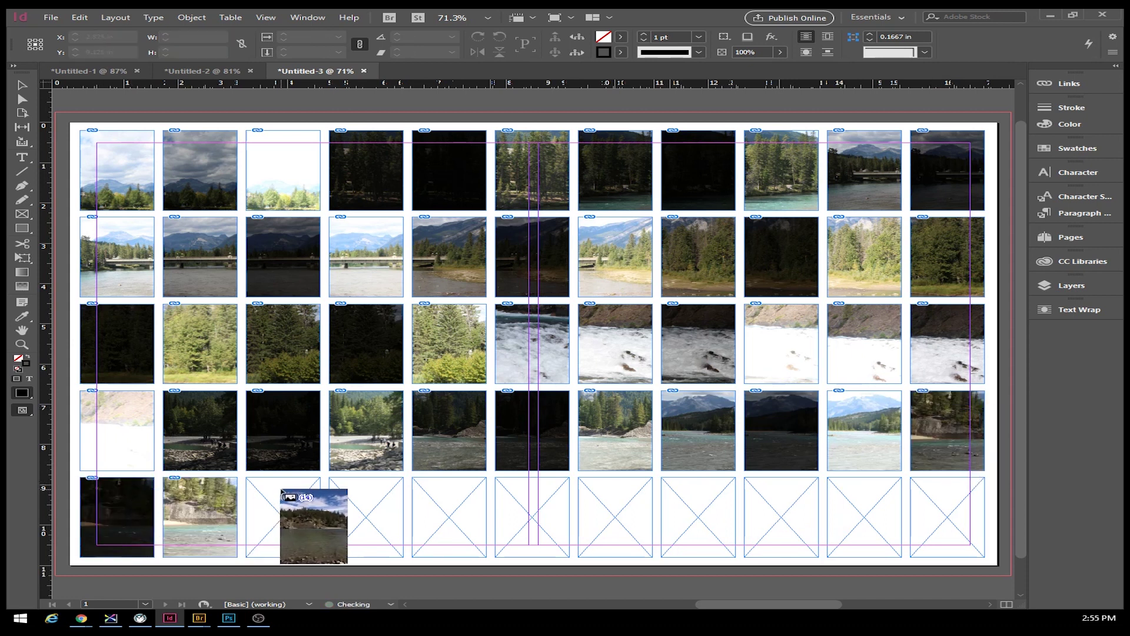
left_click(282, 490)
left_click(341, 490)
left_click(418, 489)
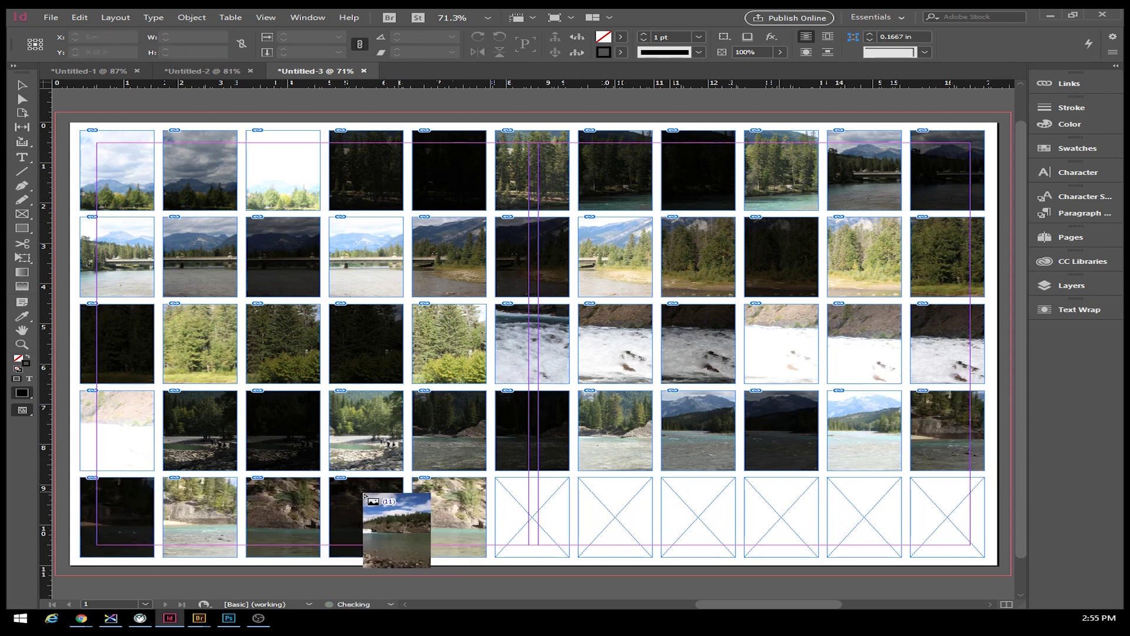
left_click(499, 496)
left_click(612, 488)
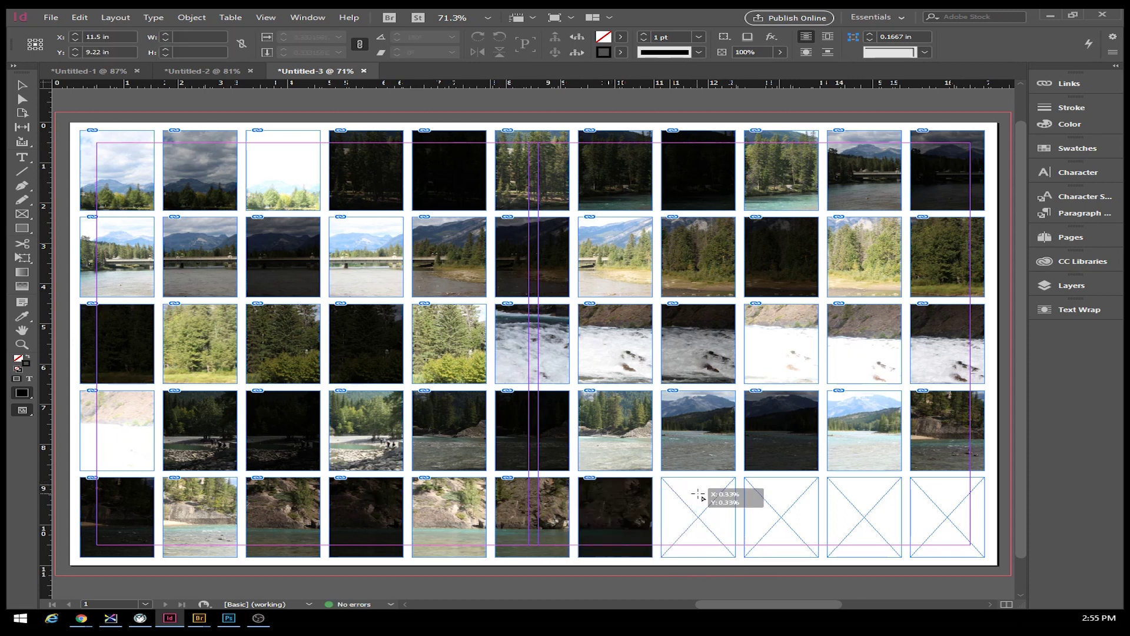
left_click(698, 494)
left_click(765, 492)
left_click(836, 493)
left_click(921, 499)
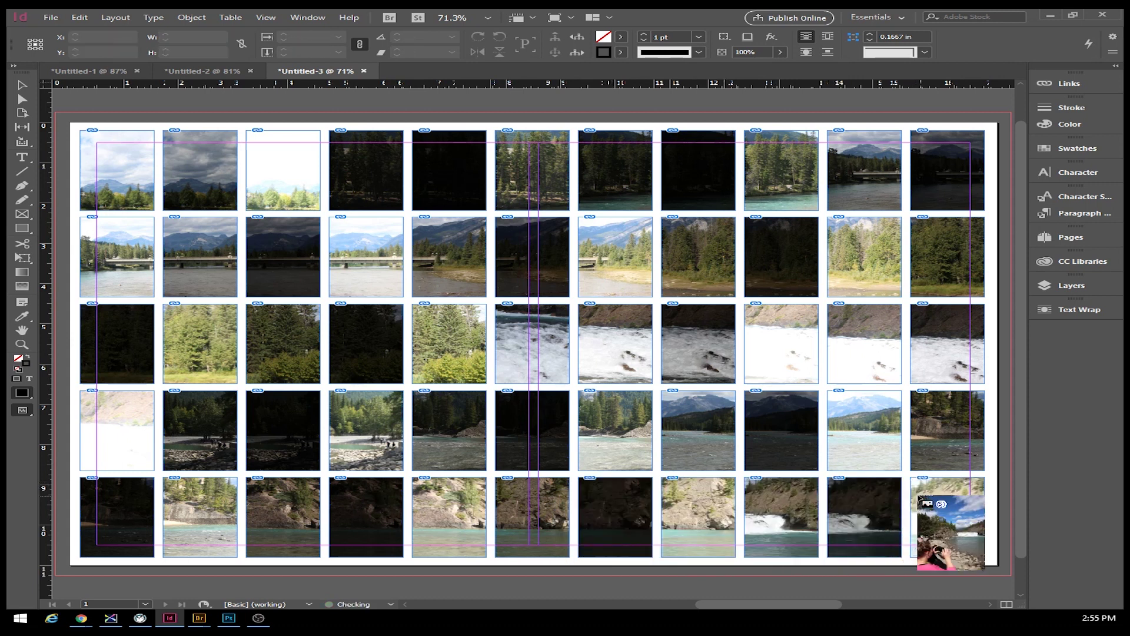
key("Escape")
key("Escape")
key("Escape")
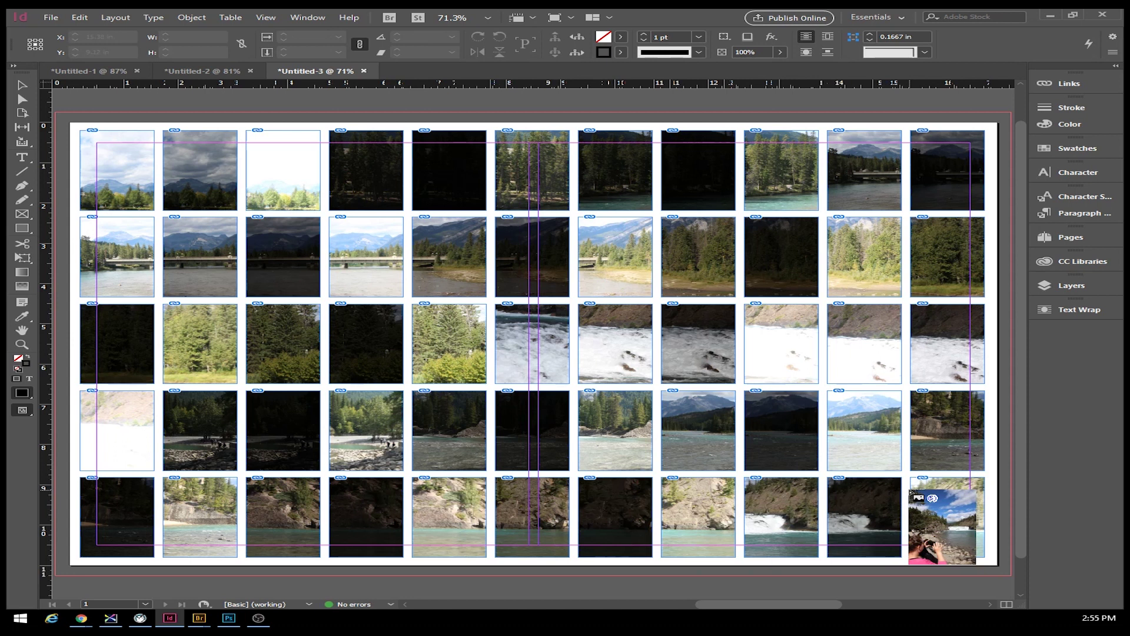
left_click(926, 489)
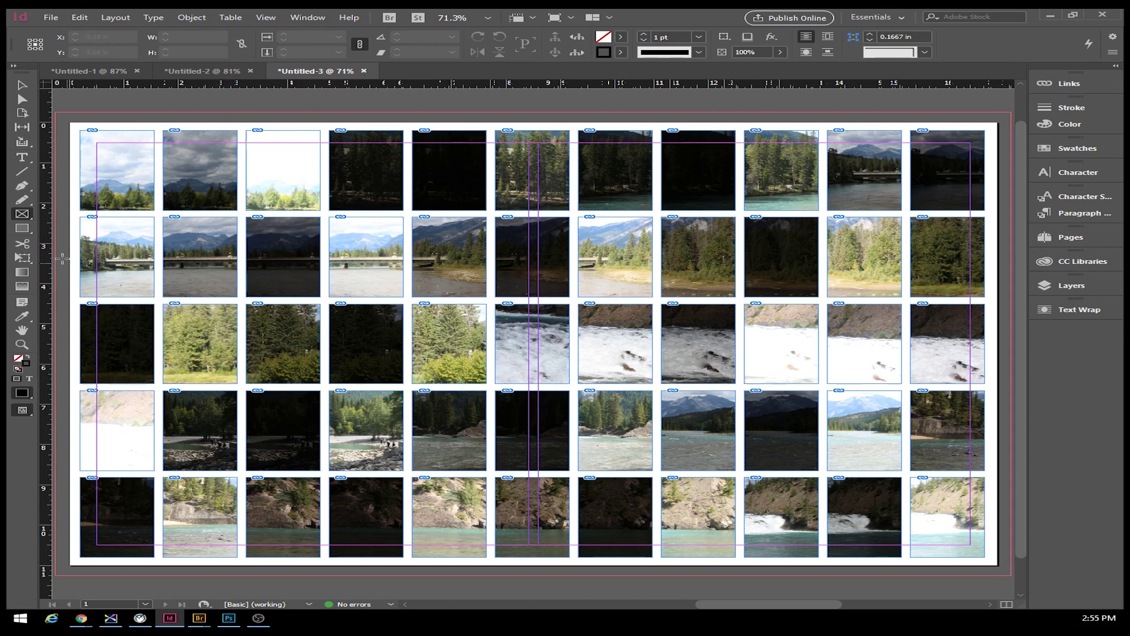
Select the bridge photo in row 2, column 4 and set its stroke to magenta C=0 M=100 Y=0 K=0
left_click(22, 85)
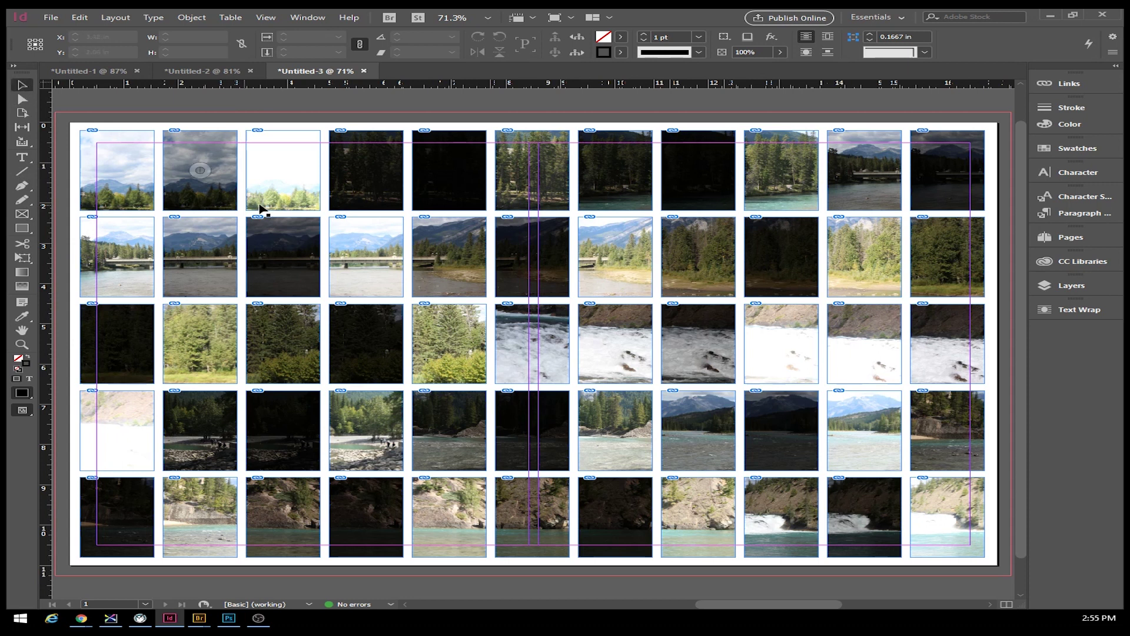
left_click(334, 234)
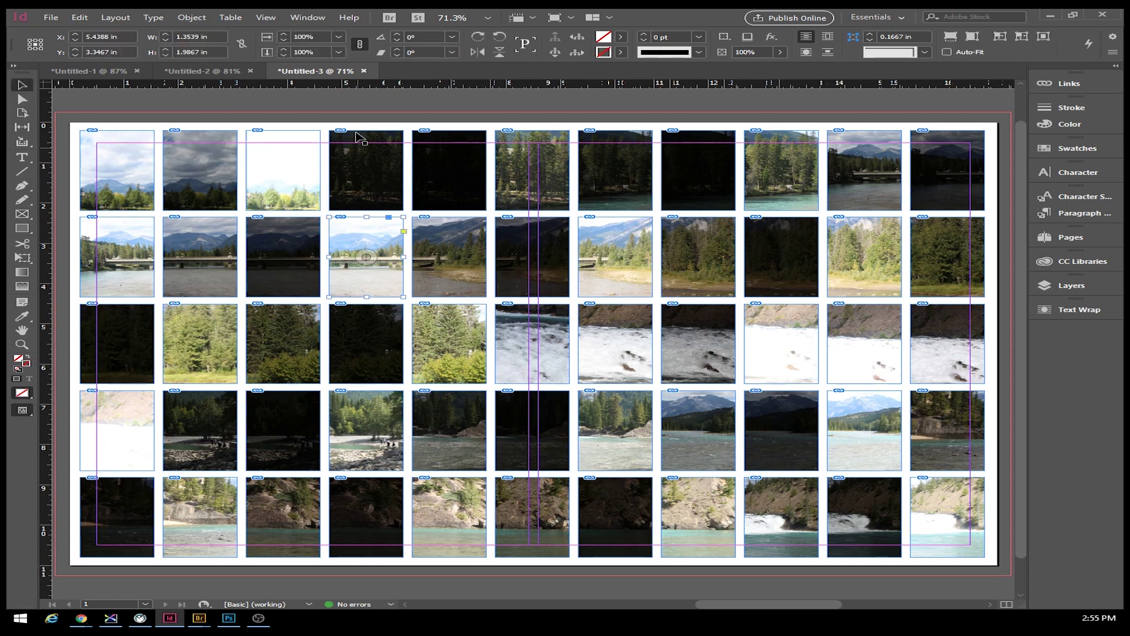
left_click(622, 38)
left_click(479, 159)
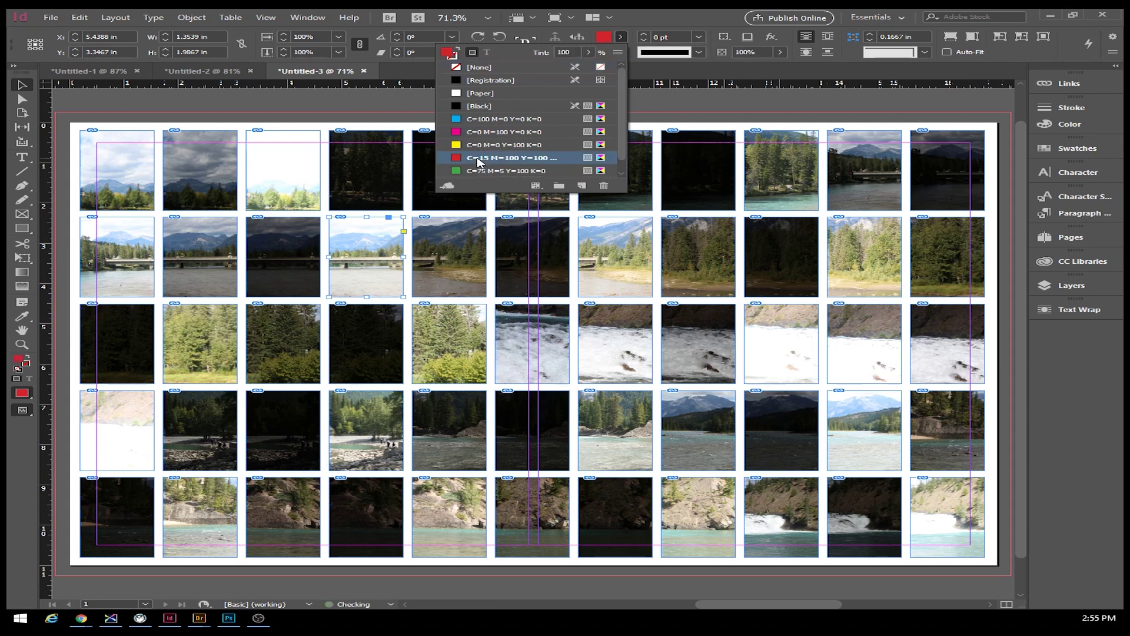
left_click(473, 133)
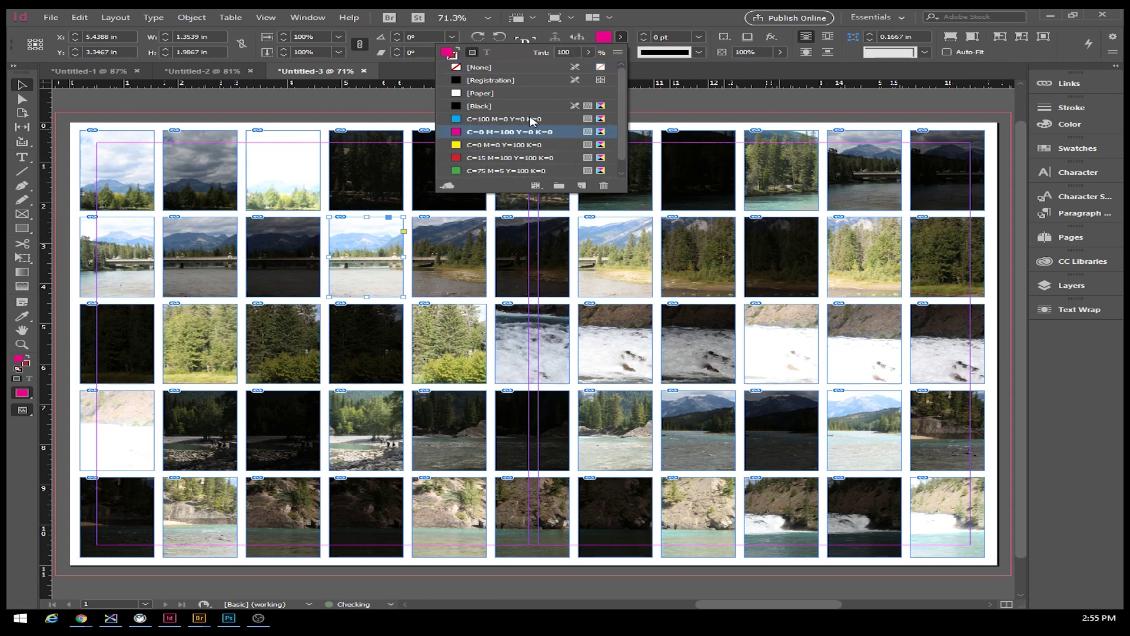
Raise the magenta border's stroke weight to 8 pt and deselect the photo
left_click(644, 35)
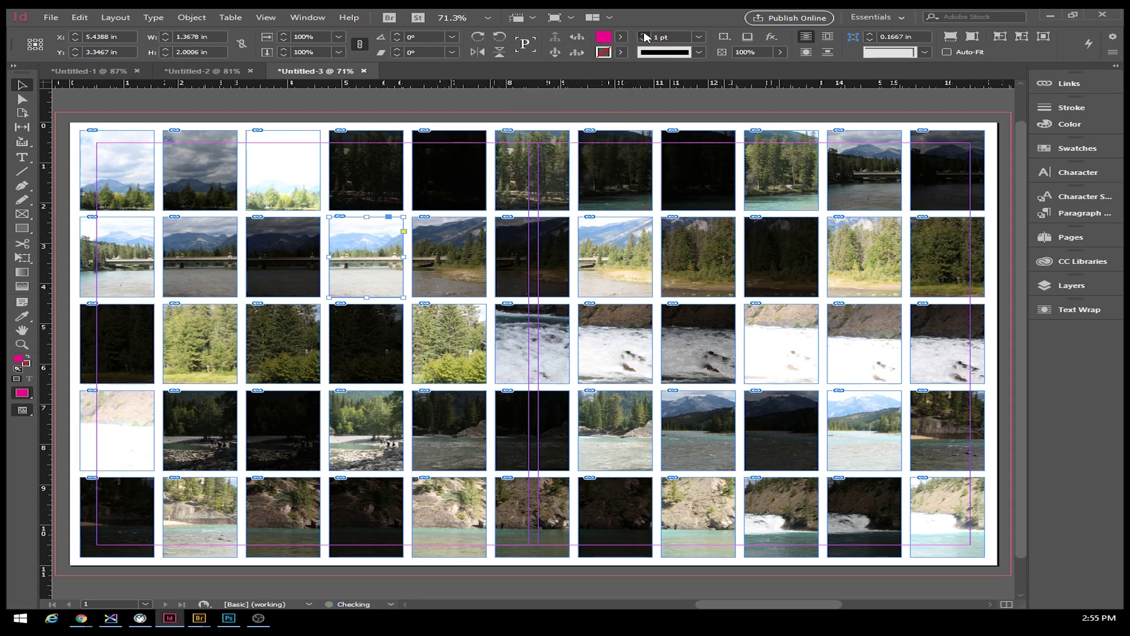
left_click(644, 34)
left_click(644, 34)
left_click(644, 34)
left_click(644, 34)
left_click(643, 34)
left_click(643, 34)
left_click(644, 34)
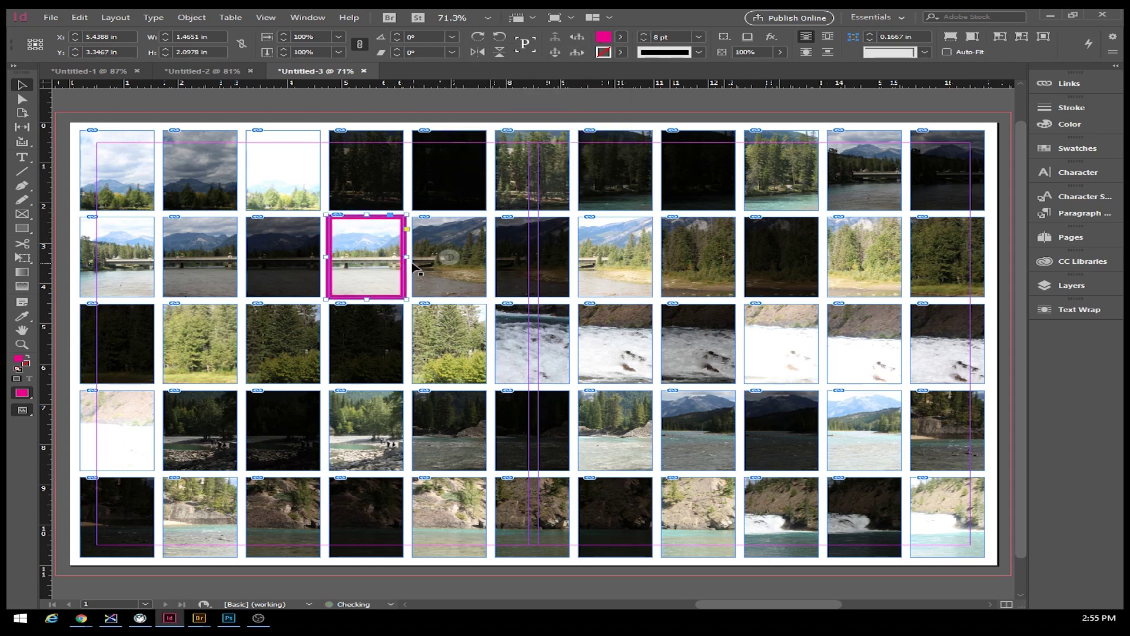
left_click(424, 301)
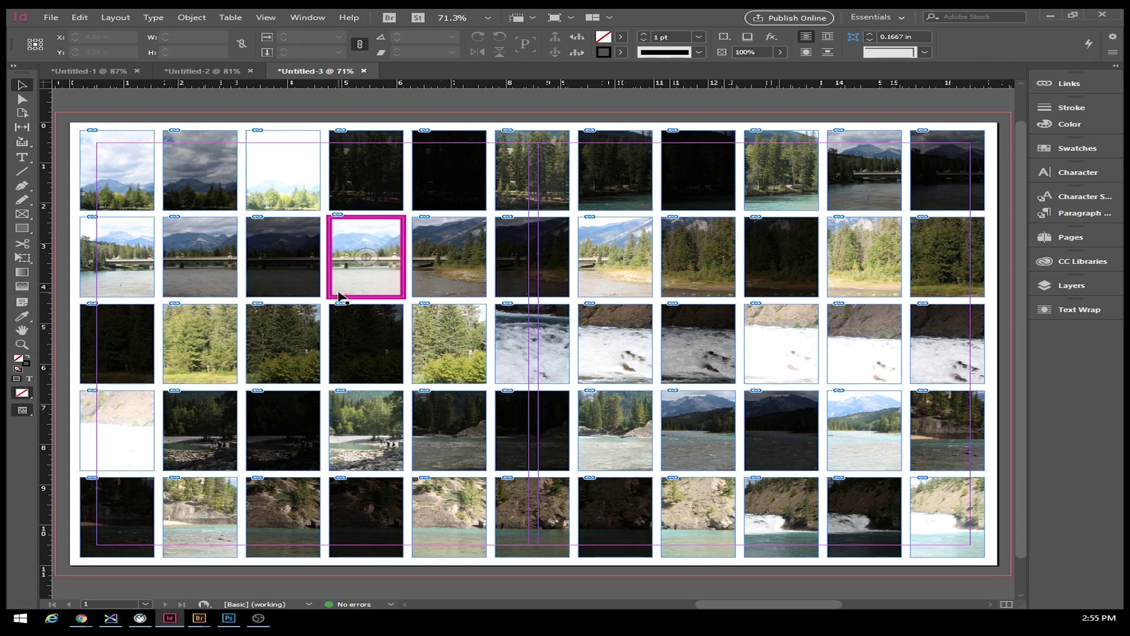
Select the magenta-bordered photo and confirm in the Links panel that it is IMG_0030.JPG
right_click(351, 286)
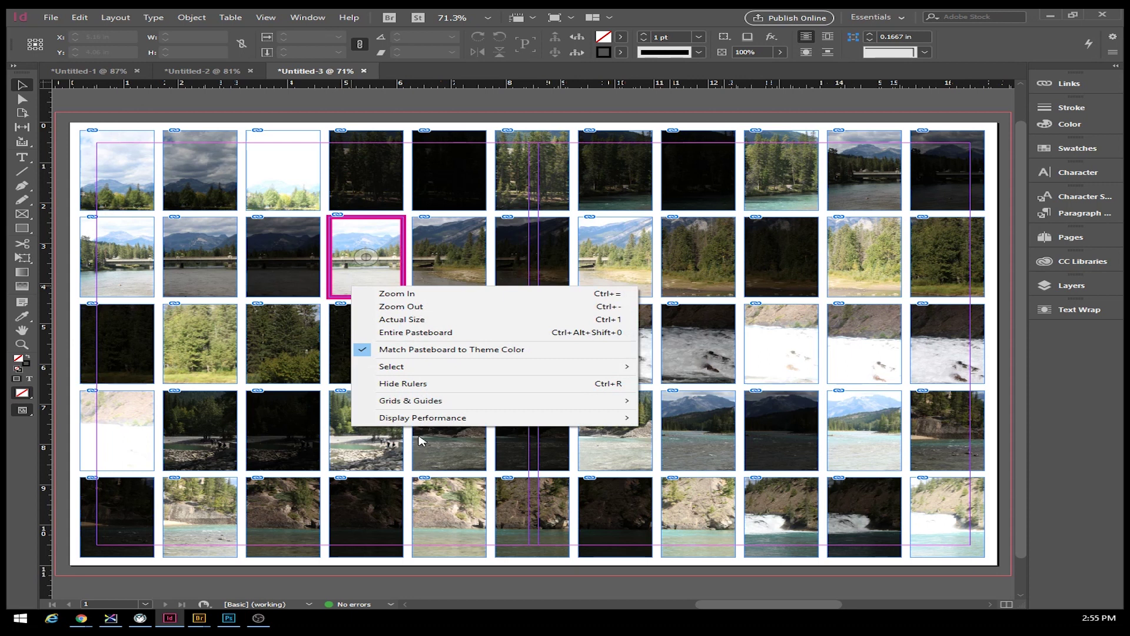
mouse_move(425, 424)
right_click(379, 263)
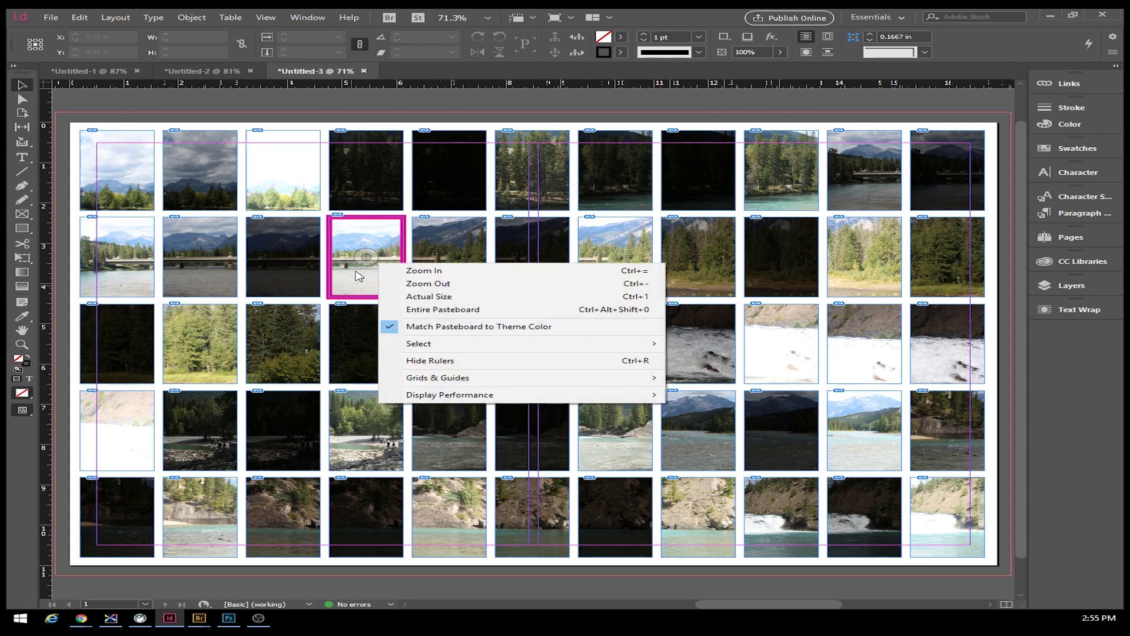
left_click(359, 275)
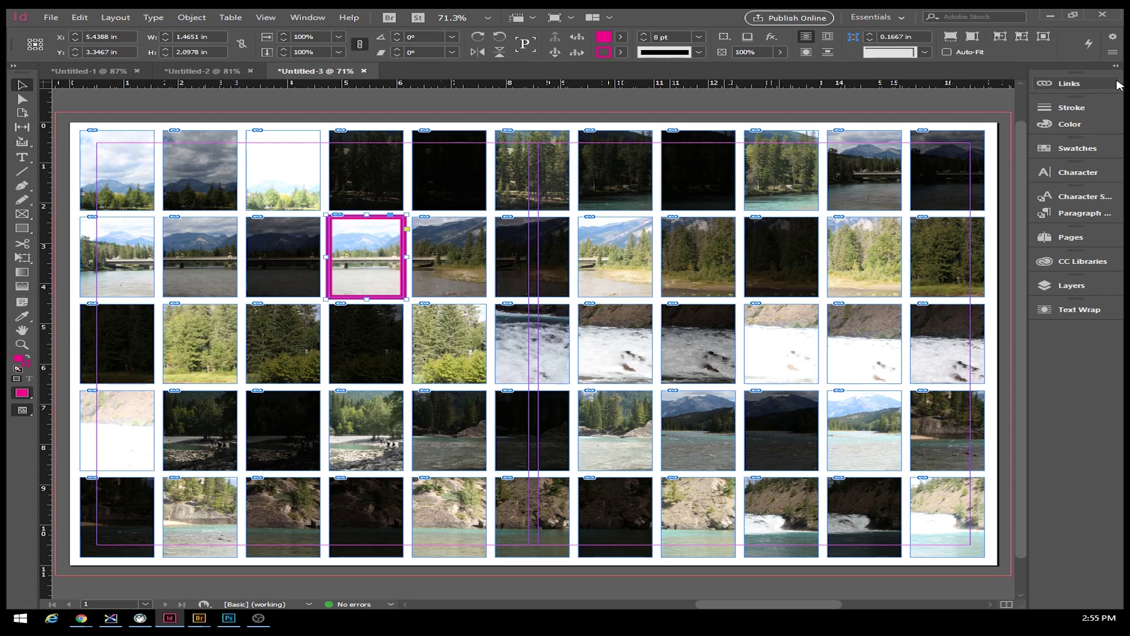
left_click(1071, 84)
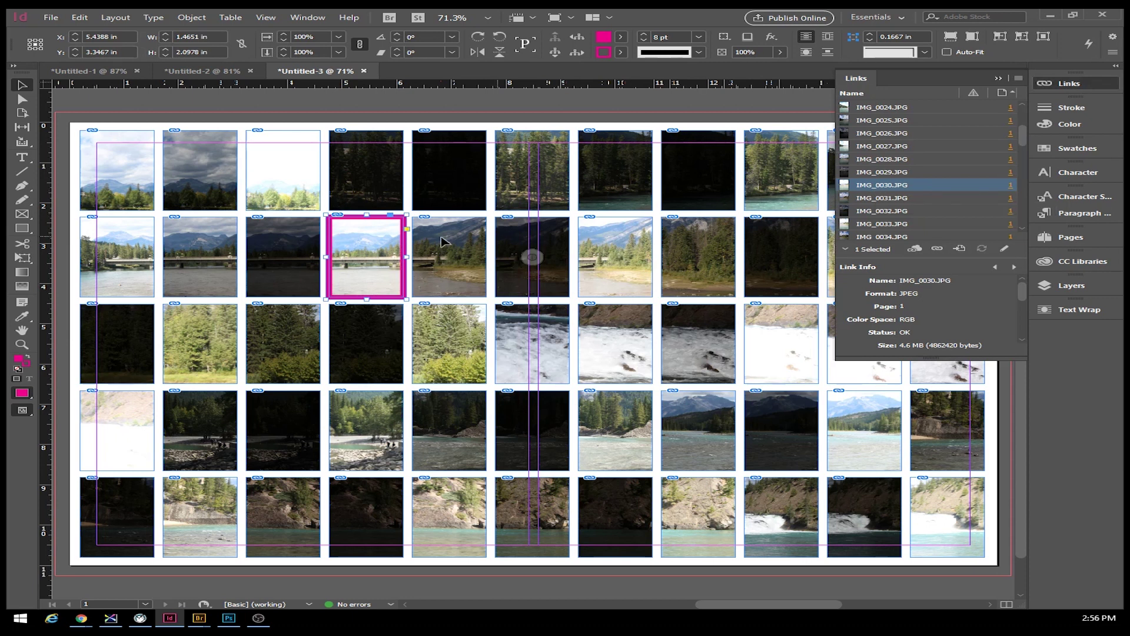
left_click(338, 123)
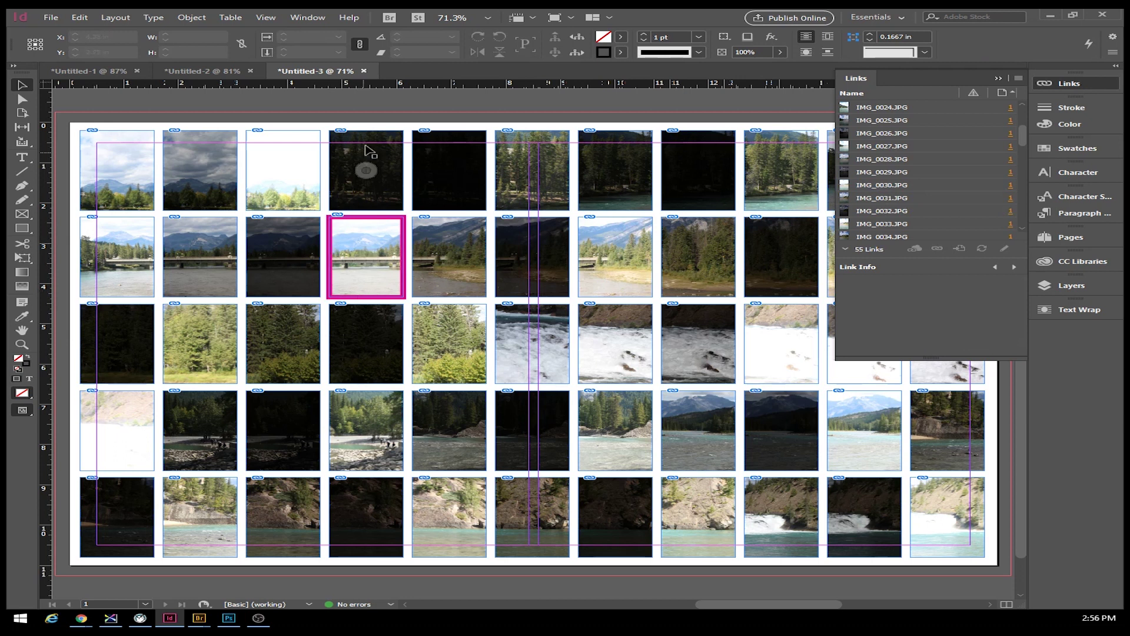
Close the Links panel and delete every image frame on the page
left_click(998, 79)
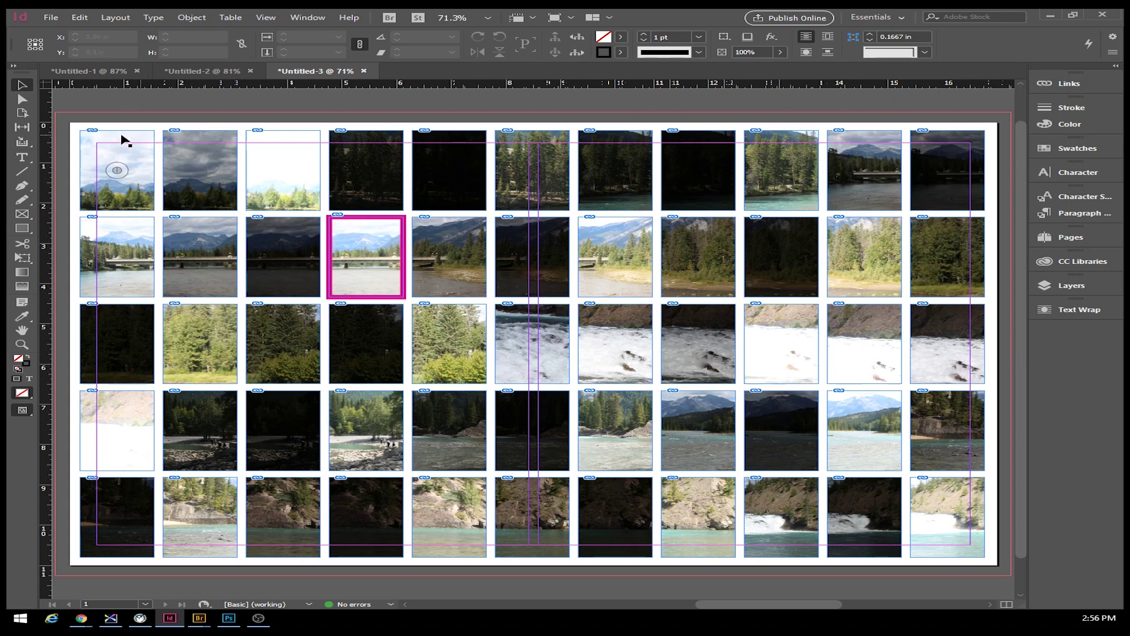
left_click_drag(76, 122, 988, 553)
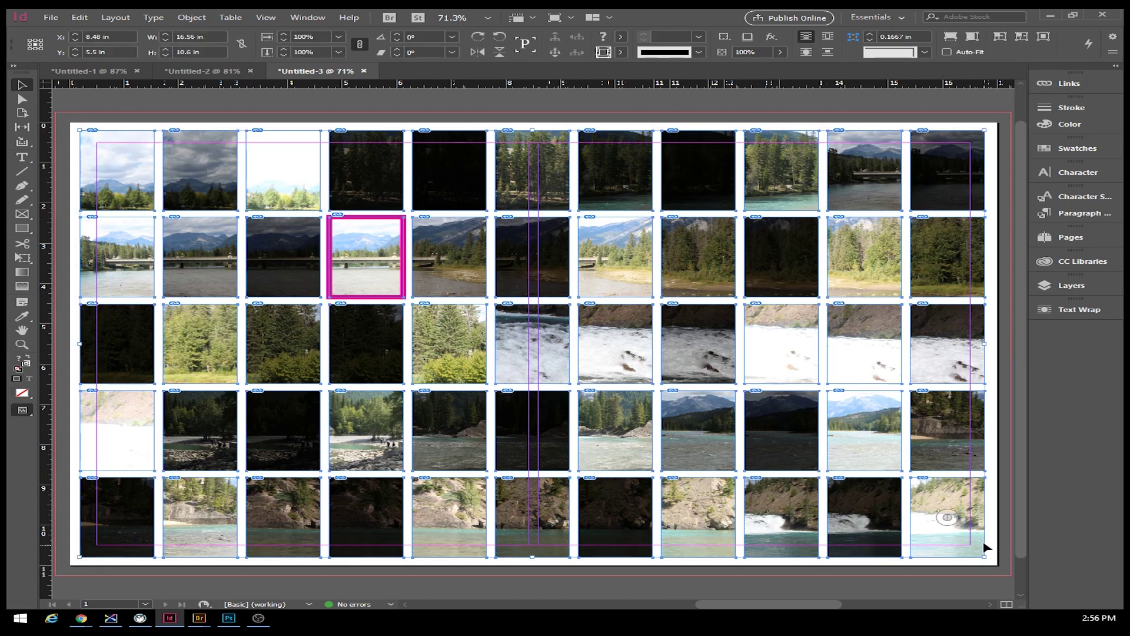
key("Delete")
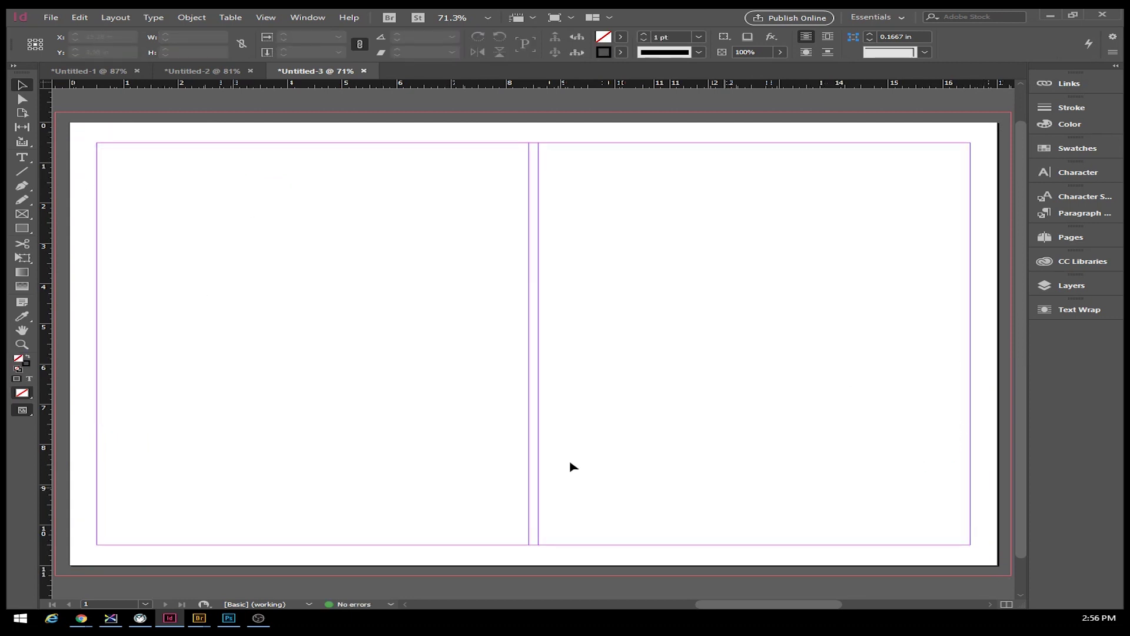
Draw three landscape image frames side by side across the top of the page
left_click(22, 215)
left_click_drag(97, 143, 971, 315)
key("Right")
key("Right")
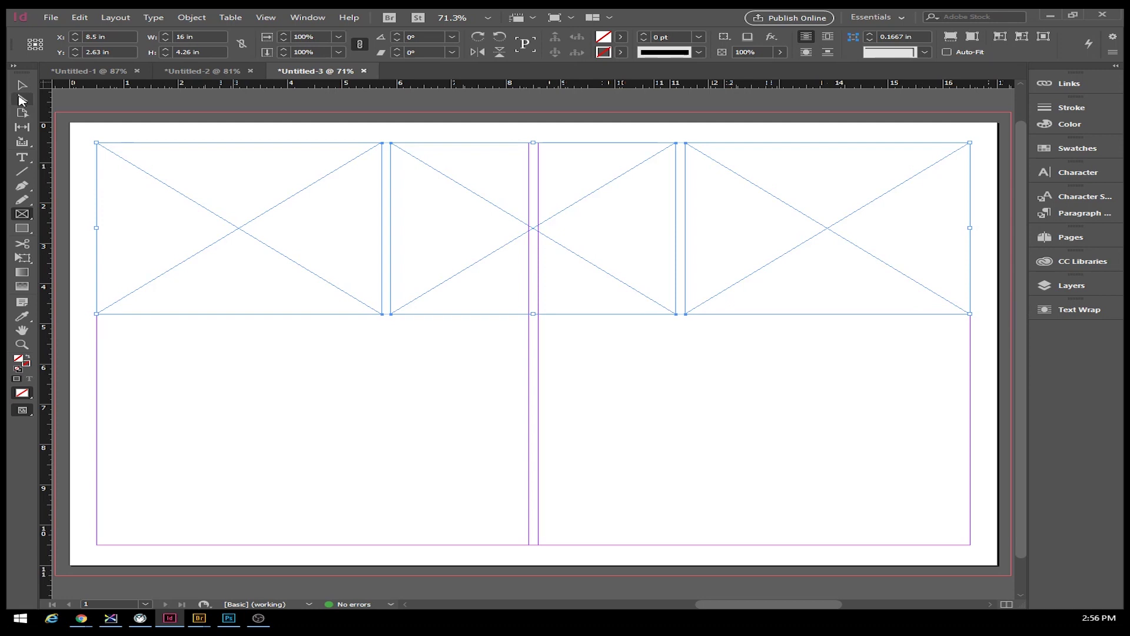
Paste a copy of the two left top frames into the lower half of the page
left_click(22, 86)
left_click_drag(84, 137, 673, 365)
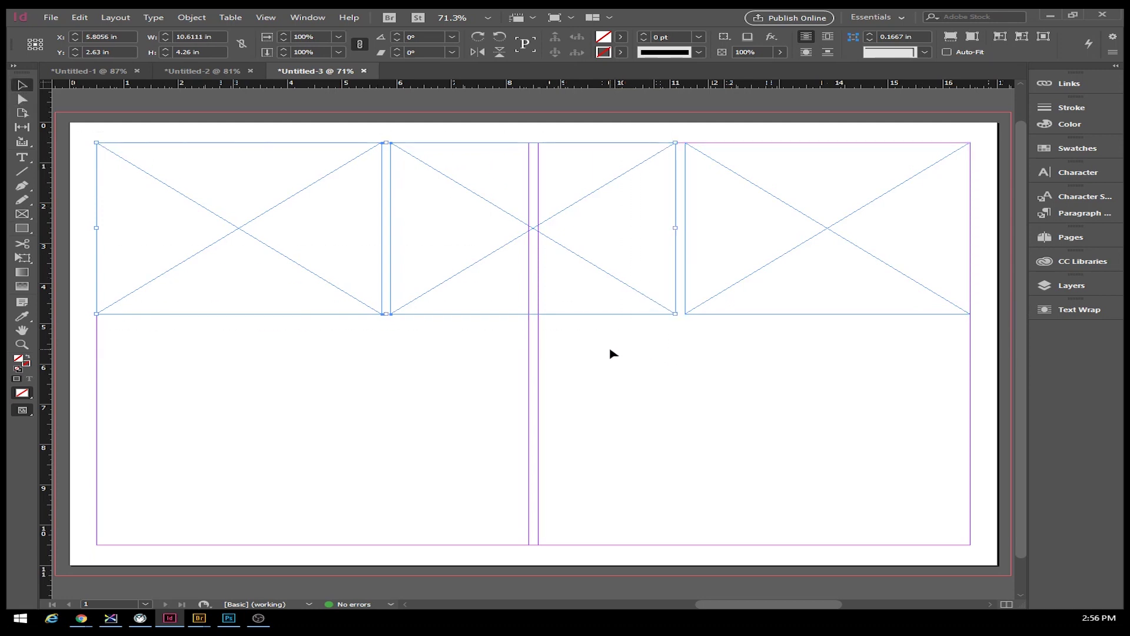
key("ctrl+v")
left_click_drag(567, 349, 419, 432)
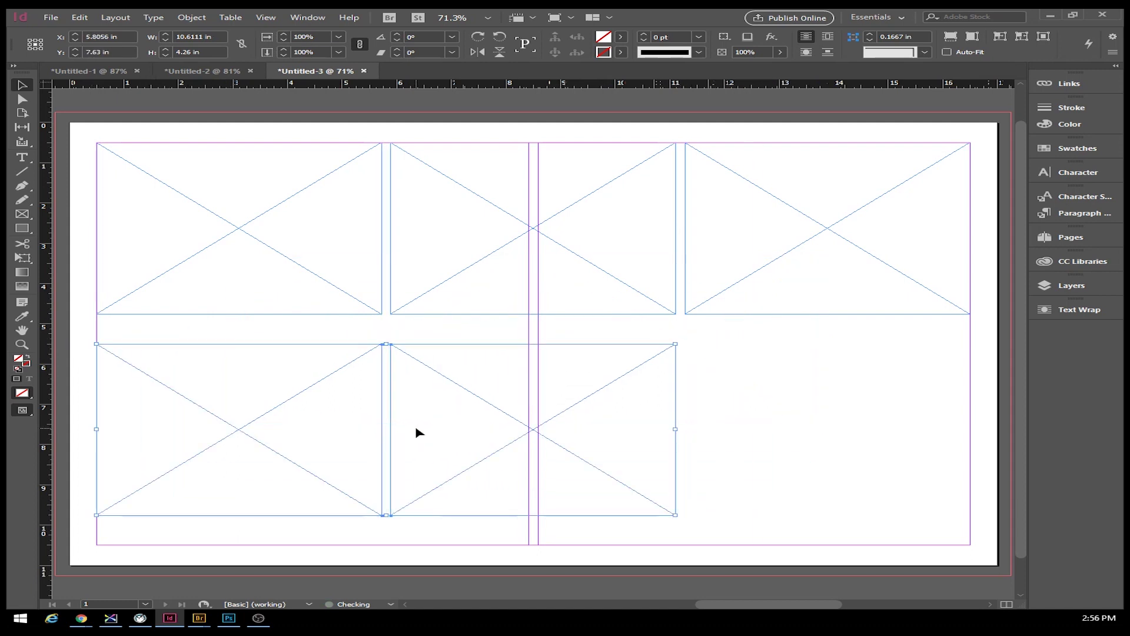
Rotate both lower frames 90° to portrait and nudge them into position
left_click(688, 362)
left_click_drag(662, 371, 491, 354)
left_click_drag(562, 384, 547, 396)
left_click(381, 381)
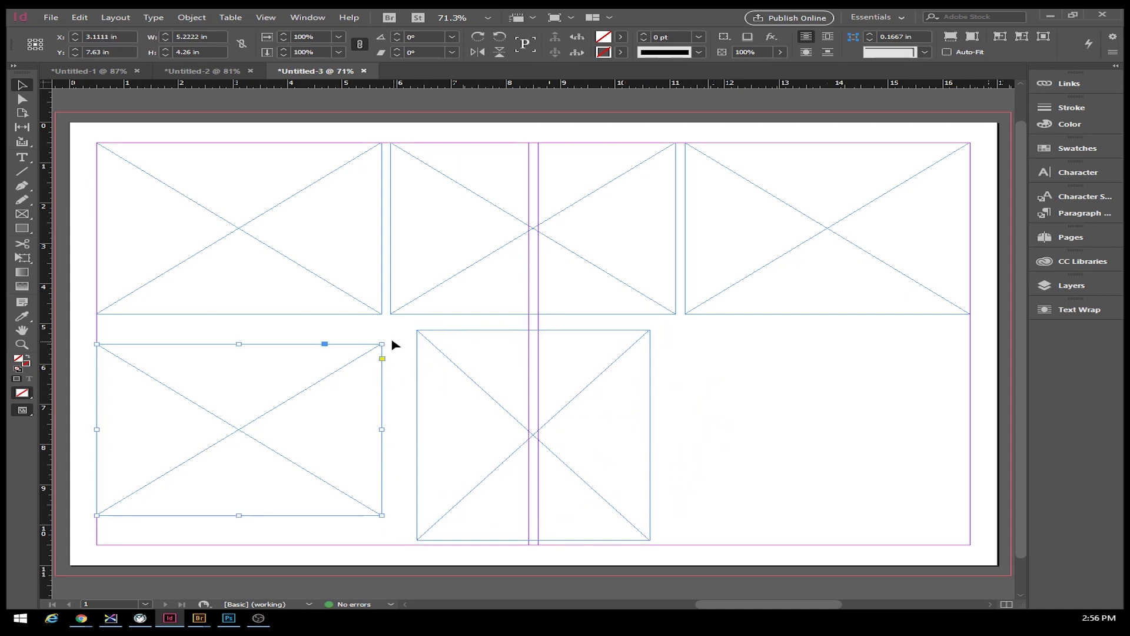
left_click_drag(383, 339, 133, 334)
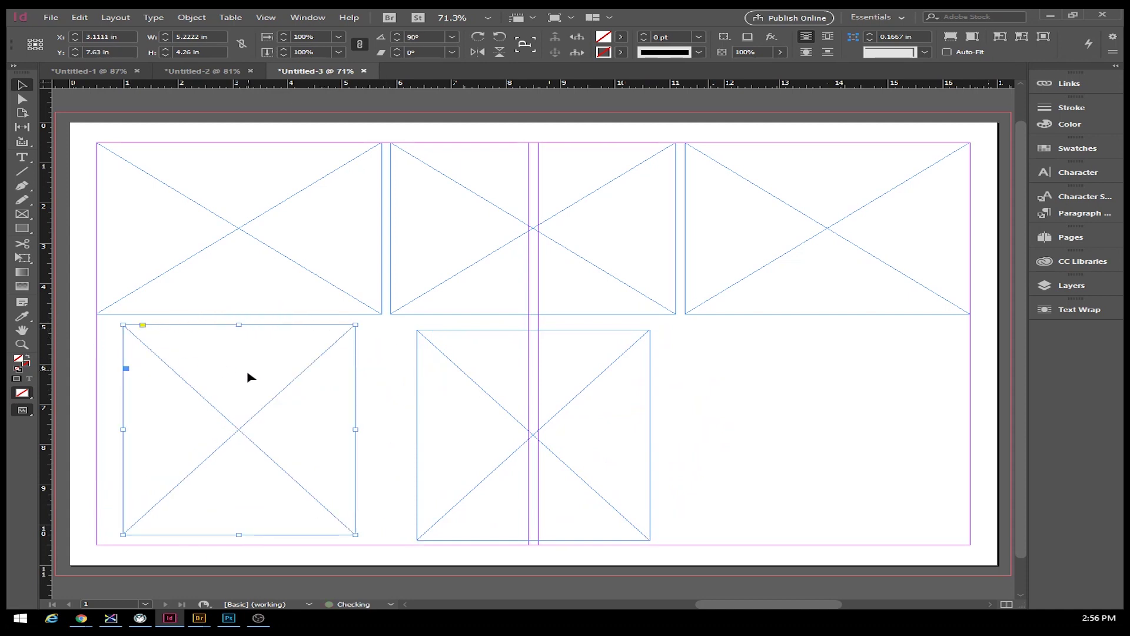
mouse_move(247, 377)
left_mouse_down()
mouse_move(262, 395)
mouse_move(252, 396)
left_mouse_up()
left_click(741, 400)
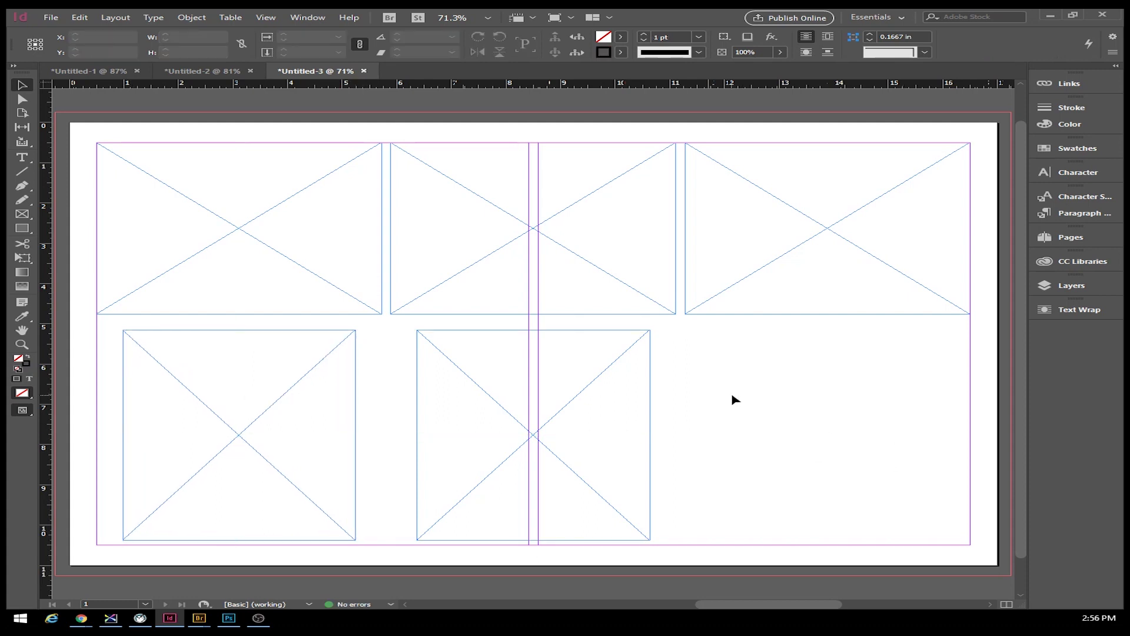
Draw a text frame in the lower-right area, type 'Name' and enlarge it to 32 pt
left_click(22, 157)
left_click_drag(686, 331, 972, 551)
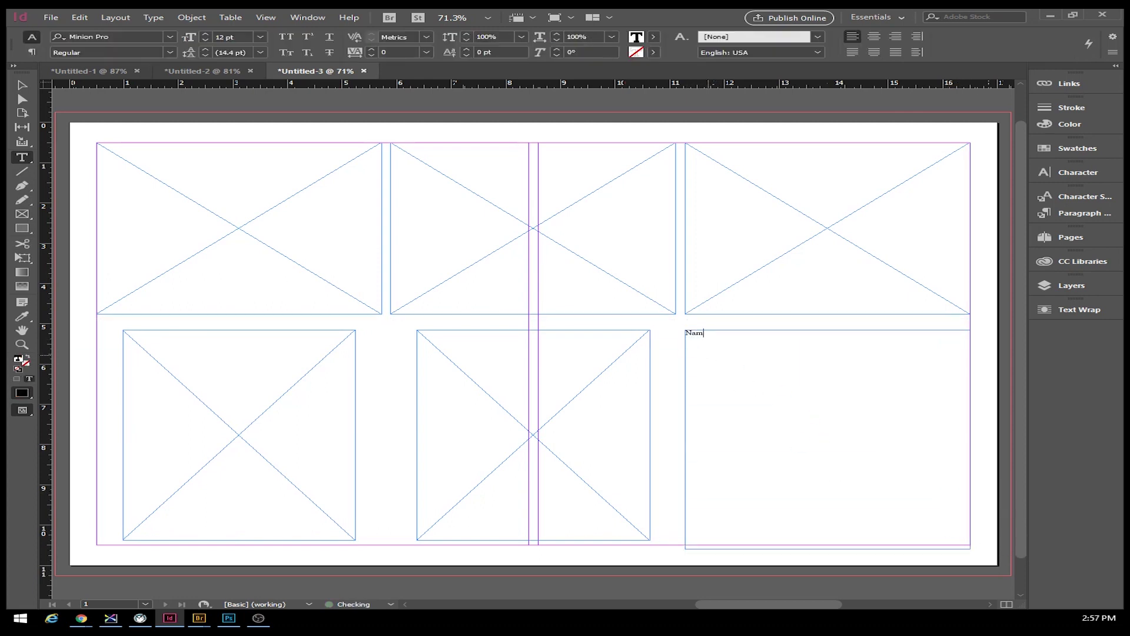
type("Name")
key("ctrl+a")
left_click(206, 34)
left_click(206, 33)
left_click(206, 34)
left_click(206, 33)
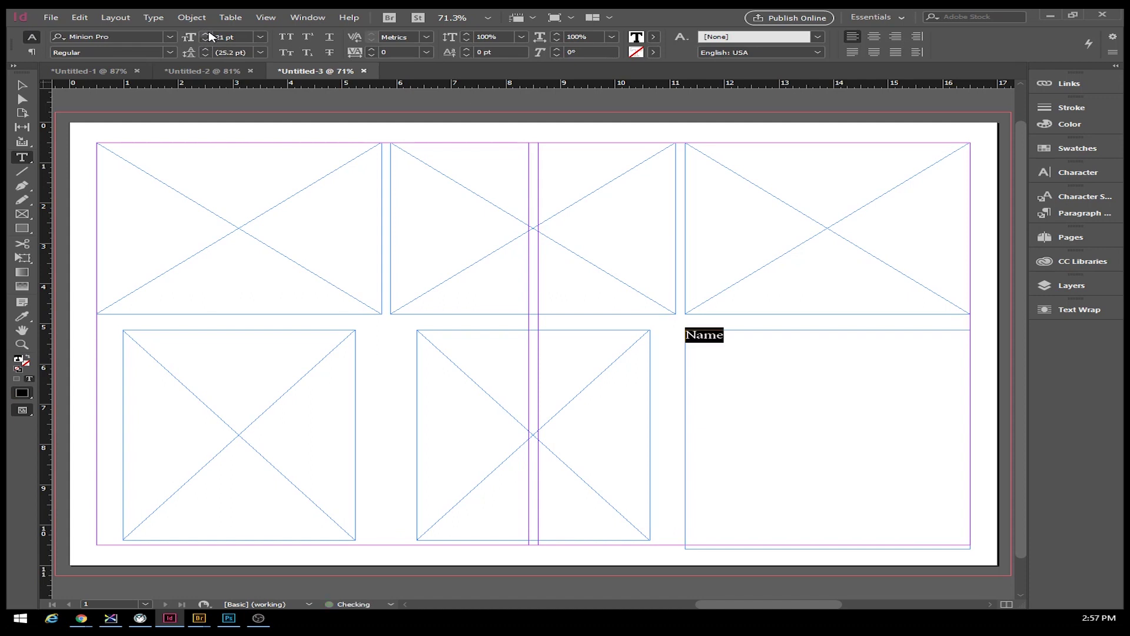
left_click(206, 33)
left_click(206, 33)
left_click(206, 33)
left_click(206, 34)
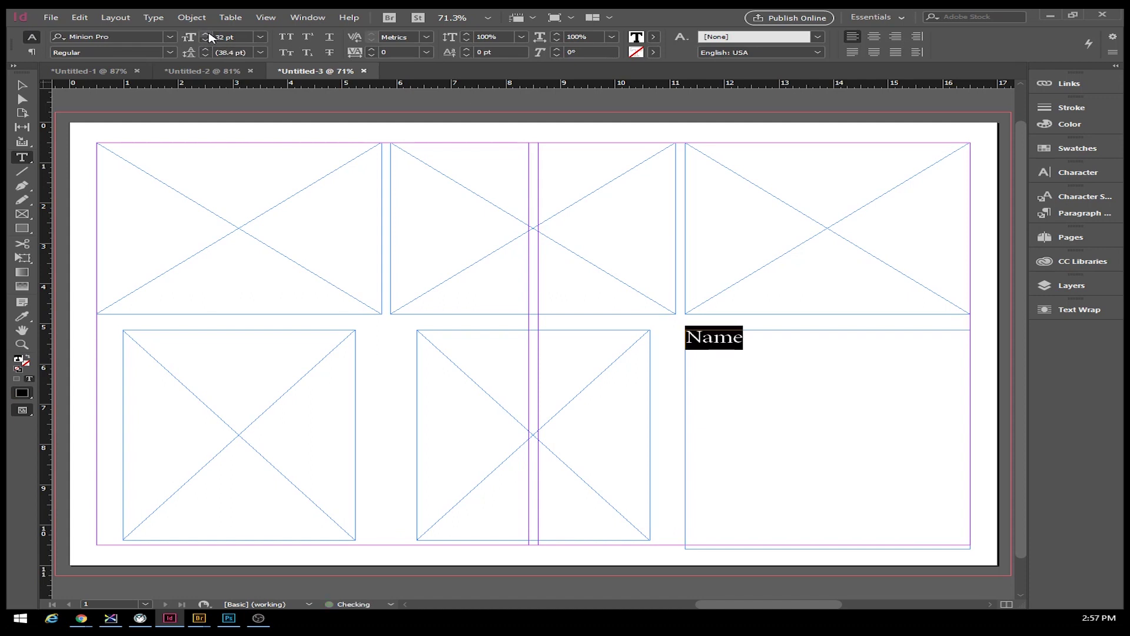
Dash-prefix Name and add topic, kept-photos, description and 'Any other info you would like to share' lines
left_click(692, 340)
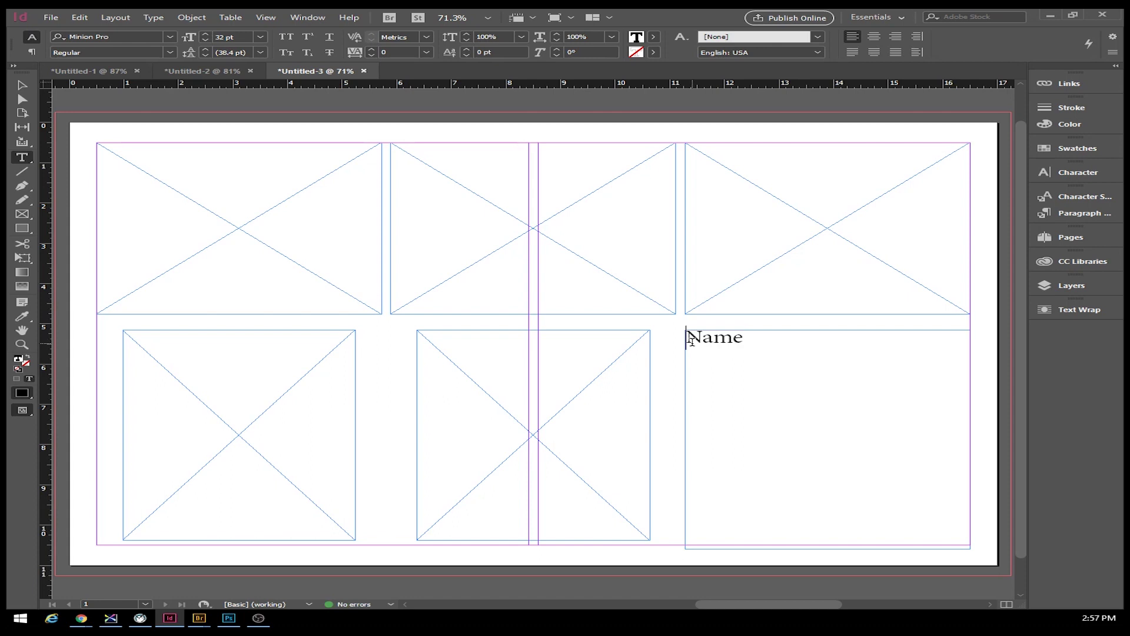
type("-")
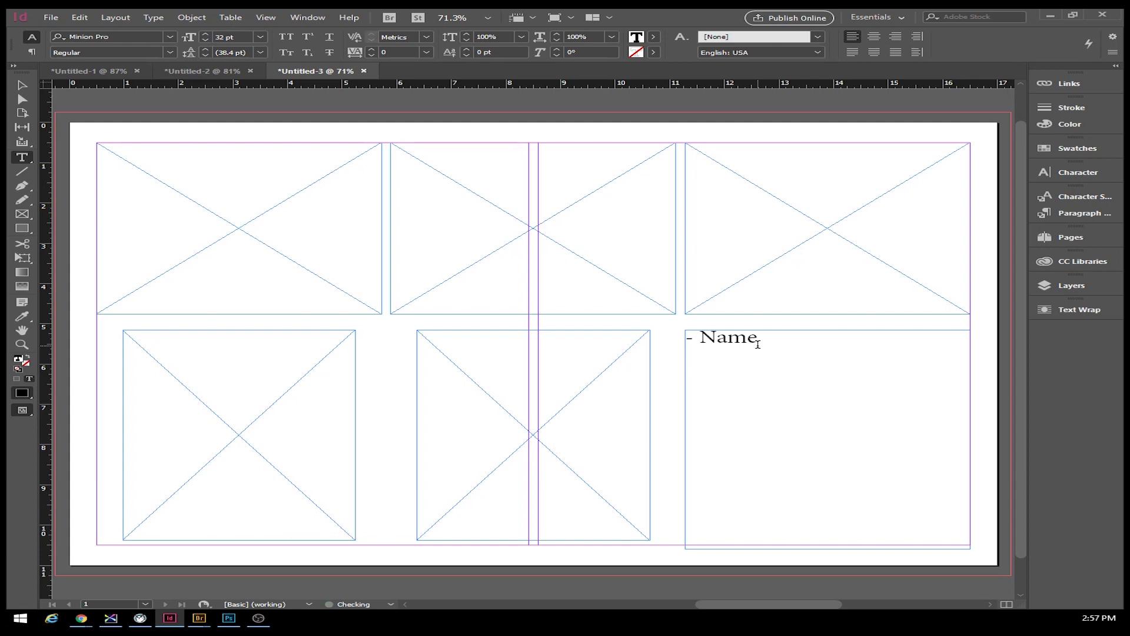
key("Return")
type("- Topic of the photo ")
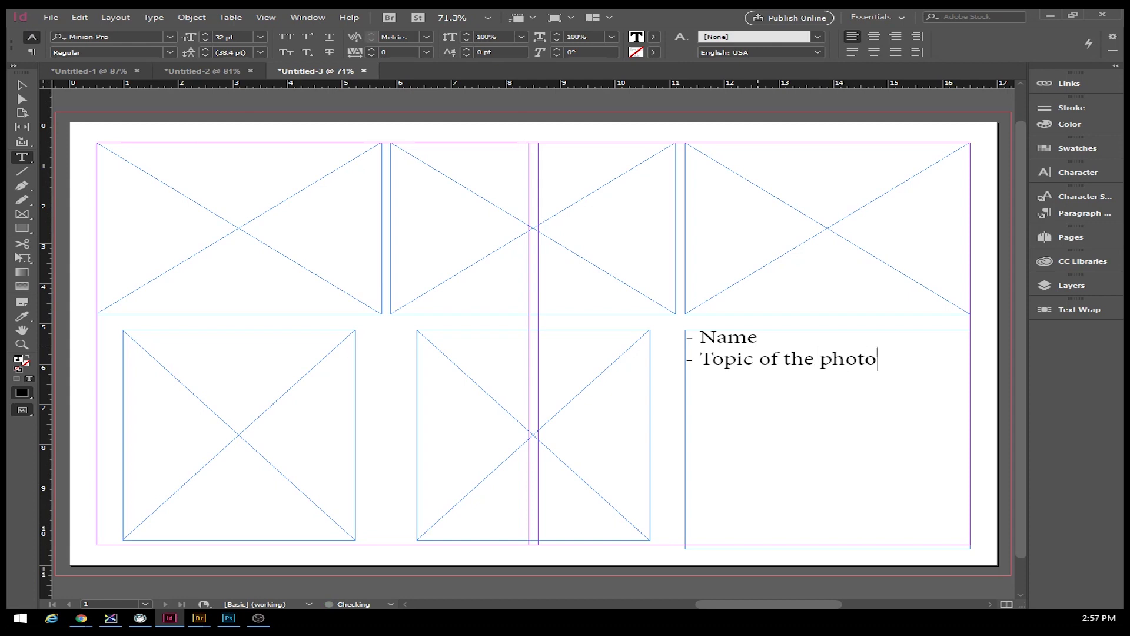
type("shoot - ")
type("L")
type("ist")
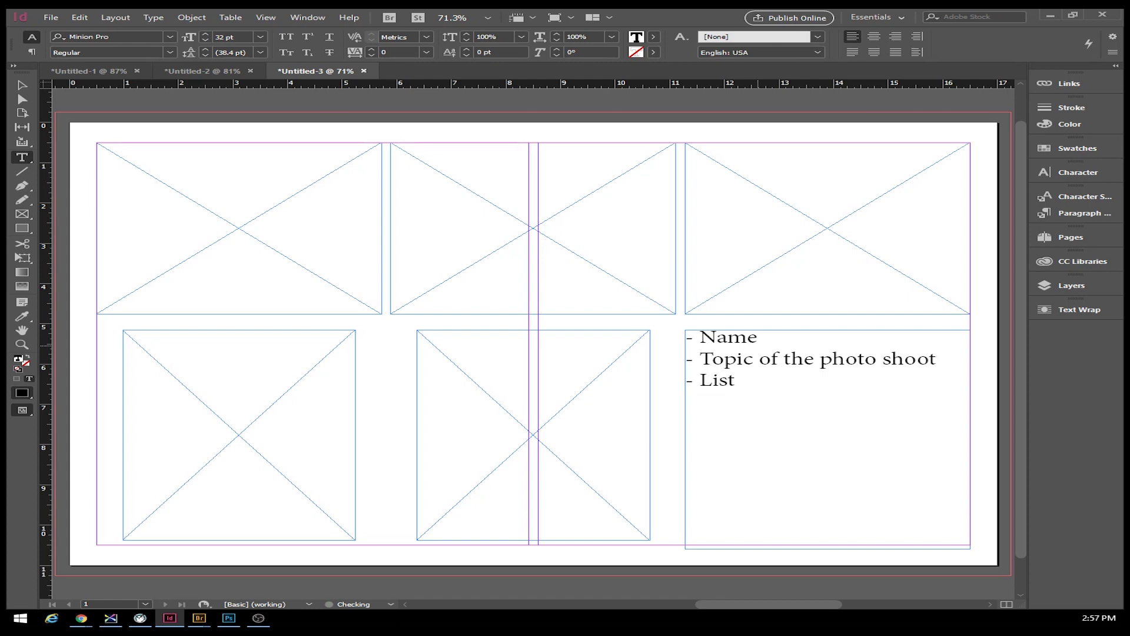
type(" of photo")
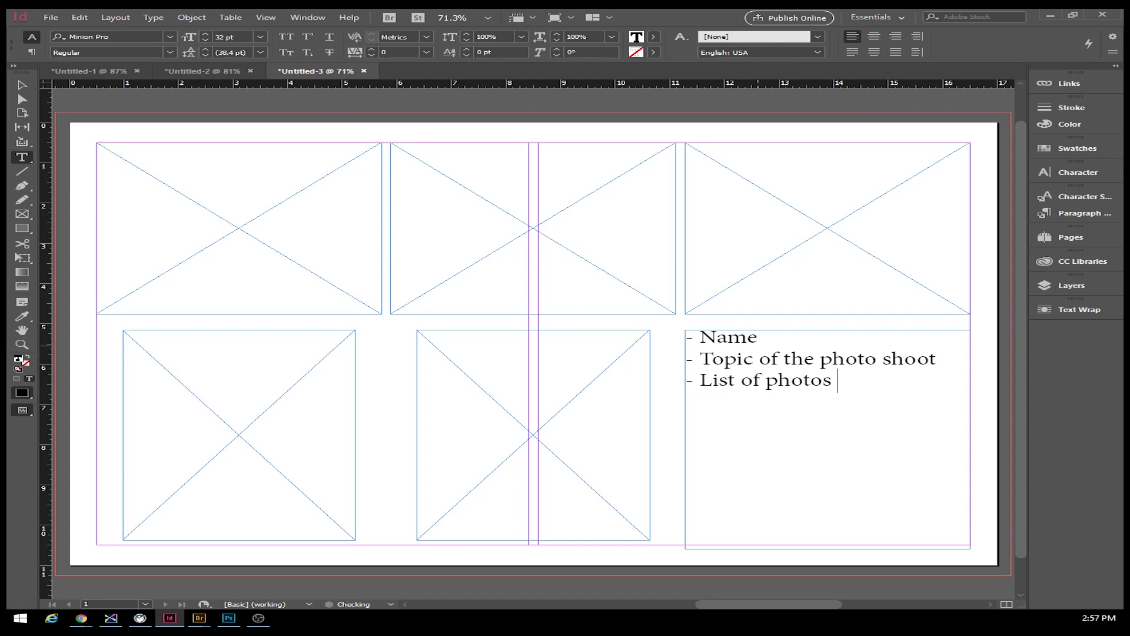
type("s that you ke")
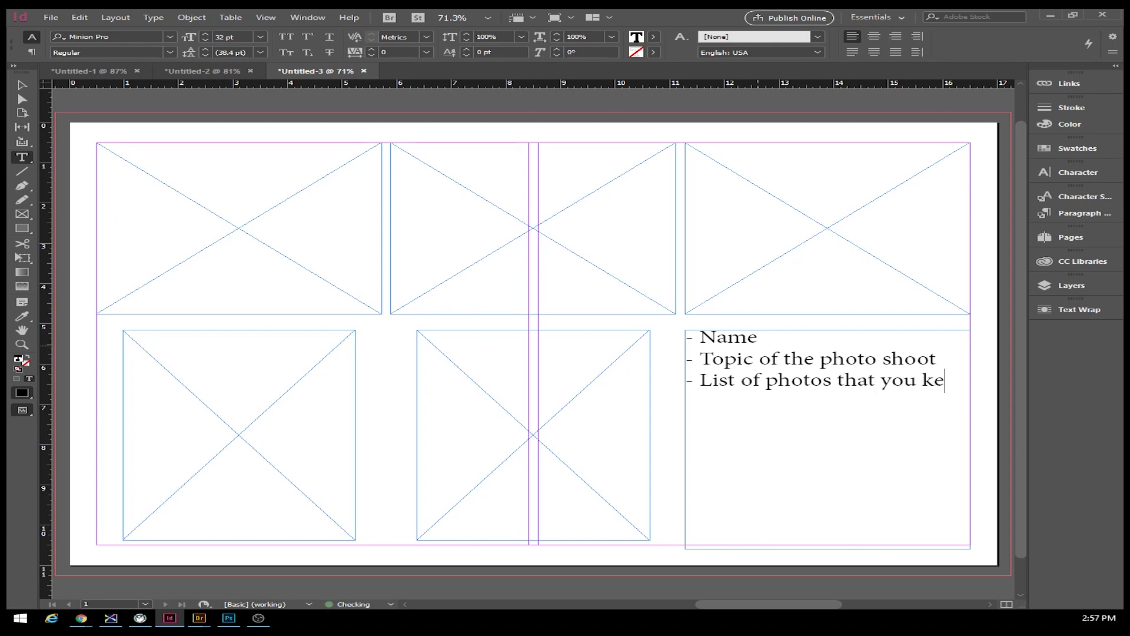
type("pt")
key("Return")
type("- Distription ")
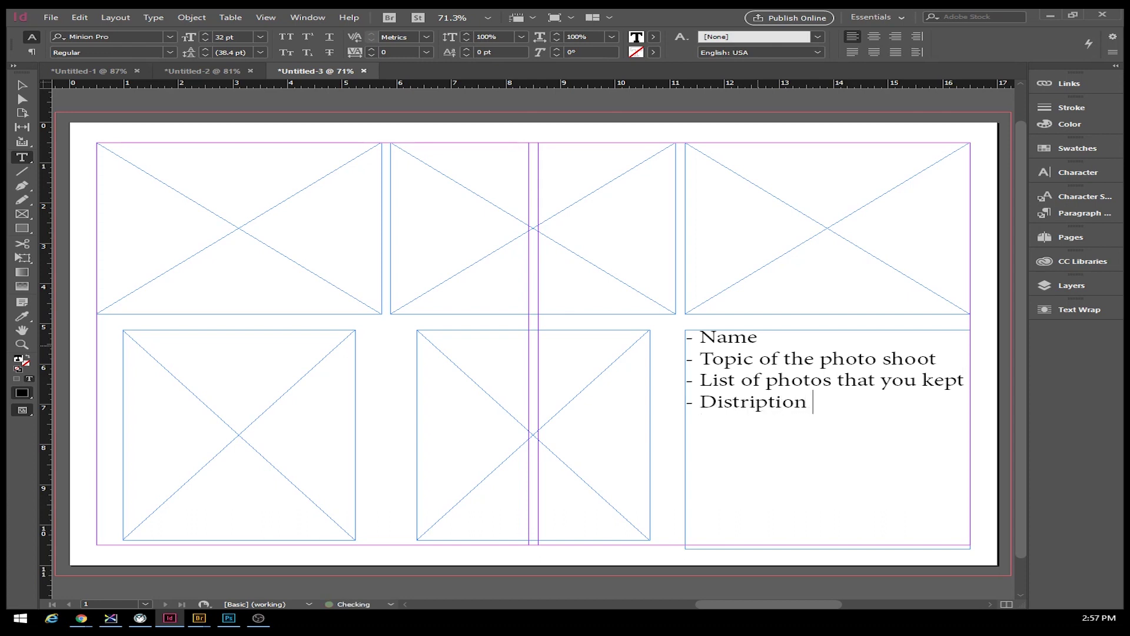
type("of how you to")
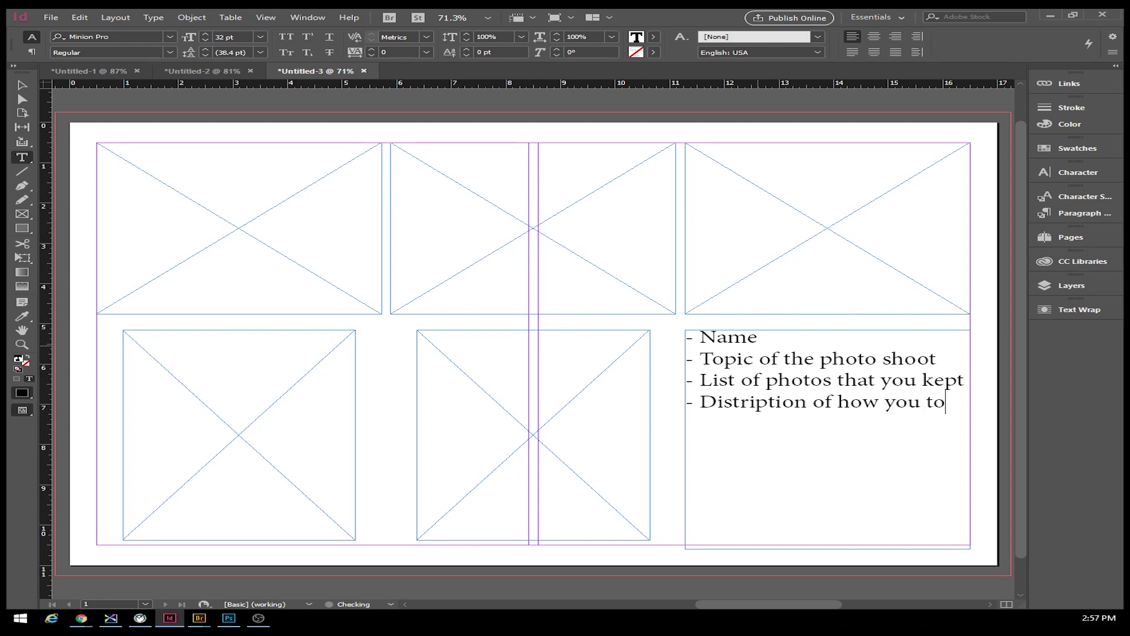
type("ok the photos")
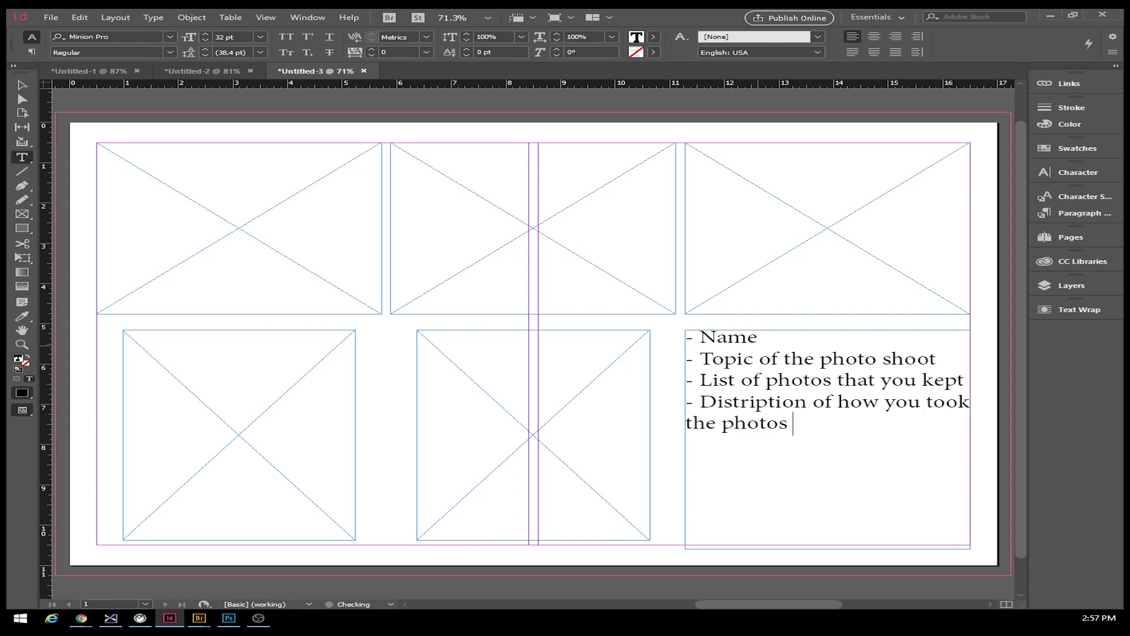
key("Return")
type("- Any other inf")
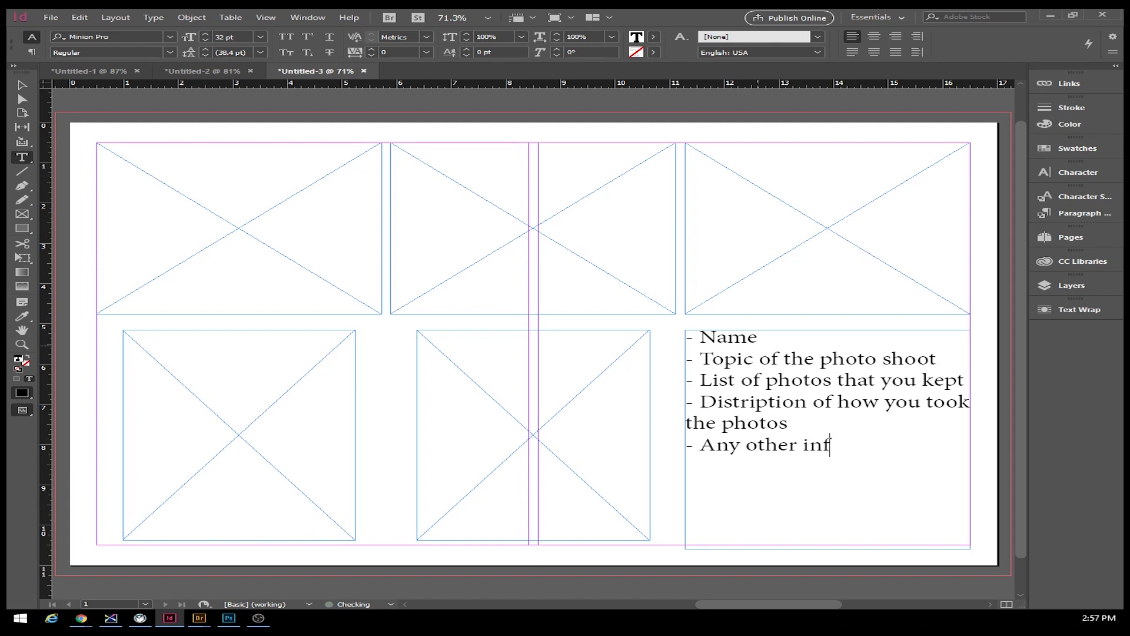
type("o you would")
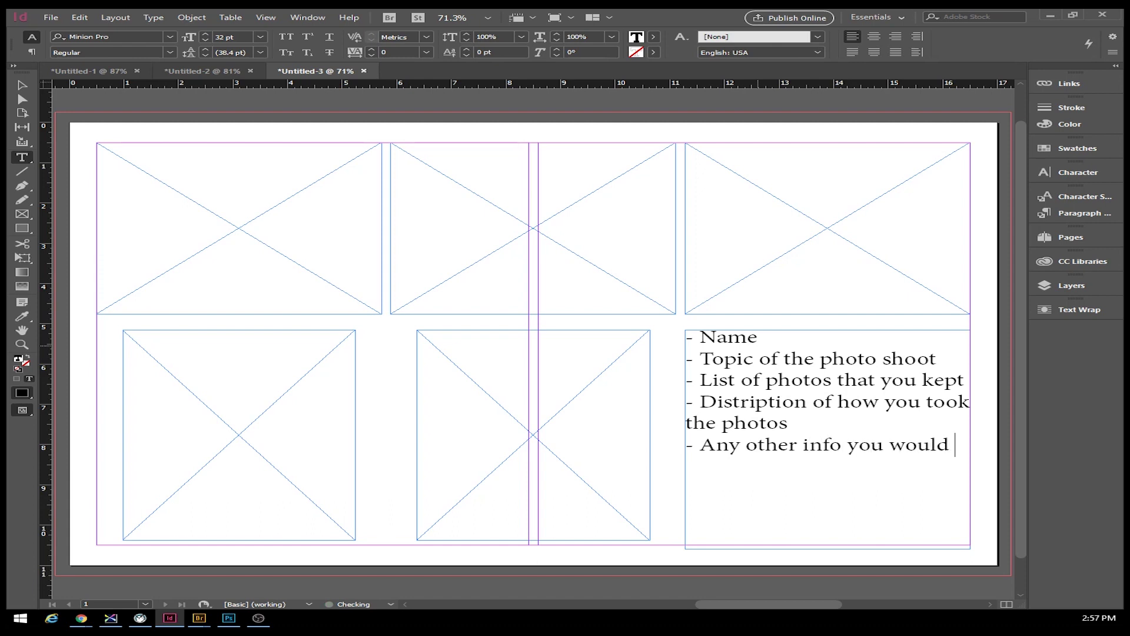
type(" like to share.")
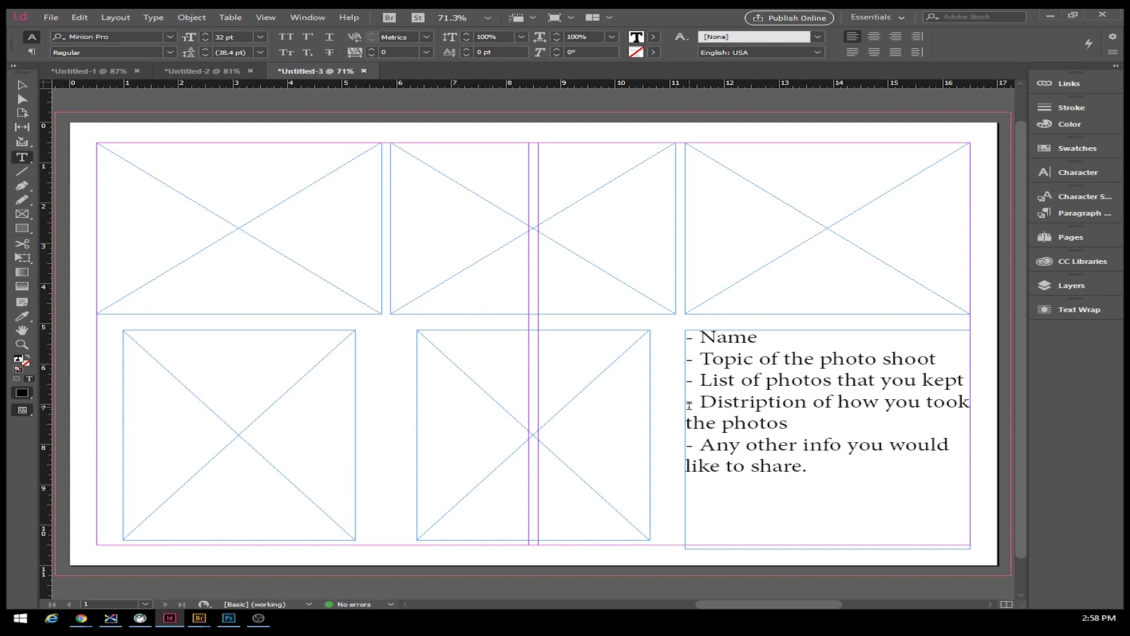
Load five Summer trip photos for placing: Banff2_HDR2.jpg, IMG_9999, IMG_9945, IMG_0085 and IMG_0070
left_click(51, 17)
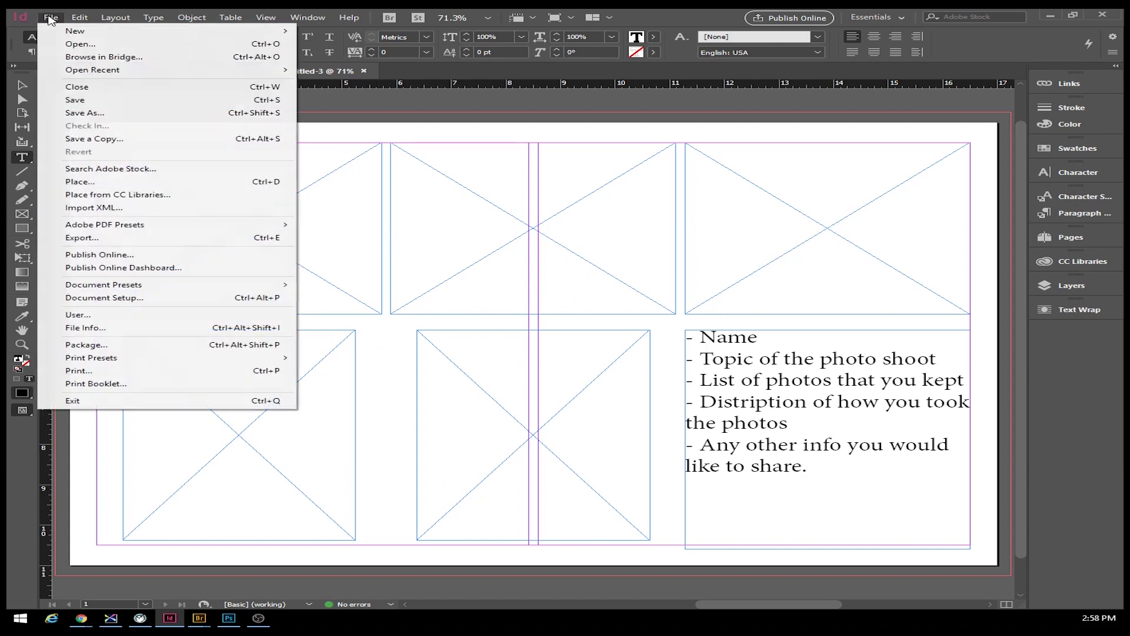
left_click(66, 183)
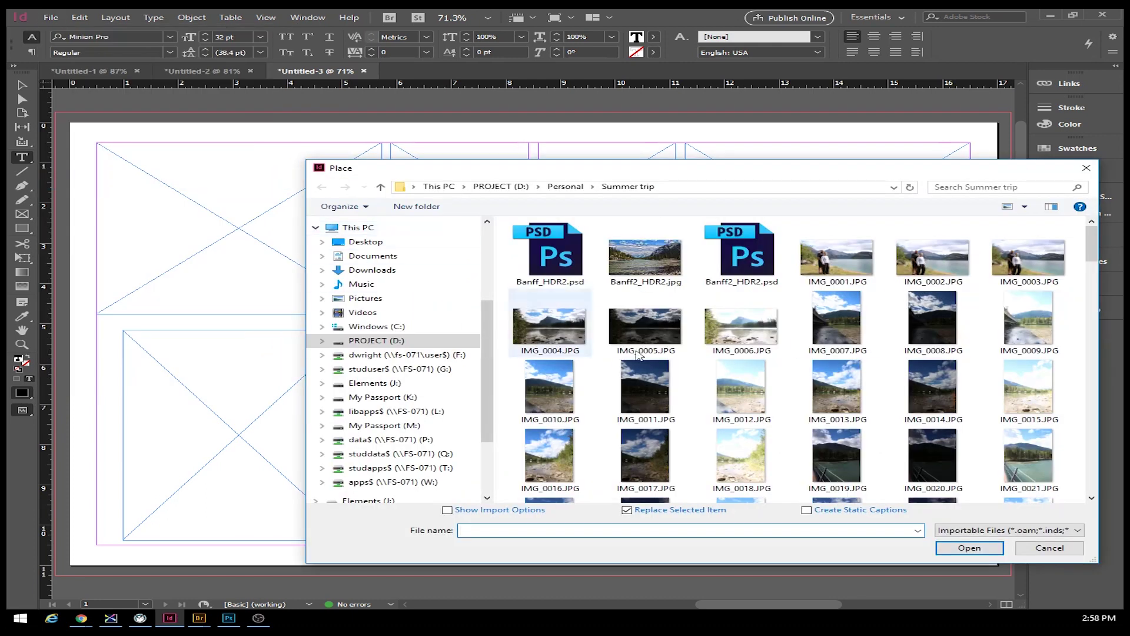
left_click(653, 268)
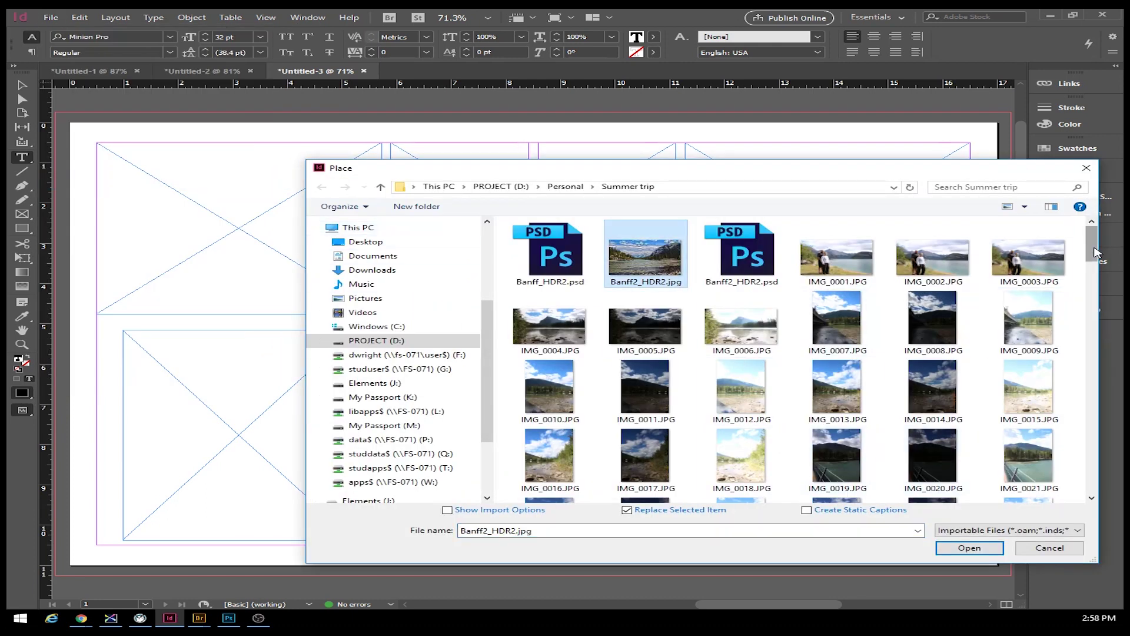
left_click_drag(1094, 252, 1114, 467)
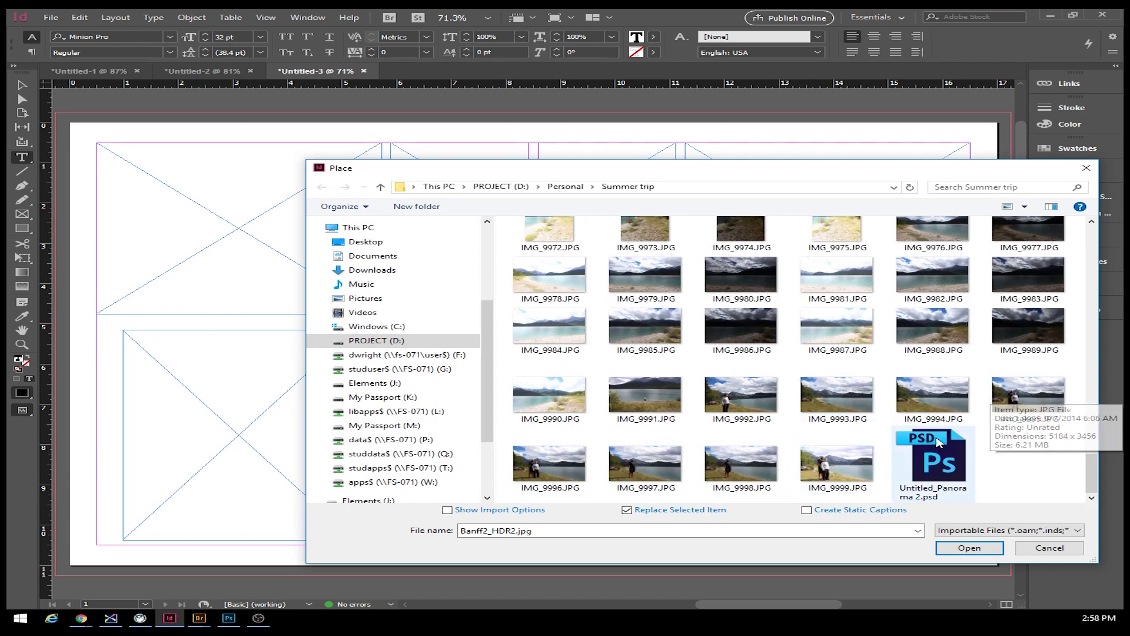
left_click(845, 469, "ctrl")
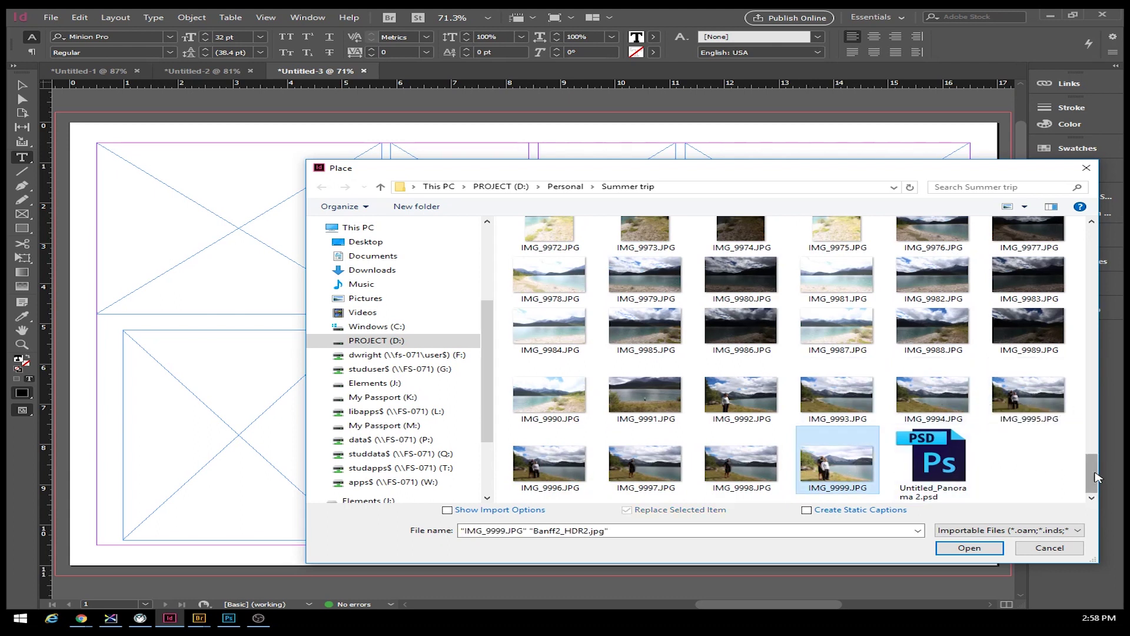
left_click_drag(1092, 472, 1112, 412)
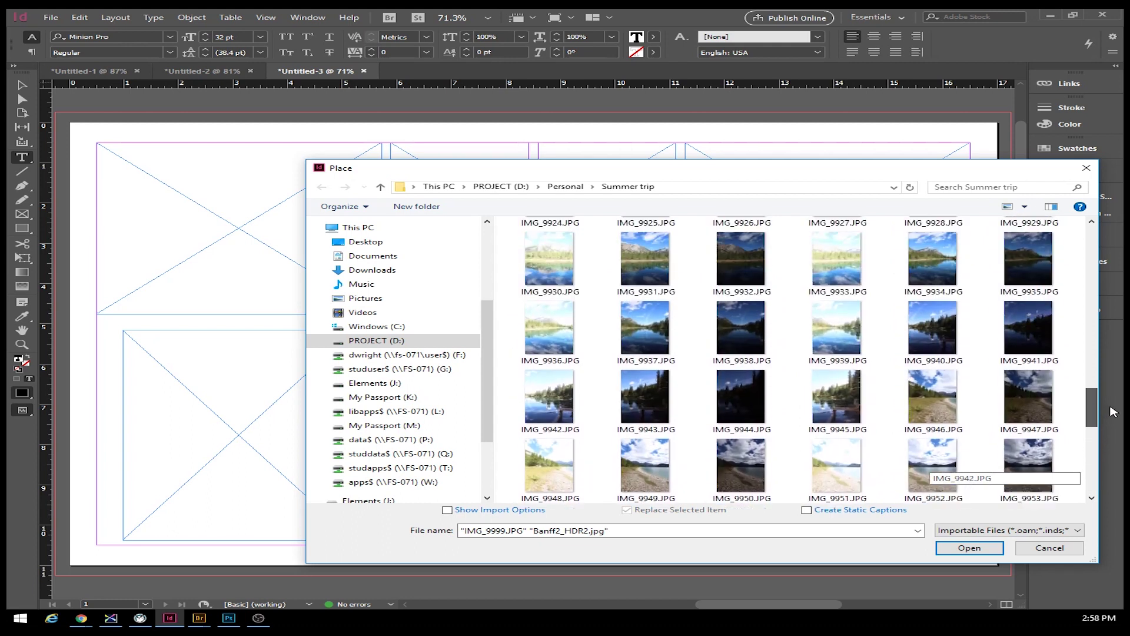
left_click(850, 397, "ctrl")
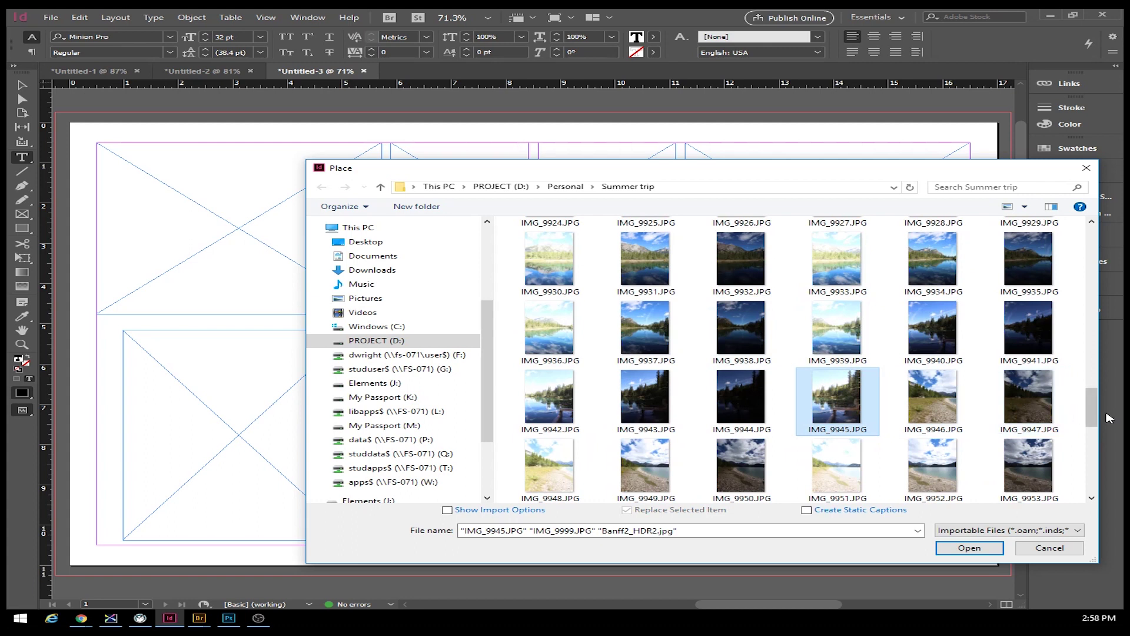
left_click_drag(1092, 417, 1097, 358)
scroll(1098, 358, "up", 1)
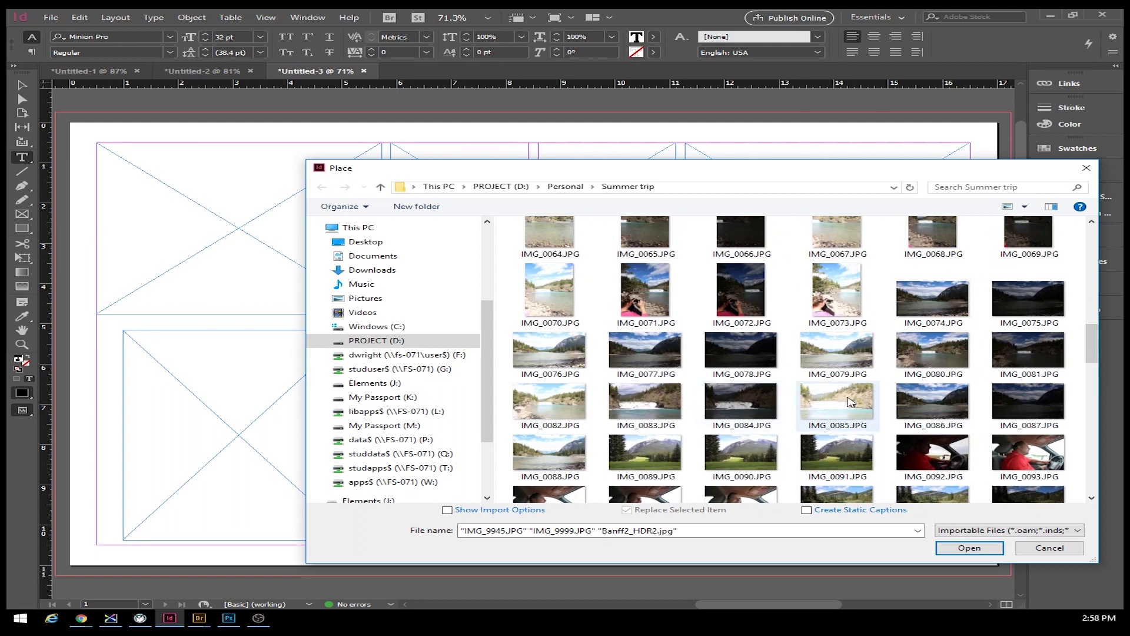
left_click(850, 402, "ctrl")
left_click(554, 298, "ctrl")
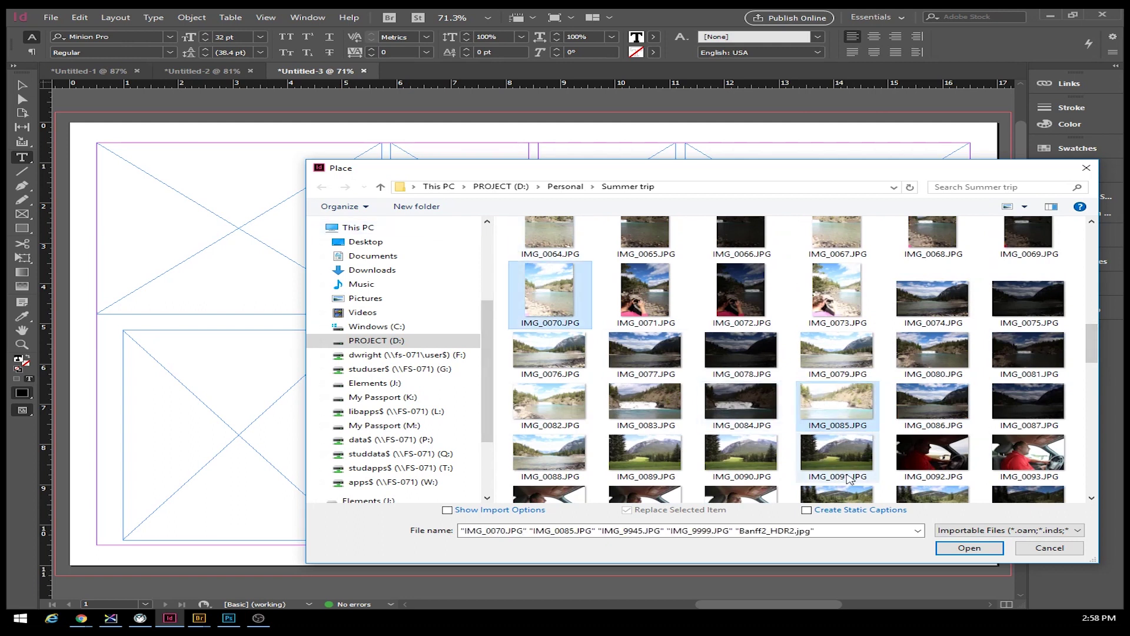
left_click(969, 547)
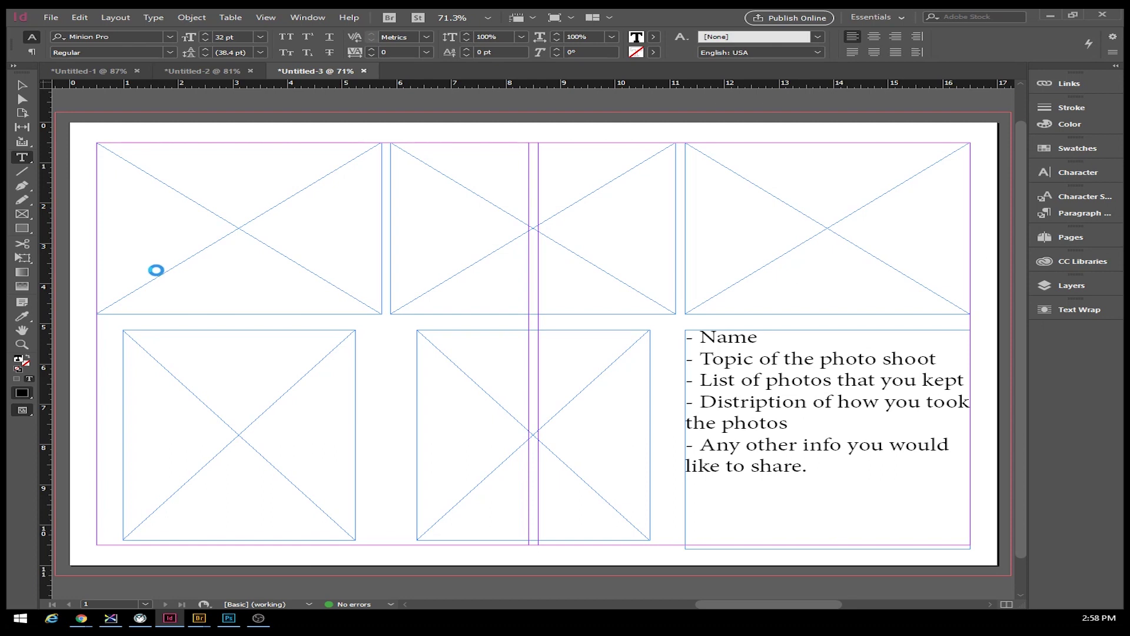
Drop the loaded photos into the five empty frames, then select all the frames
left_click(171, 187)
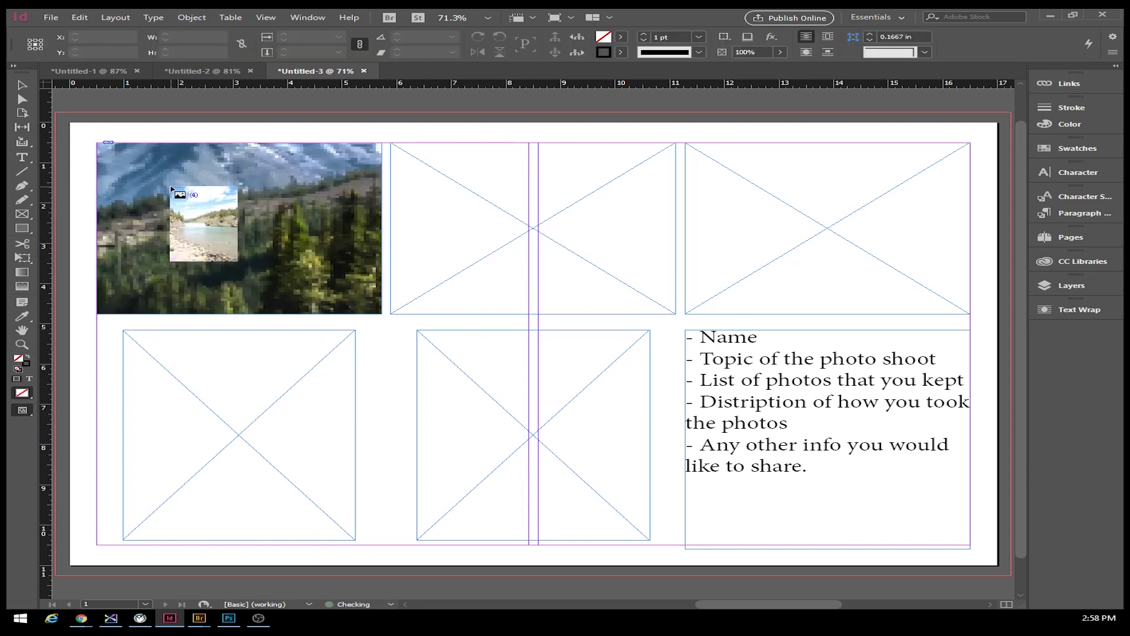
left_click(480, 416)
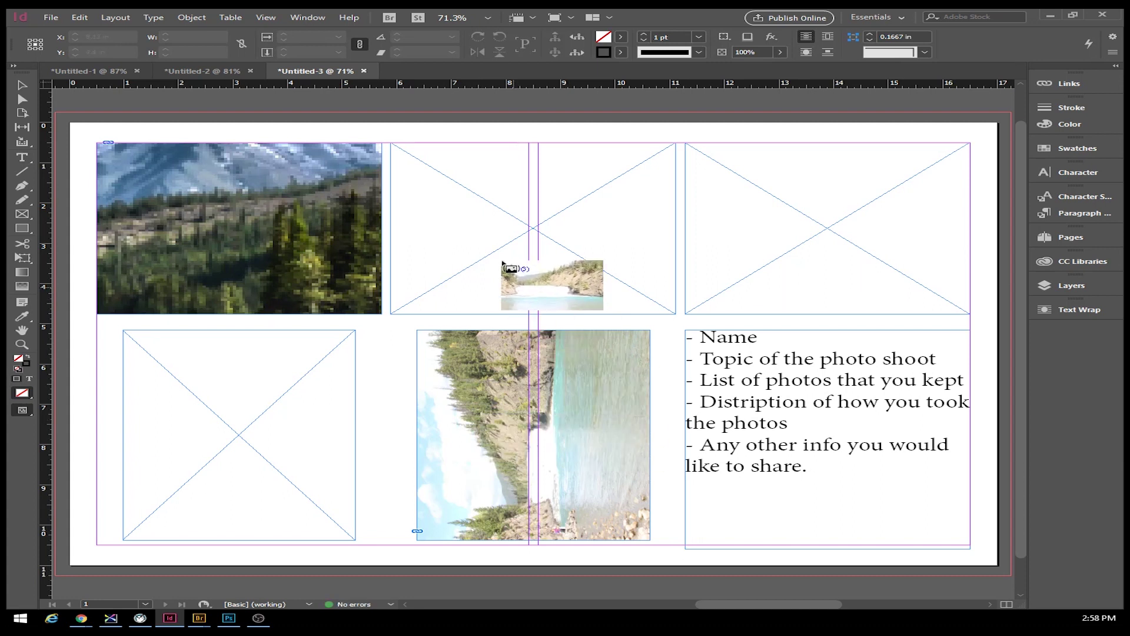
left_click(502, 263)
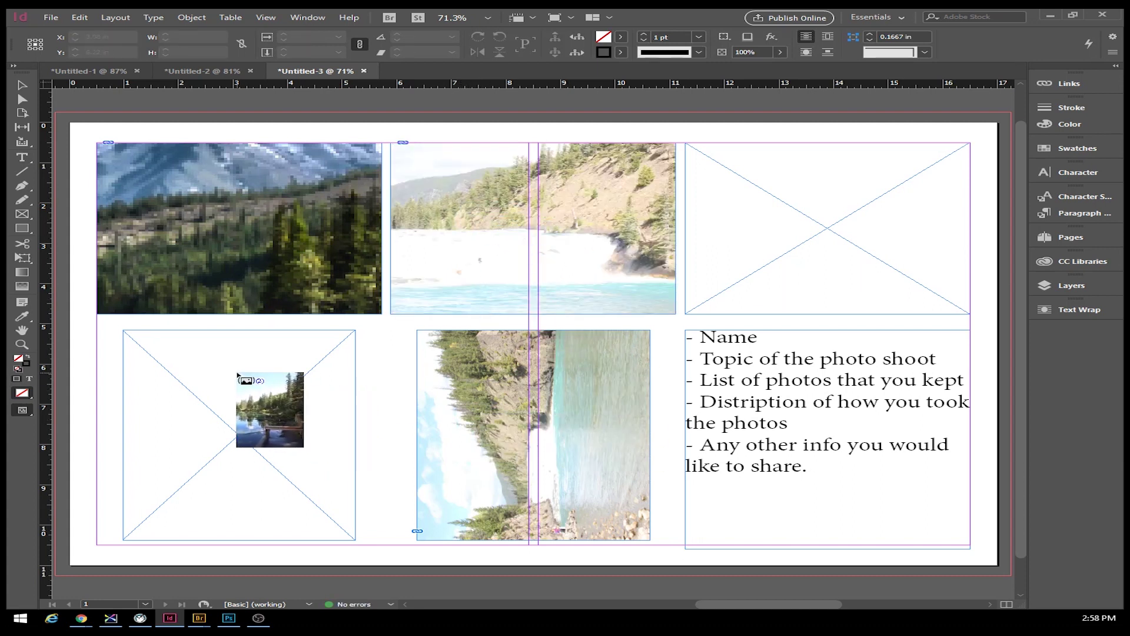
left_click(748, 198)
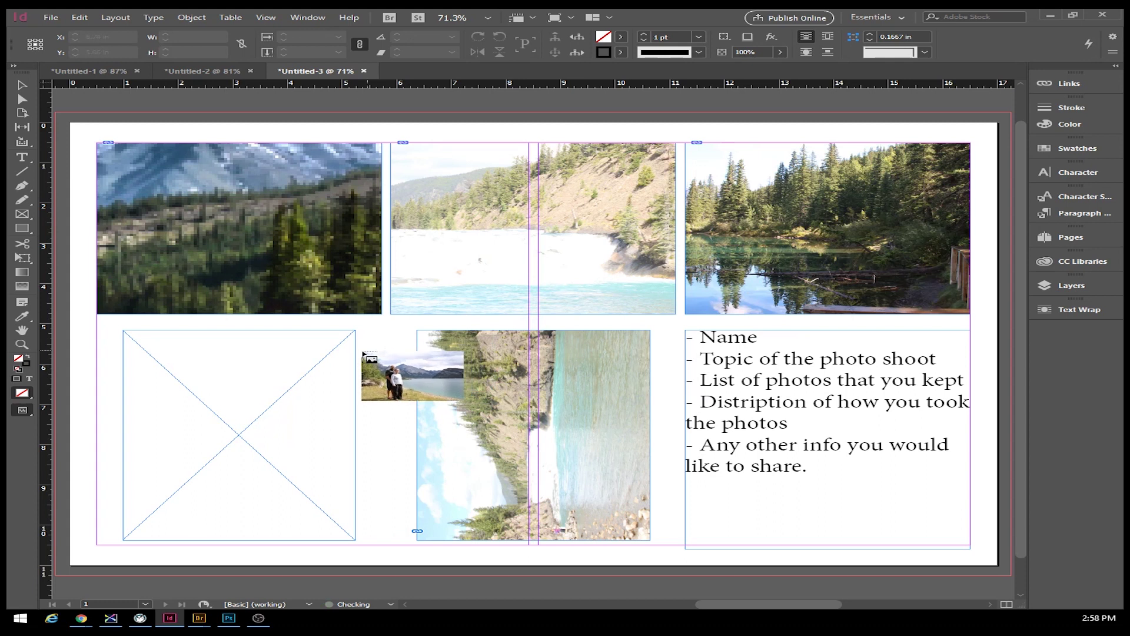
left_click(186, 361)
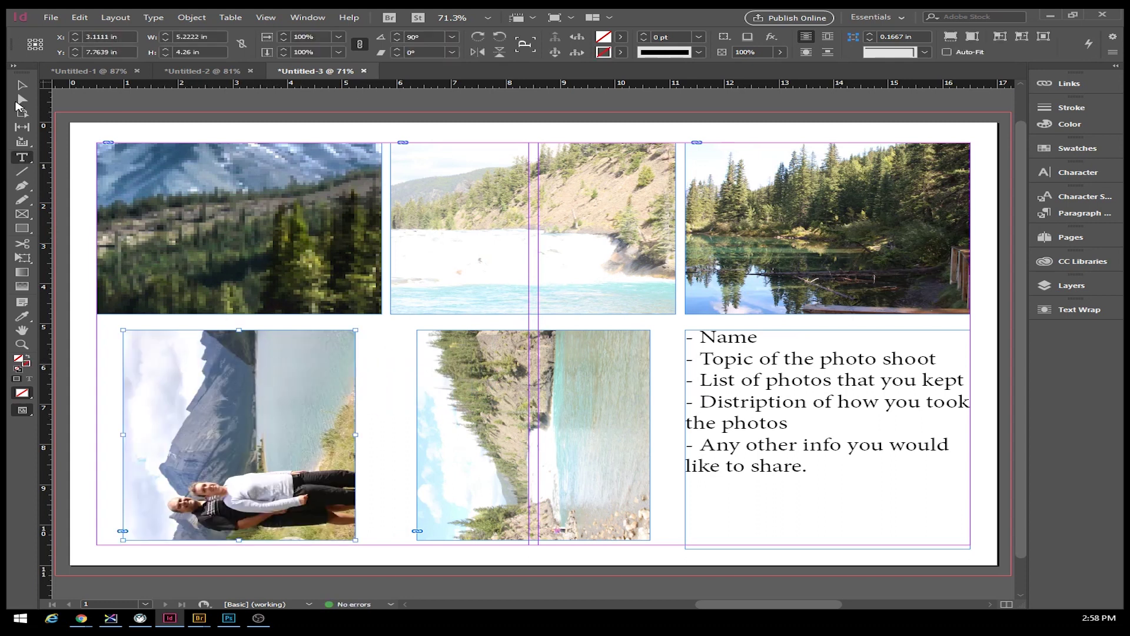
key("v")
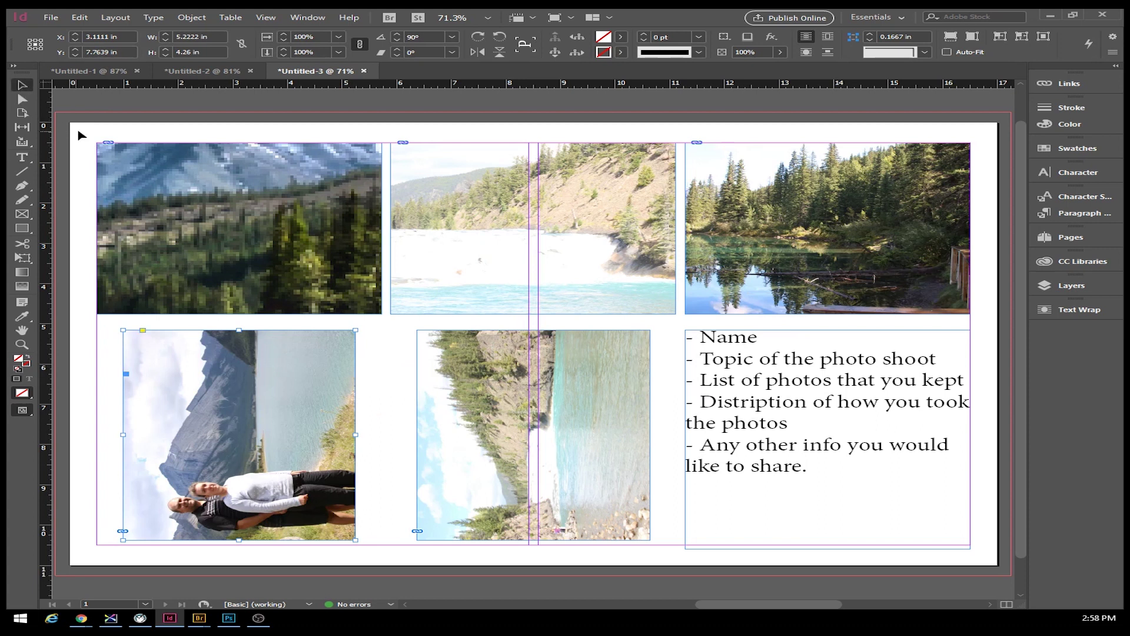
left_click_drag(81, 129, 747, 482)
Fit every selected photo proportionally inside its frame
right_click(604, 377)
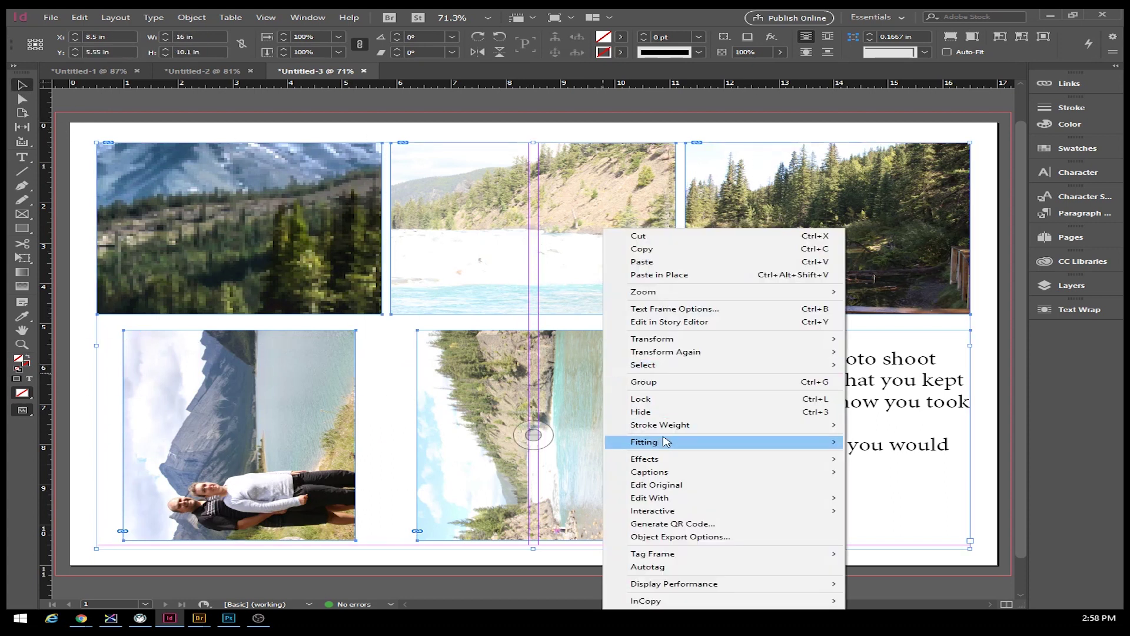
mouse_move(665, 441)
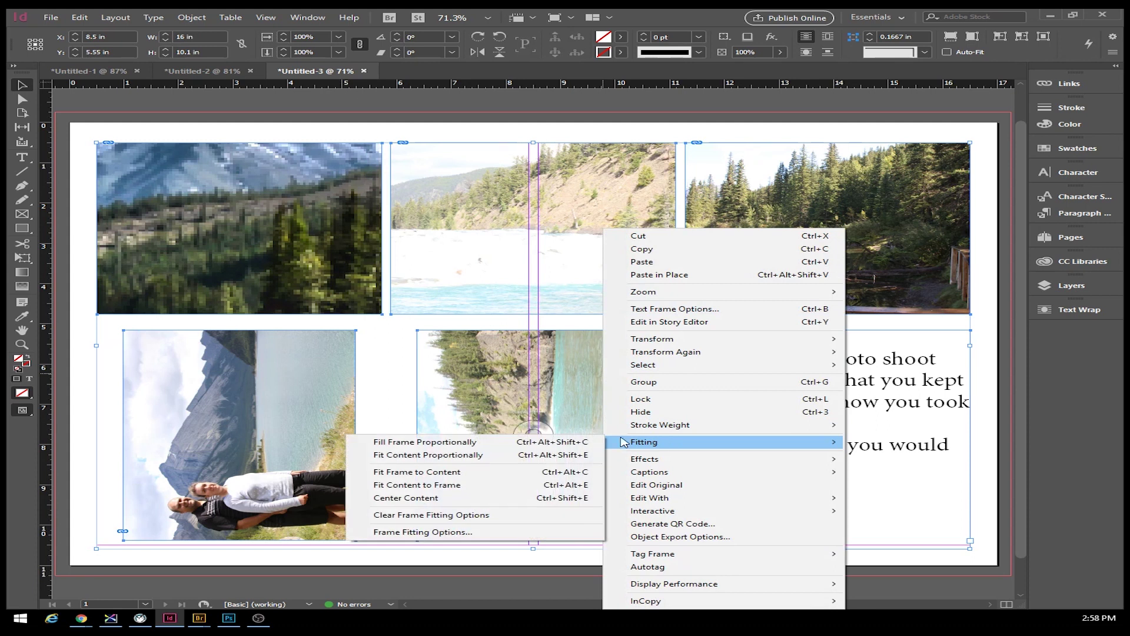
left_click(436, 455)
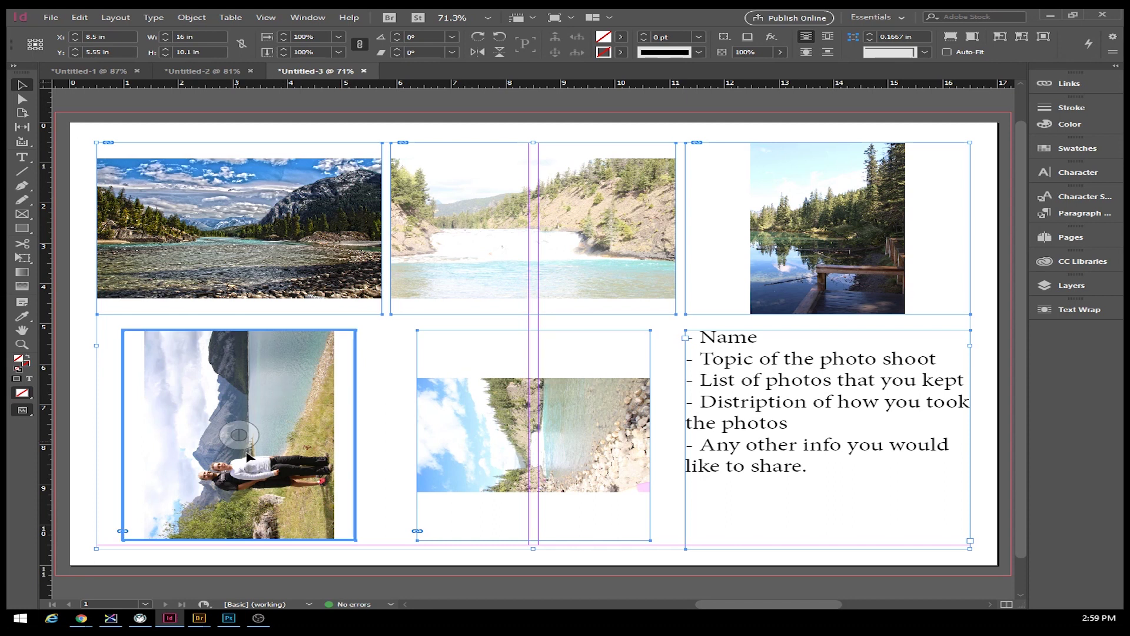
Rotate the sideways bottom-left and bottom-middle photos upright
left_click(240, 436)
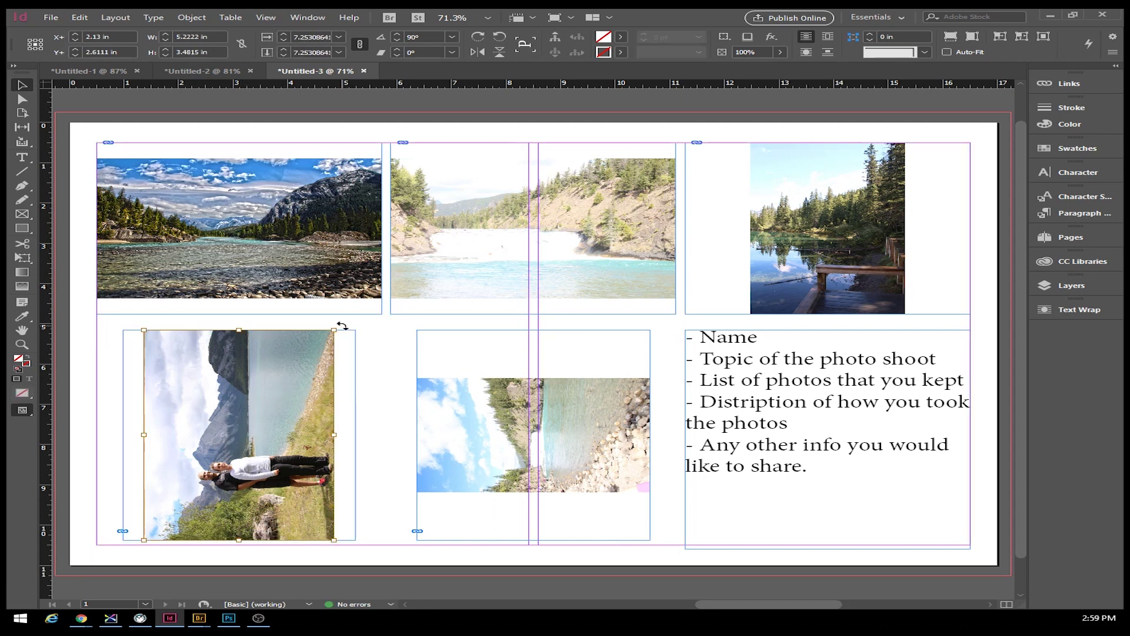
left_click_drag(342, 325, 390, 488)
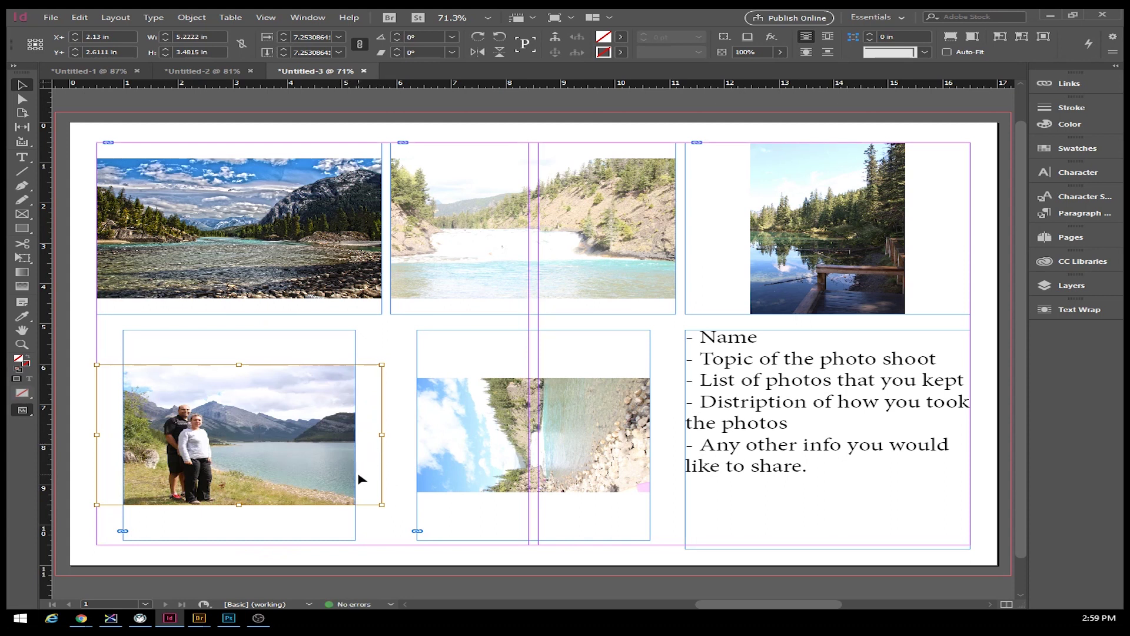
left_click(470, 446)
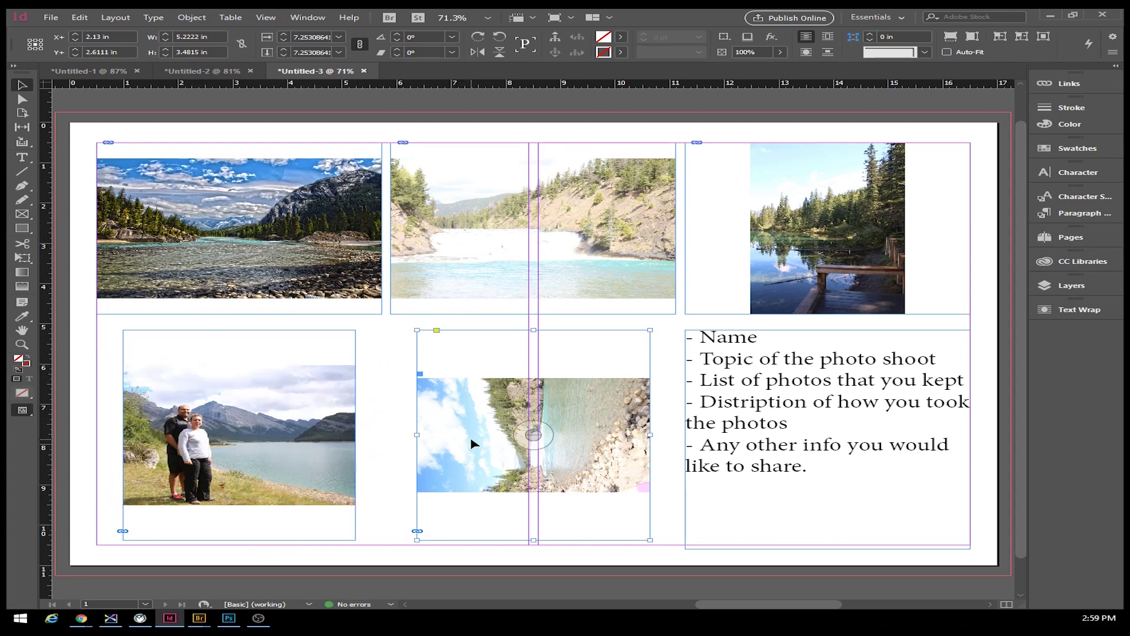
left_click(528, 430)
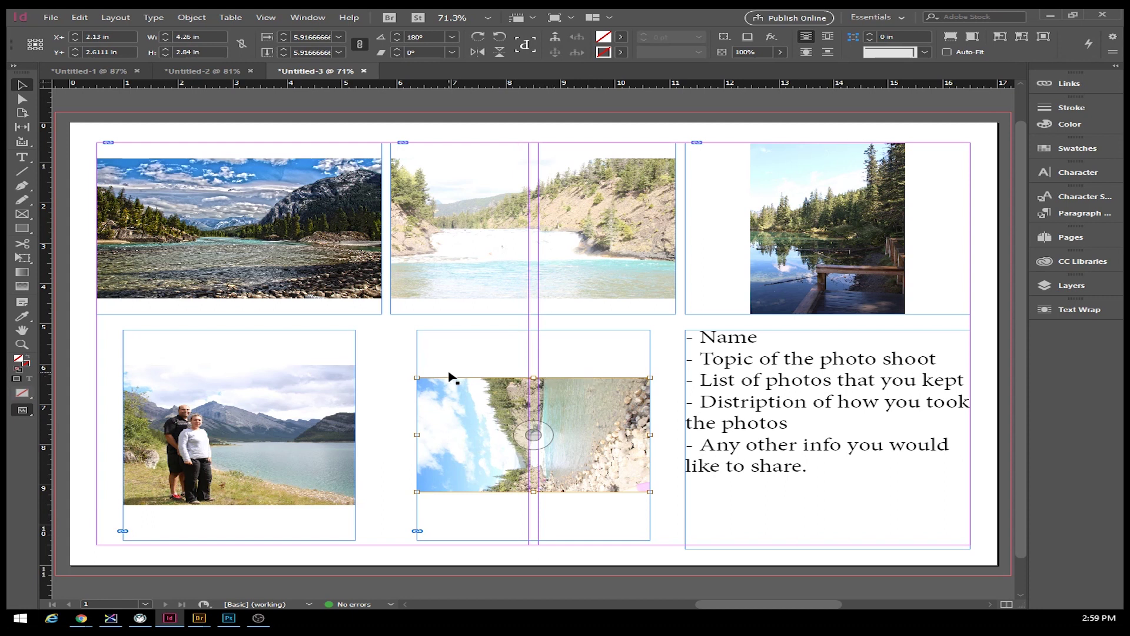
left_click_drag(412, 373, 609, 374)
left_click(848, 221)
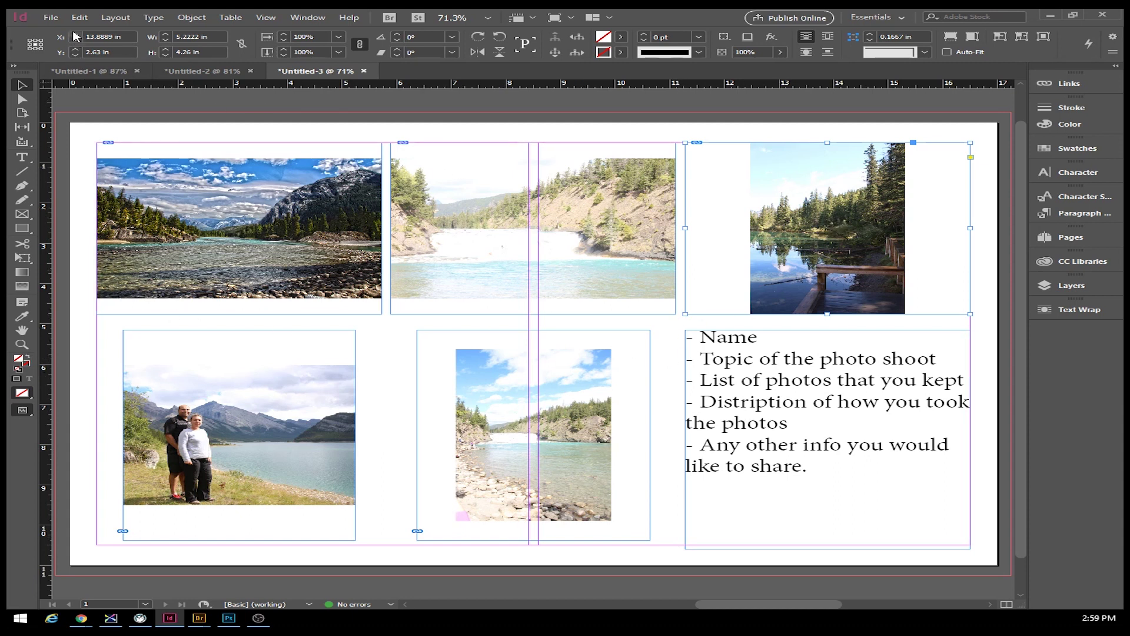
Bring up Save As and cancel it without saving
left_click(56, 19)
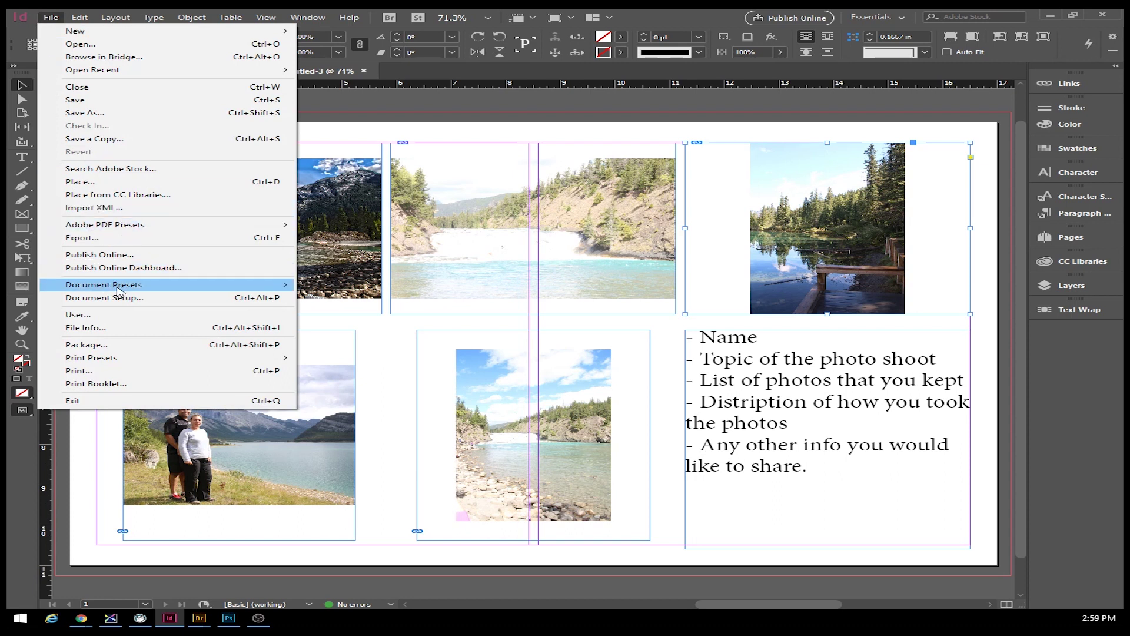
left_click(100, 114)
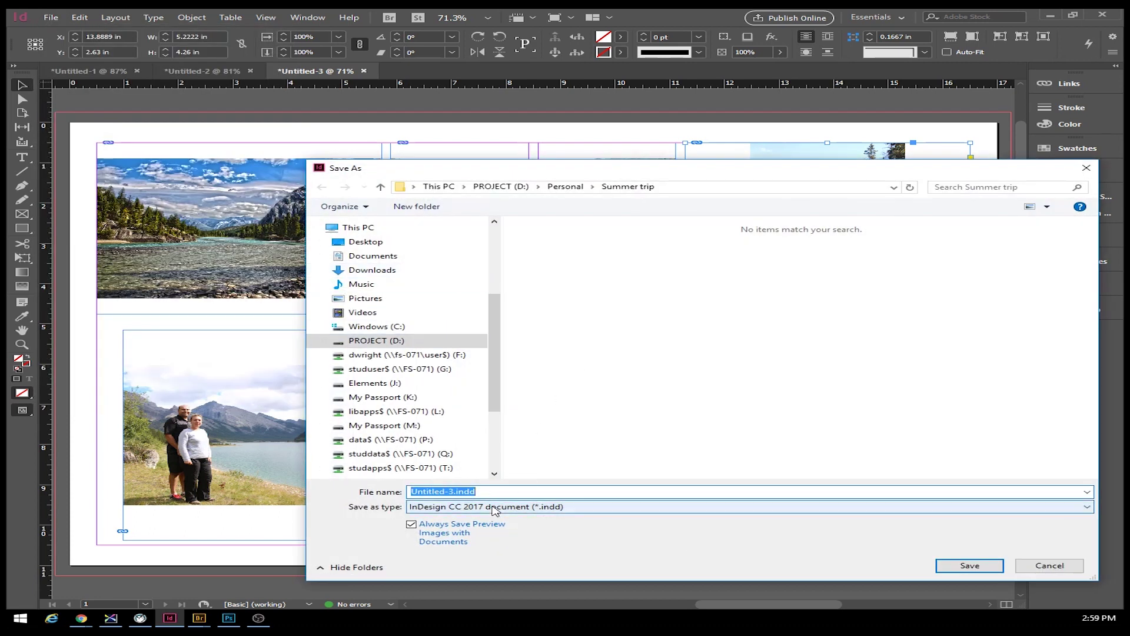
left_click(1049, 564)
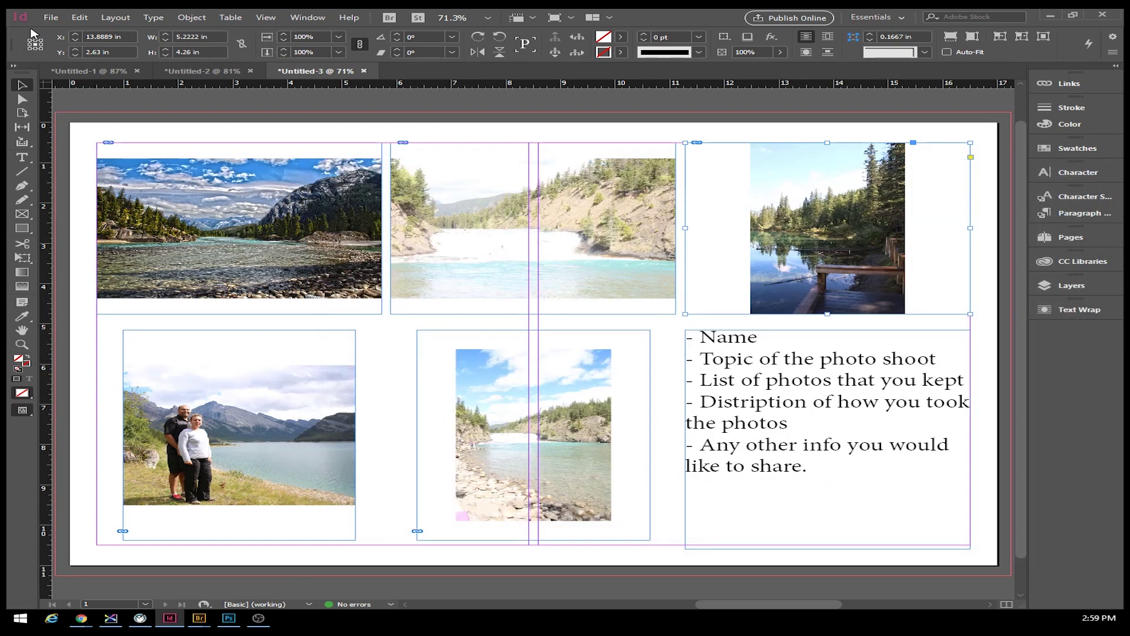
Export the layout as a PDF to F:\Comtech, named starting '5 Best compositio'
left_click(51, 17)
left_click(88, 243)
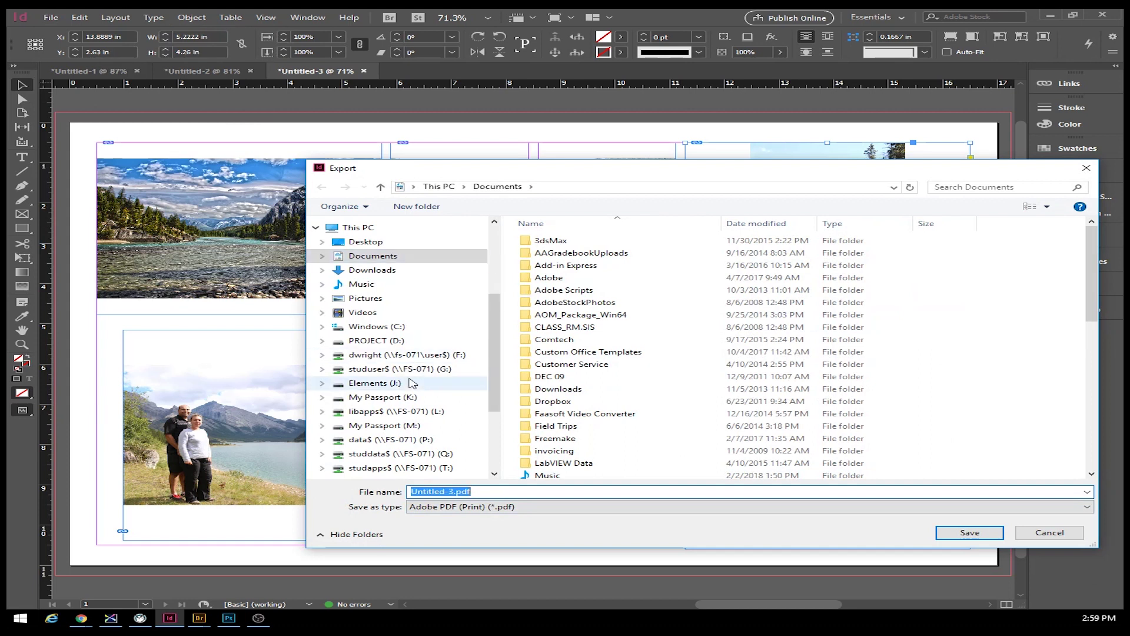
left_click(387, 356)
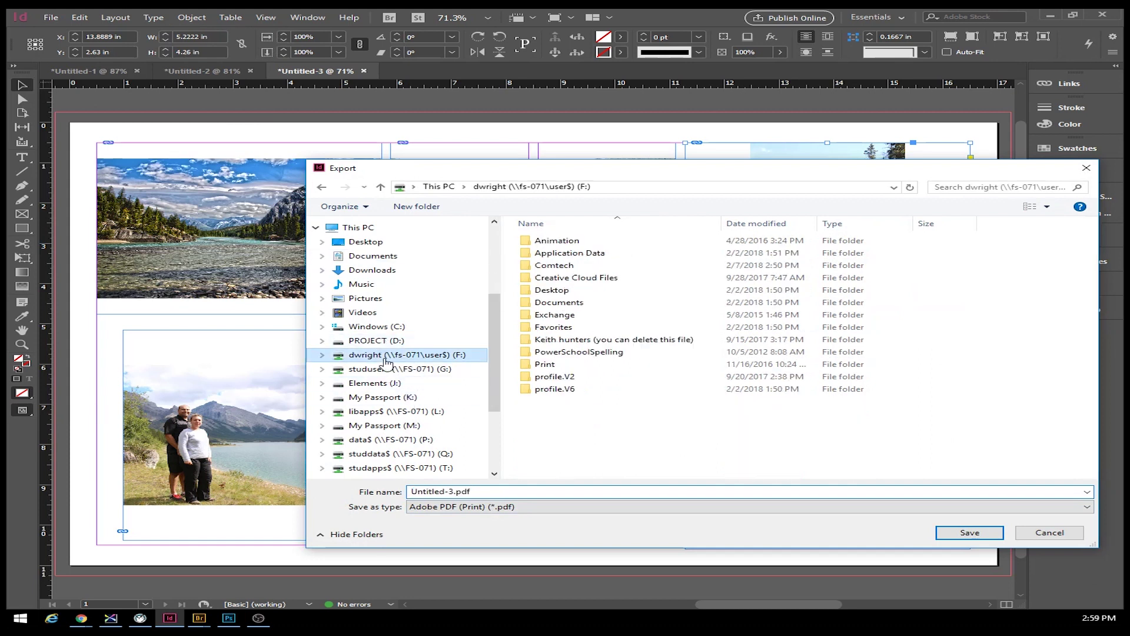
double_click(553, 265)
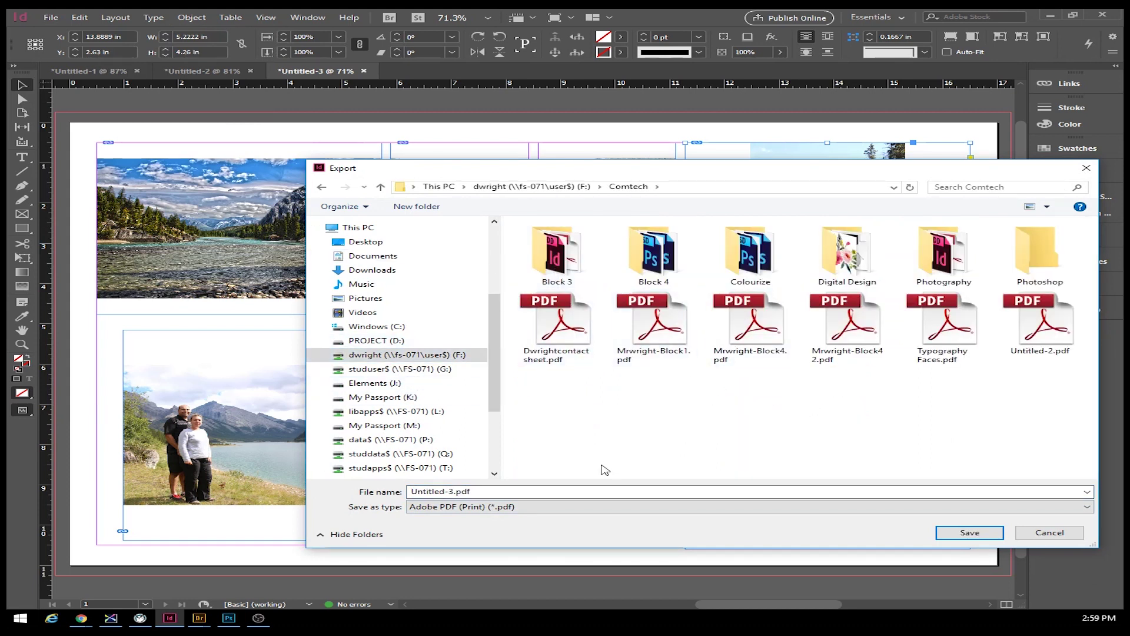
left_click(521, 494)
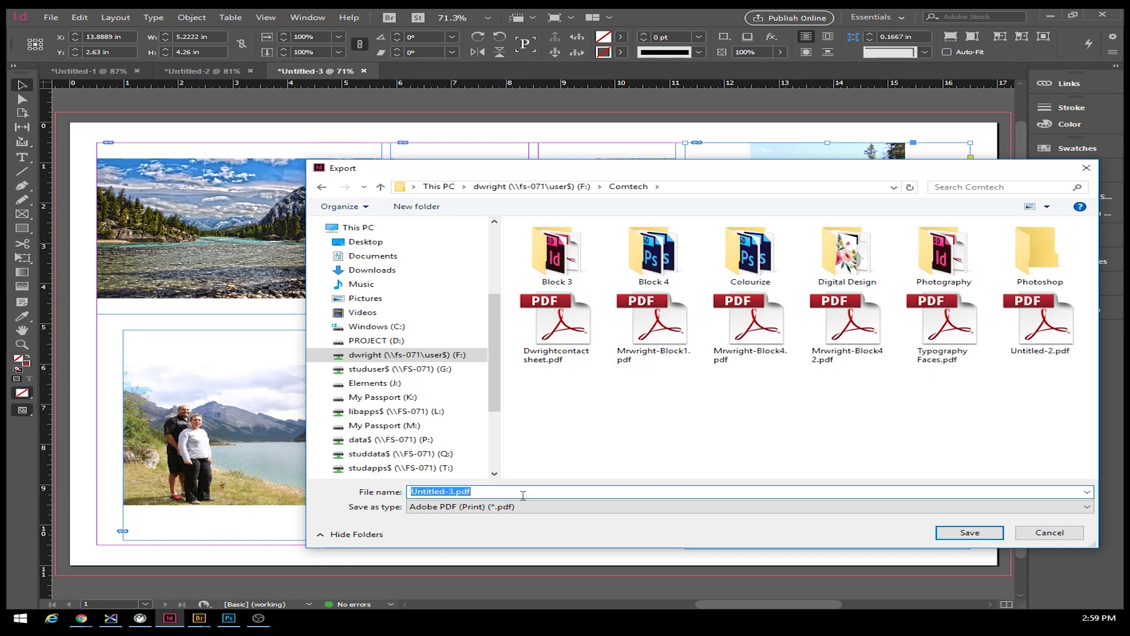
type("5 Best")
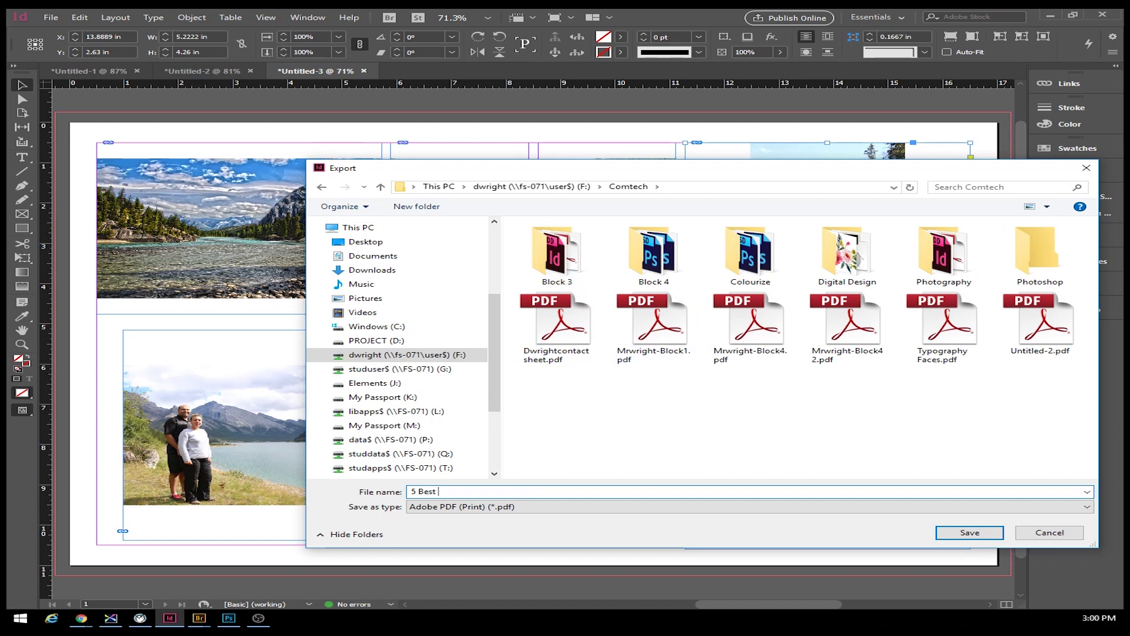
type("5 Best c")
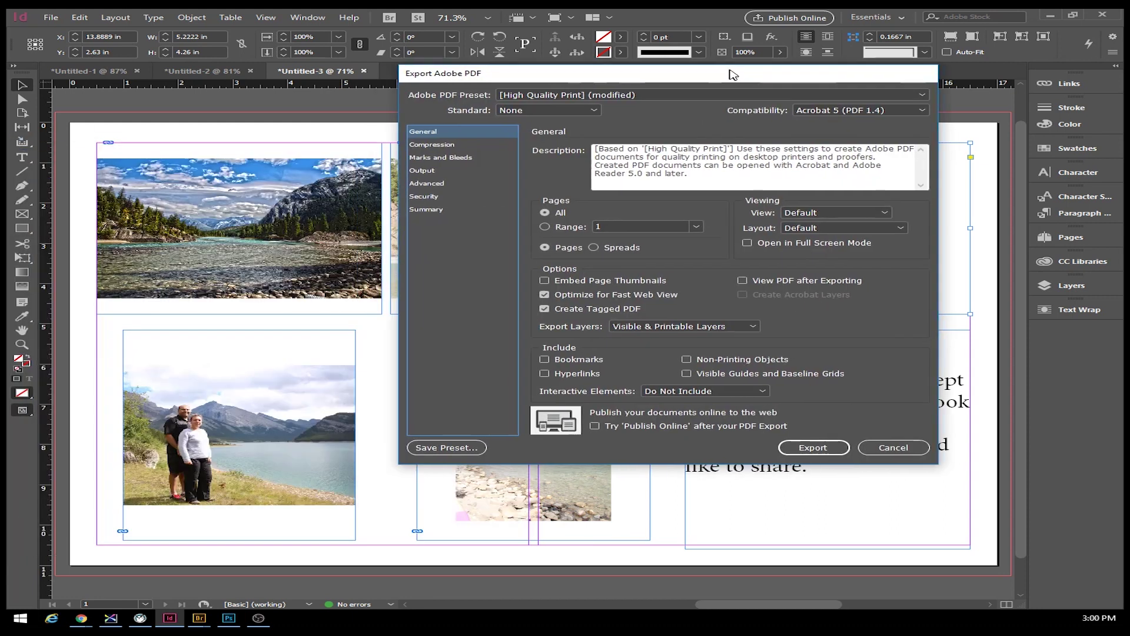
left_click(795, 443)
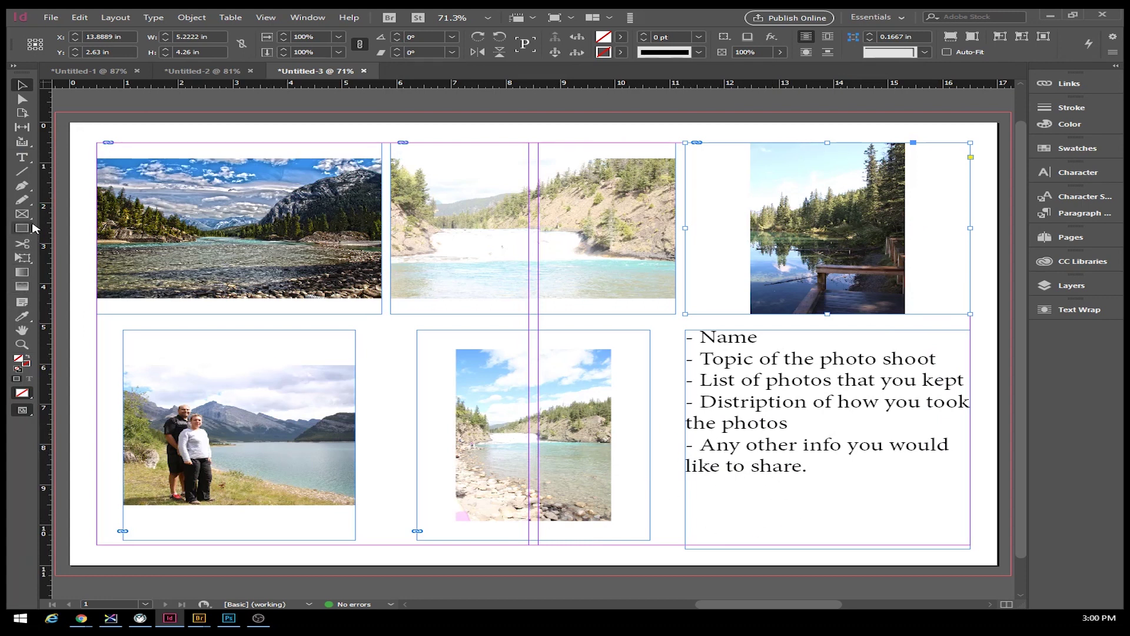
Append 'and their Compostion style' after 'the photos' and turn off hyphenation for that paragraph
left_click(22, 157)
left_click(788, 423)
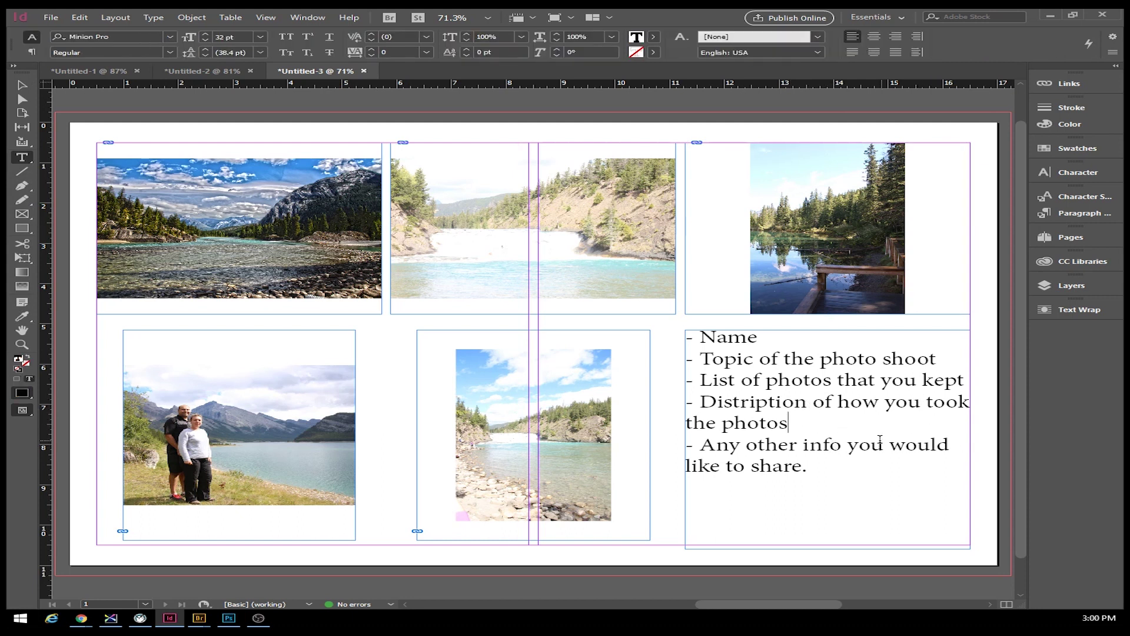
type("and thr")
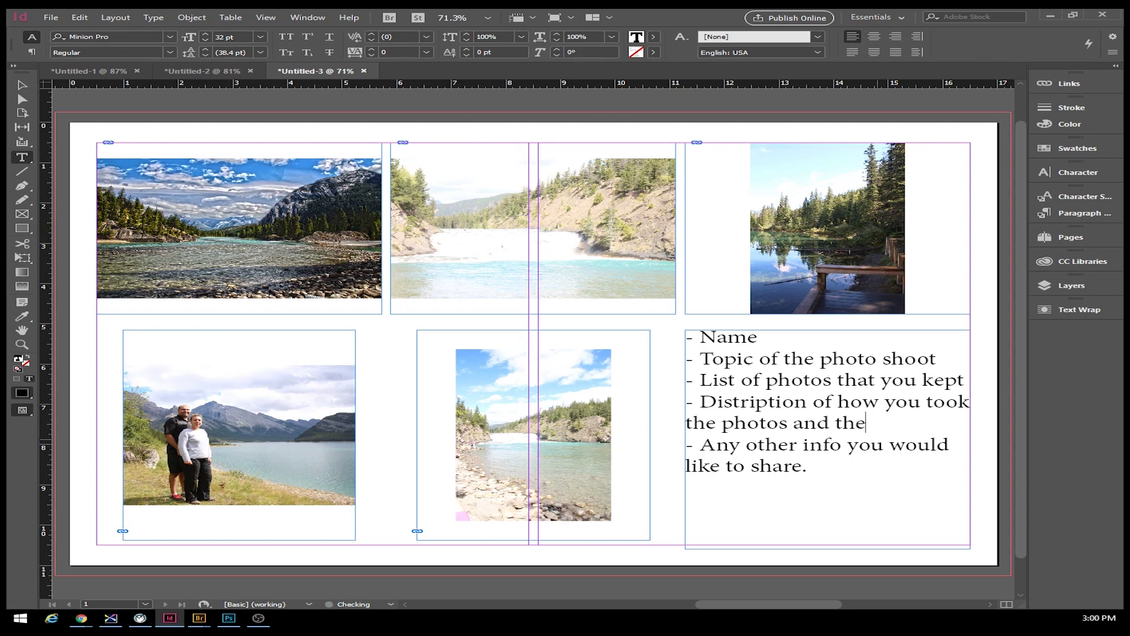
type("ir Compostio")
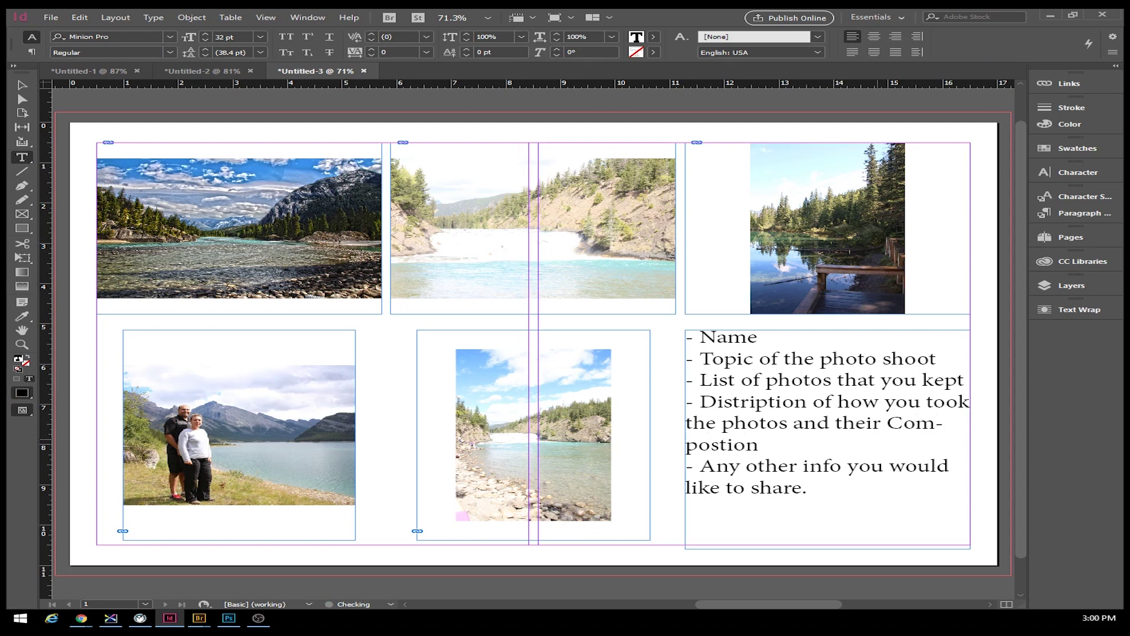
type("n style.")
left_click(33, 52)
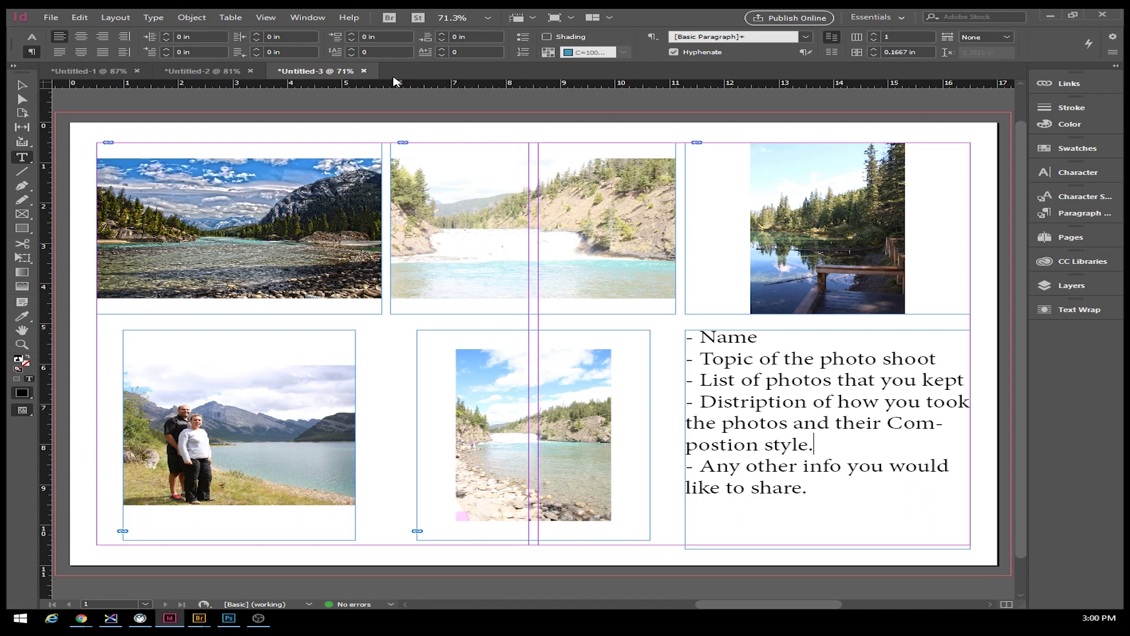
left_click(673, 53)
left_click(674, 52)
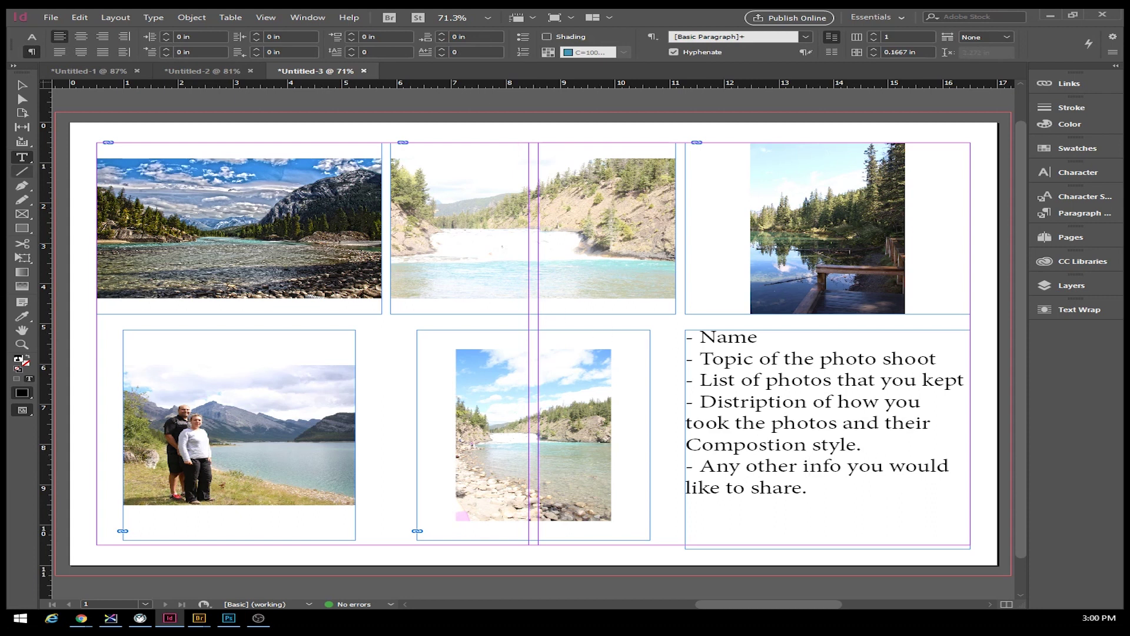
Lower the top row of photos and type 'Assignment Number 5' in a new title frame
left_click(22, 85)
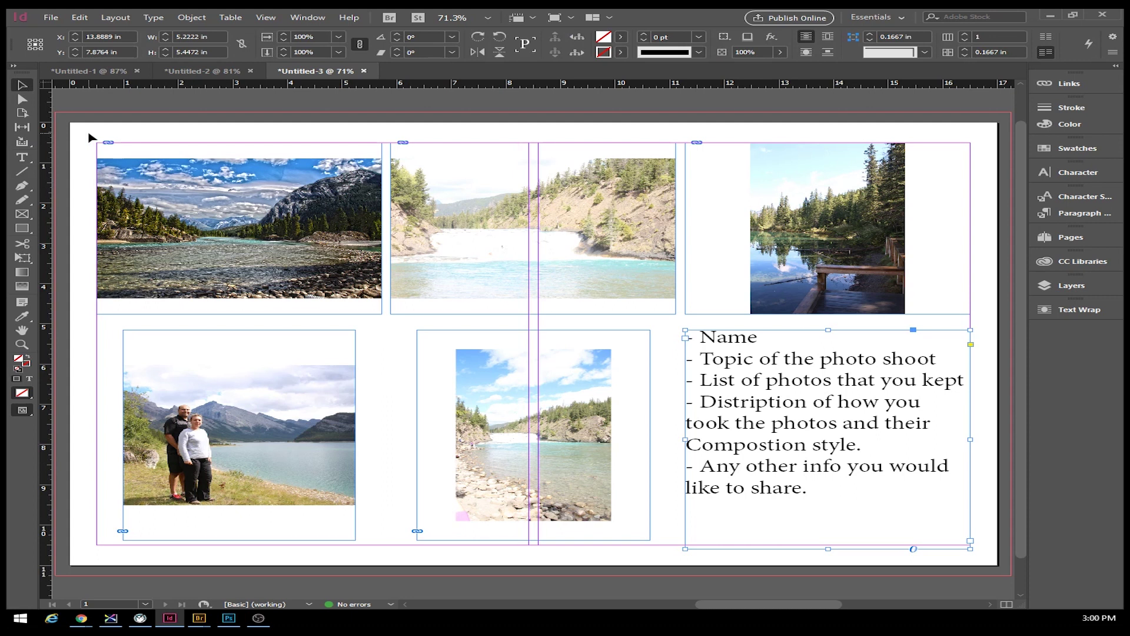
left_click_drag(90, 134, 823, 233)
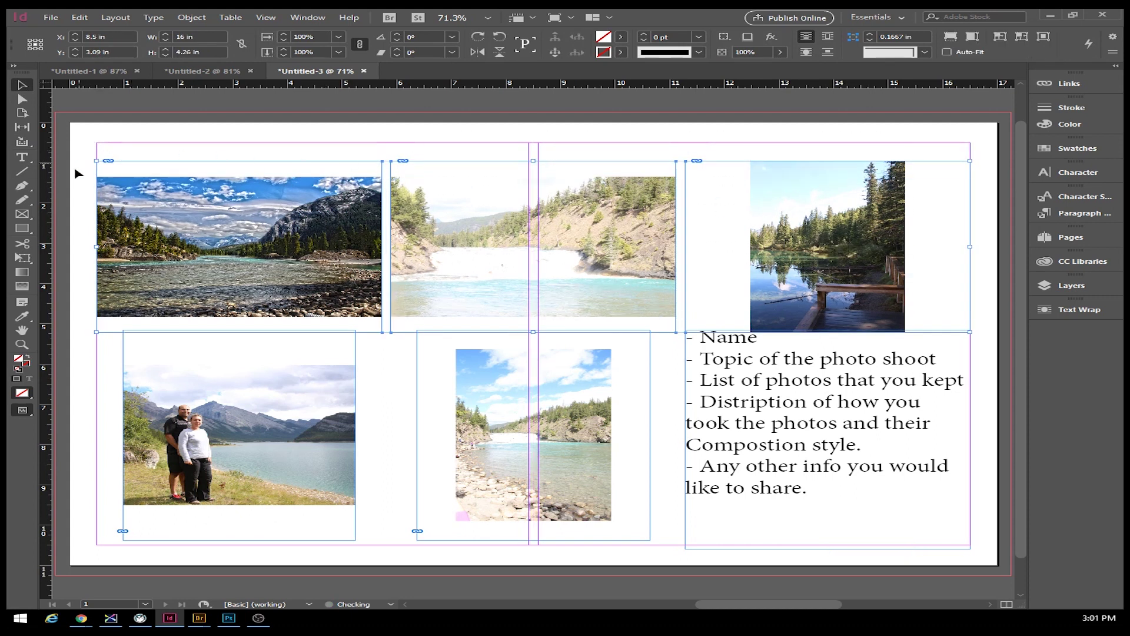
left_click(23, 157)
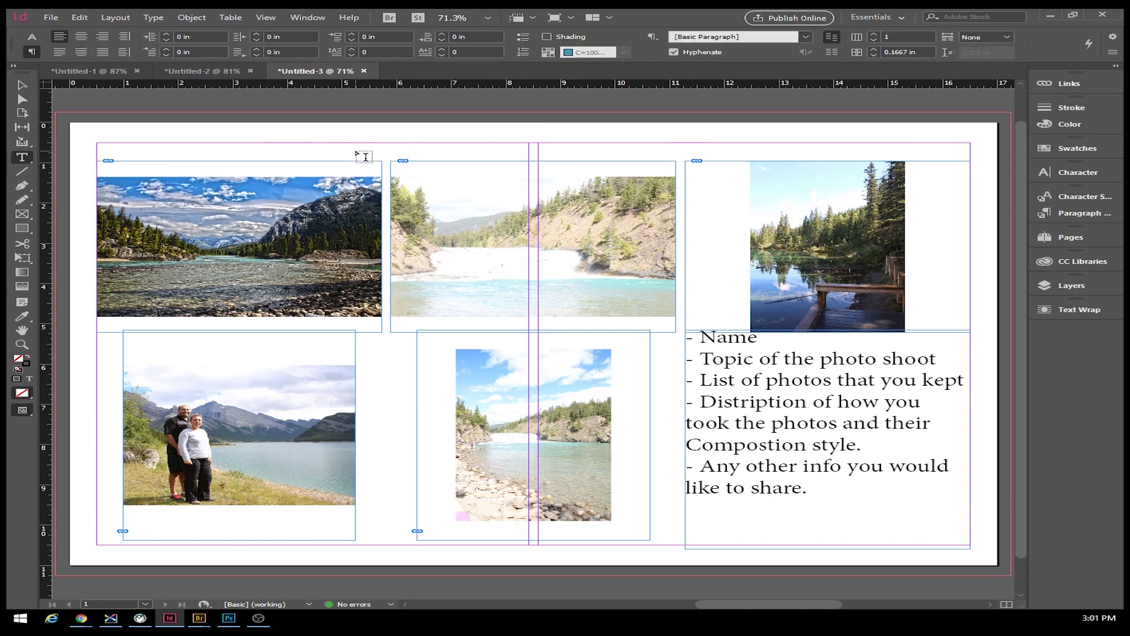
left_click_drag(330, 133, 730, 156)
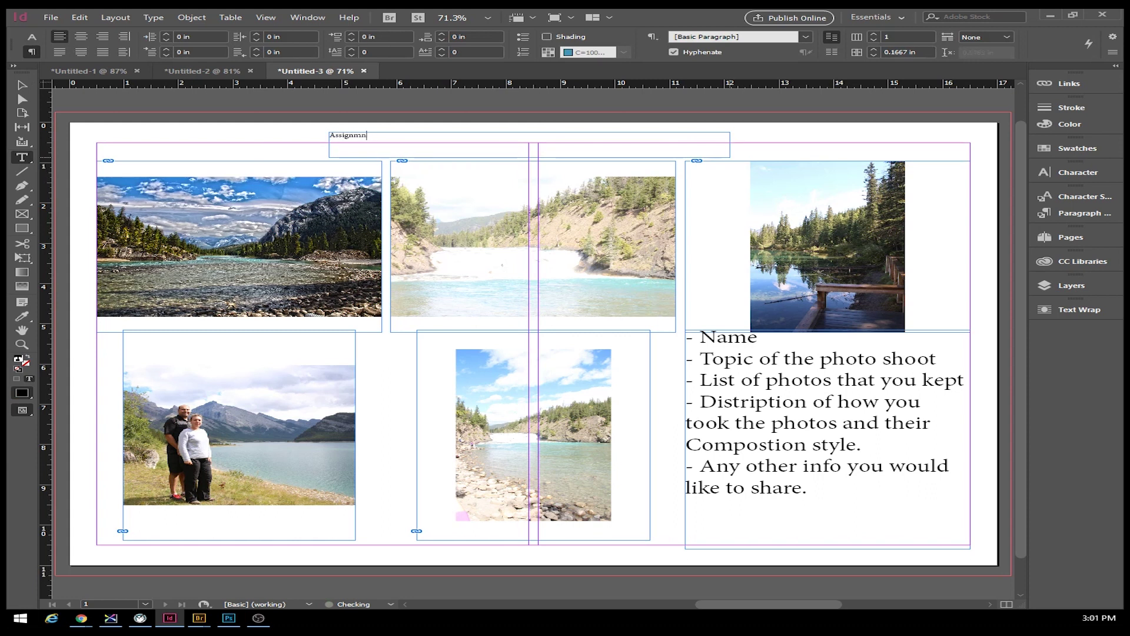
type("ent Number 5")
left_click_drag(431, 138, 327, 138)
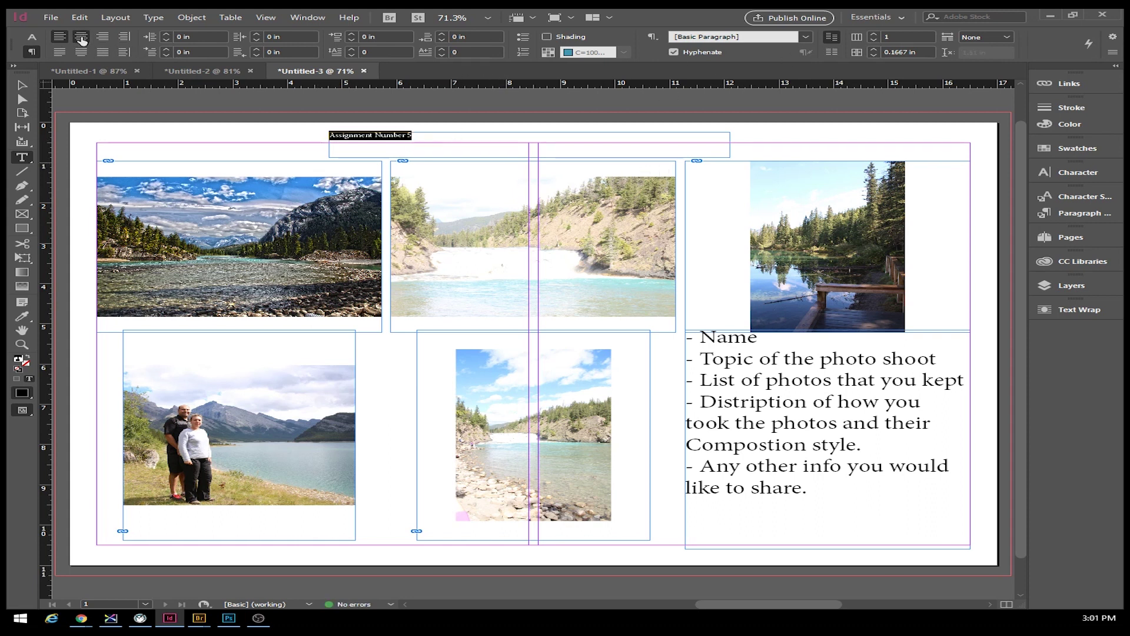
Centre the title at 36 pt, then start saving the document under a new name
left_click(80, 37)
left_click(28, 37)
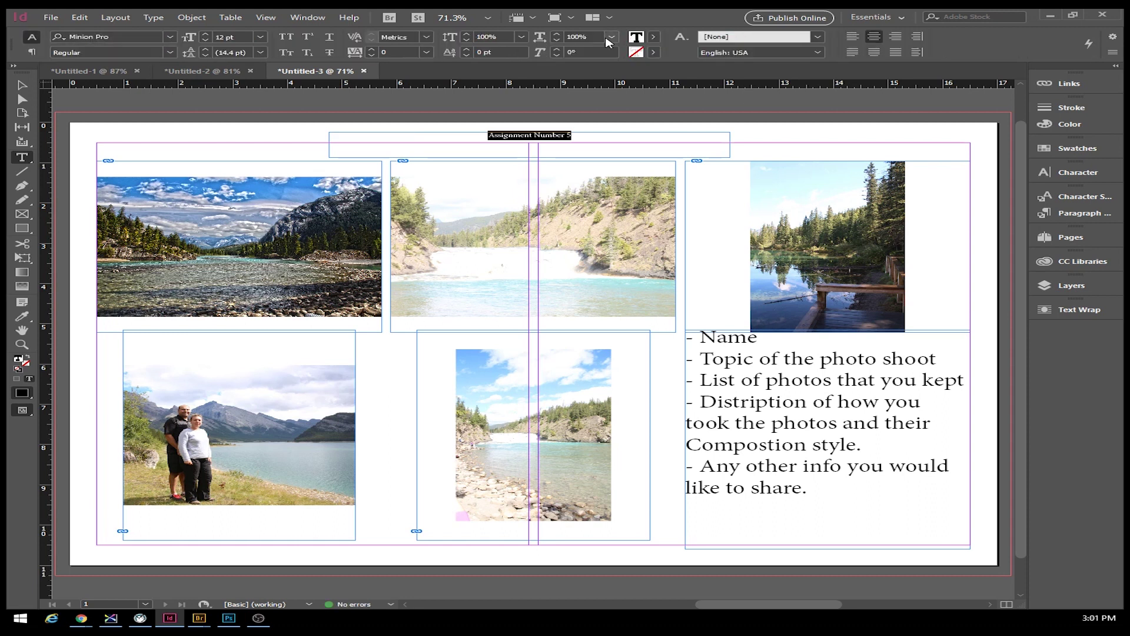
left_click(260, 36)
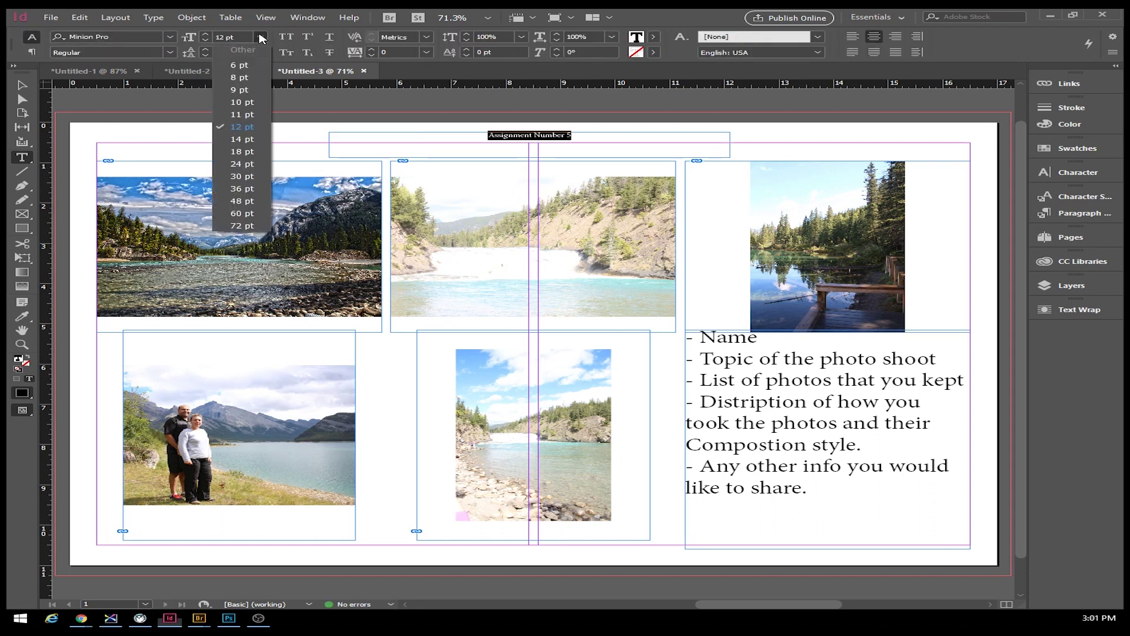
left_click(244, 189)
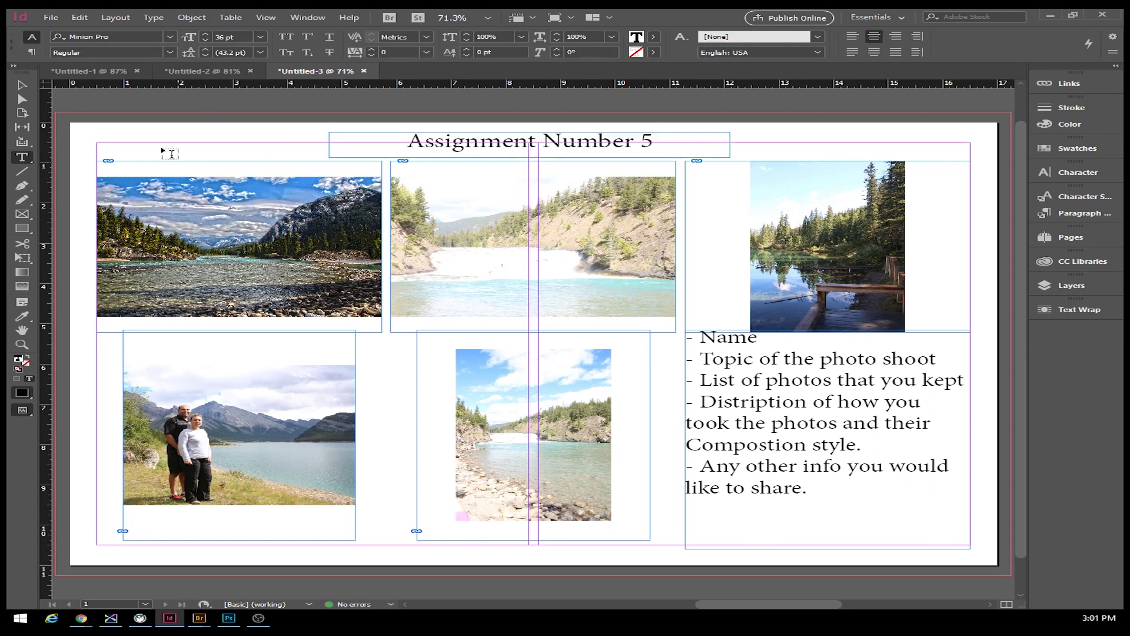
left_click(58, 19)
left_click(84, 112)
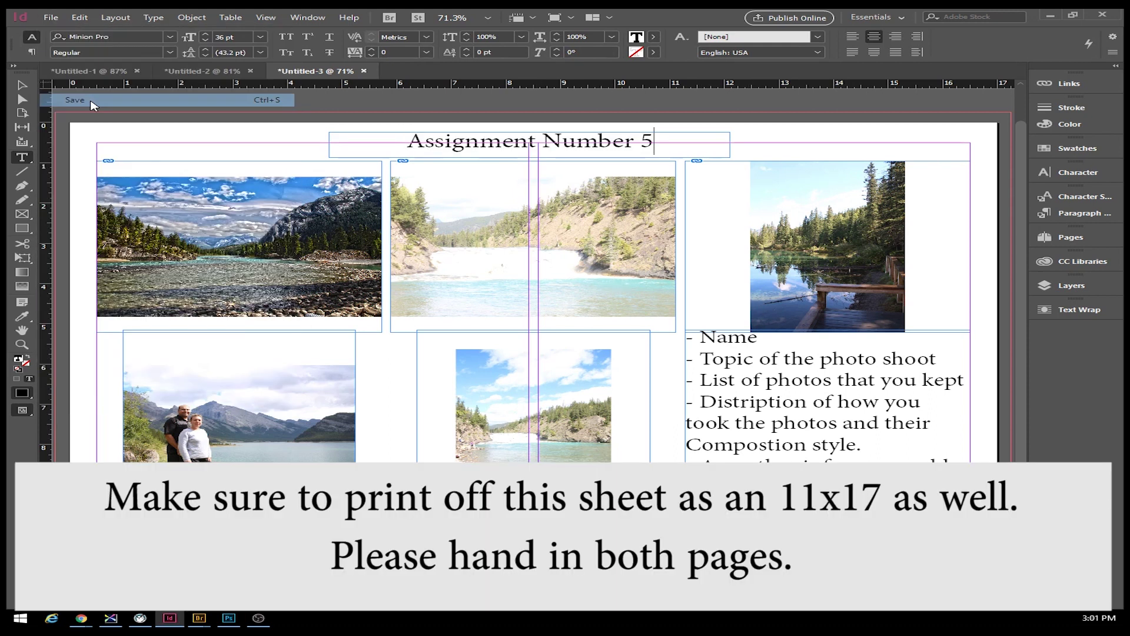